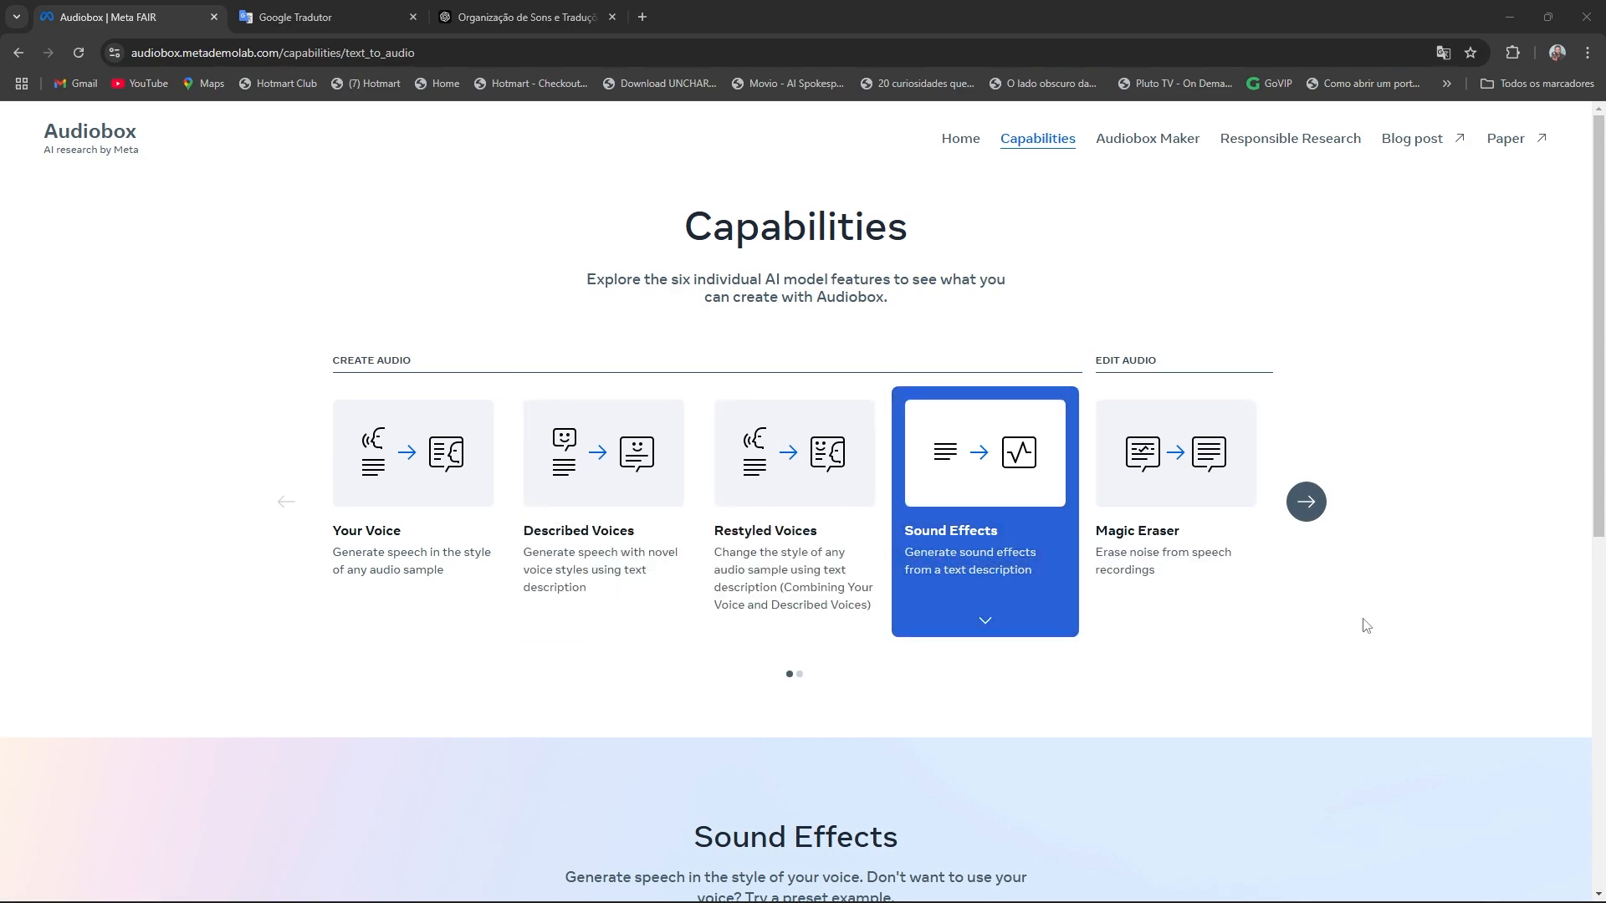
# Step: Bookmark the Audiobox text-to-audio capabilities page in the browser
pyautogui.click(1470, 52)
pyautogui.click(1380, 223)
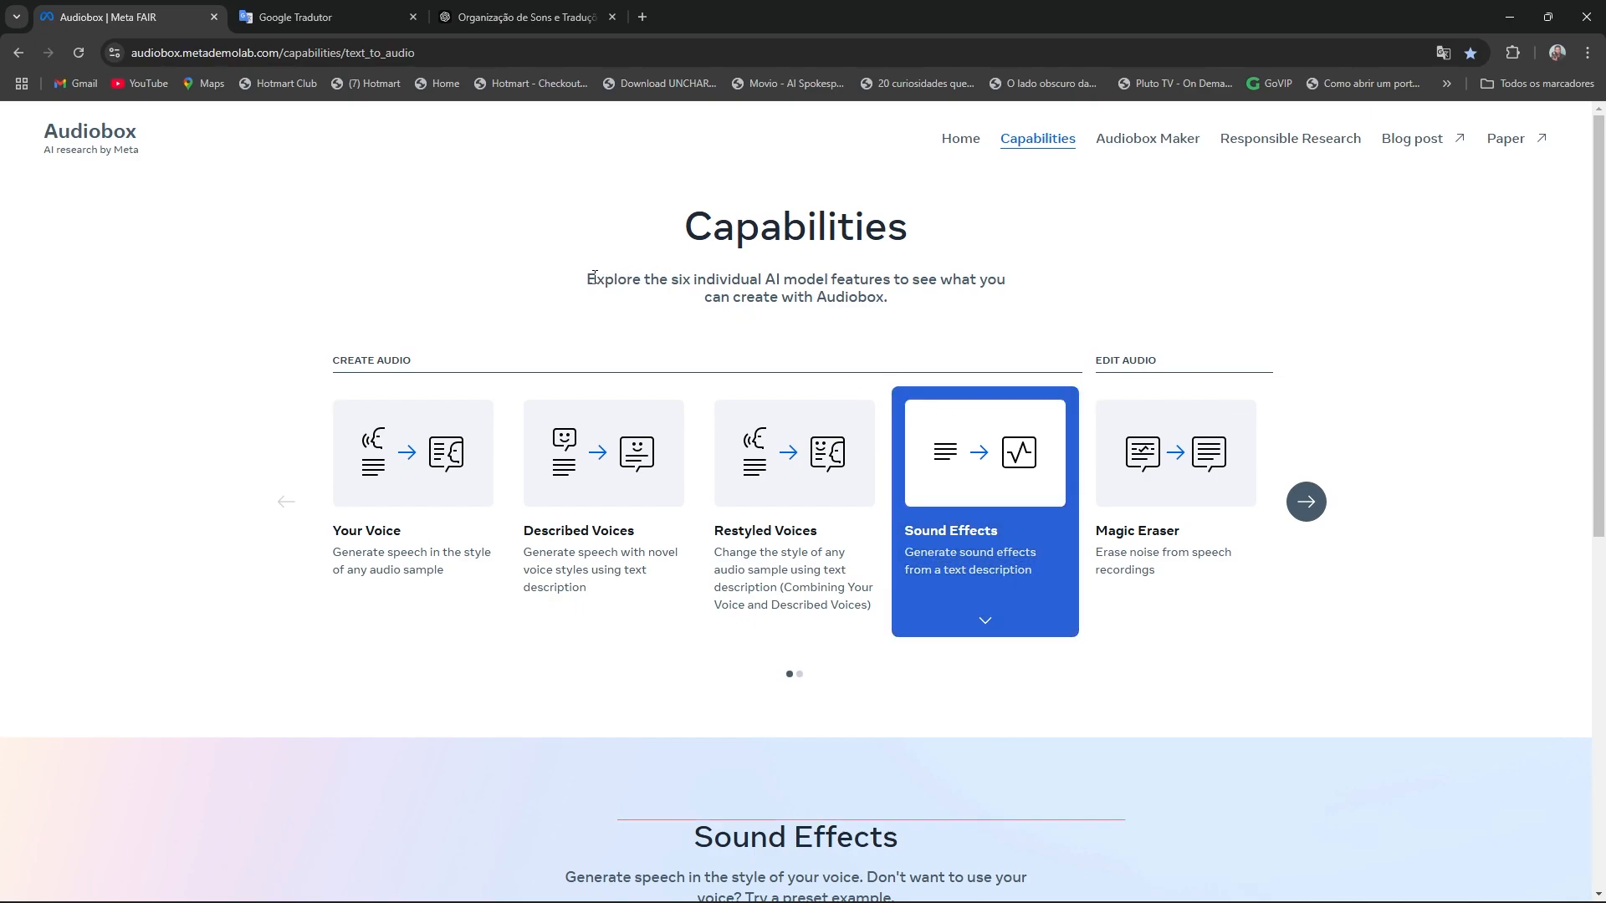
pyautogui.moveTo(586, 280); pyautogui.dragTo(764, 279)
pyautogui.click(453, 245)
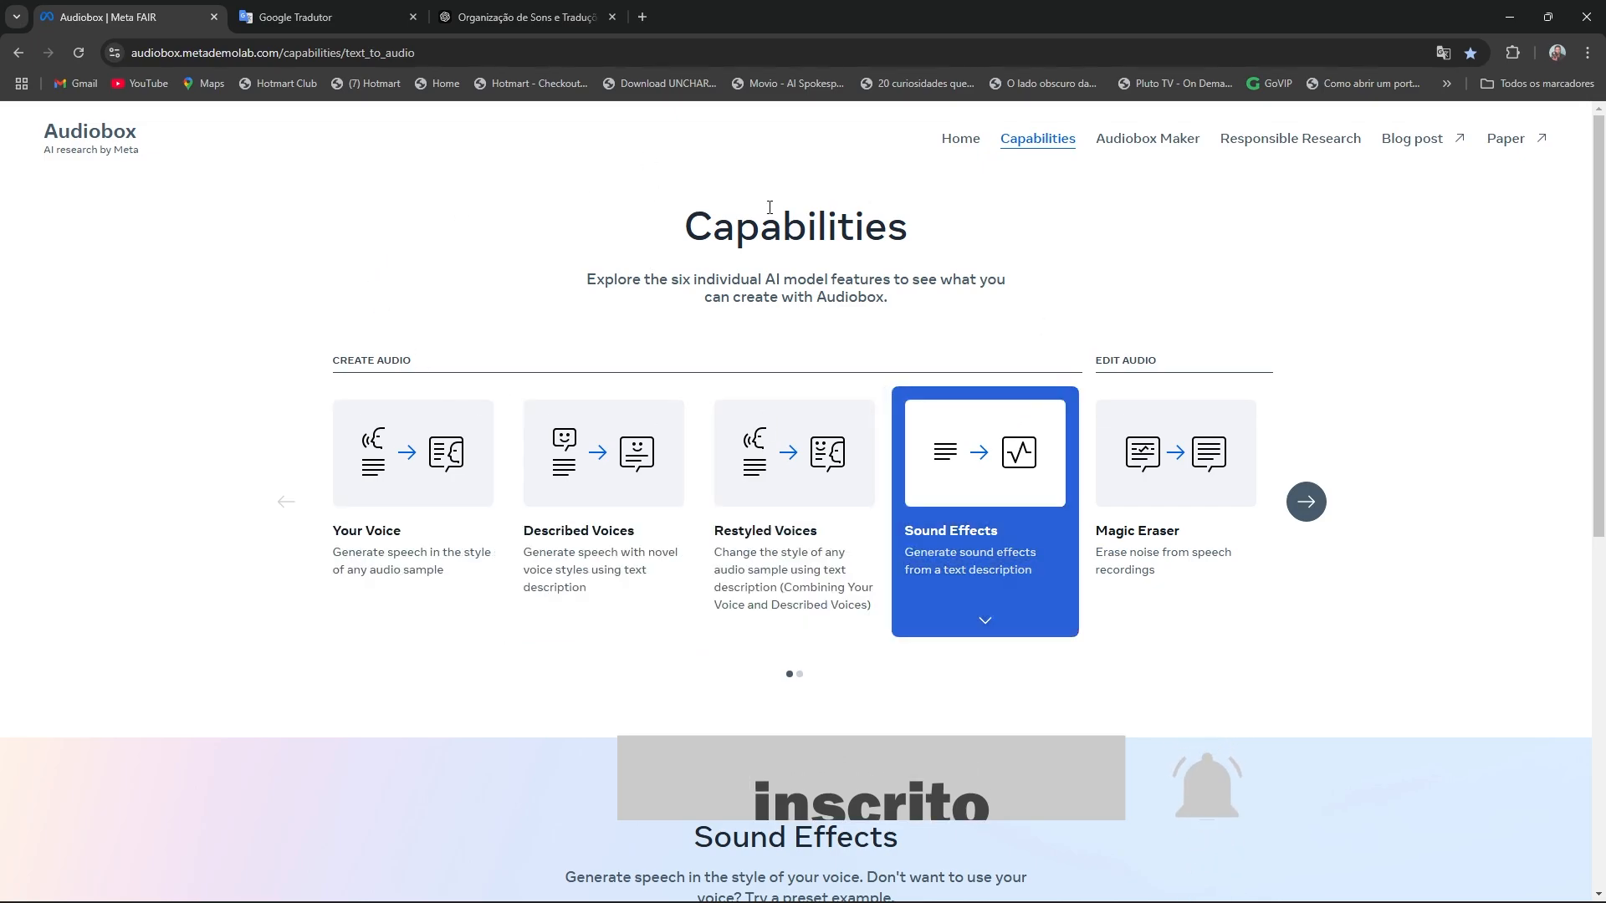
pyautogui.click(1039, 452)
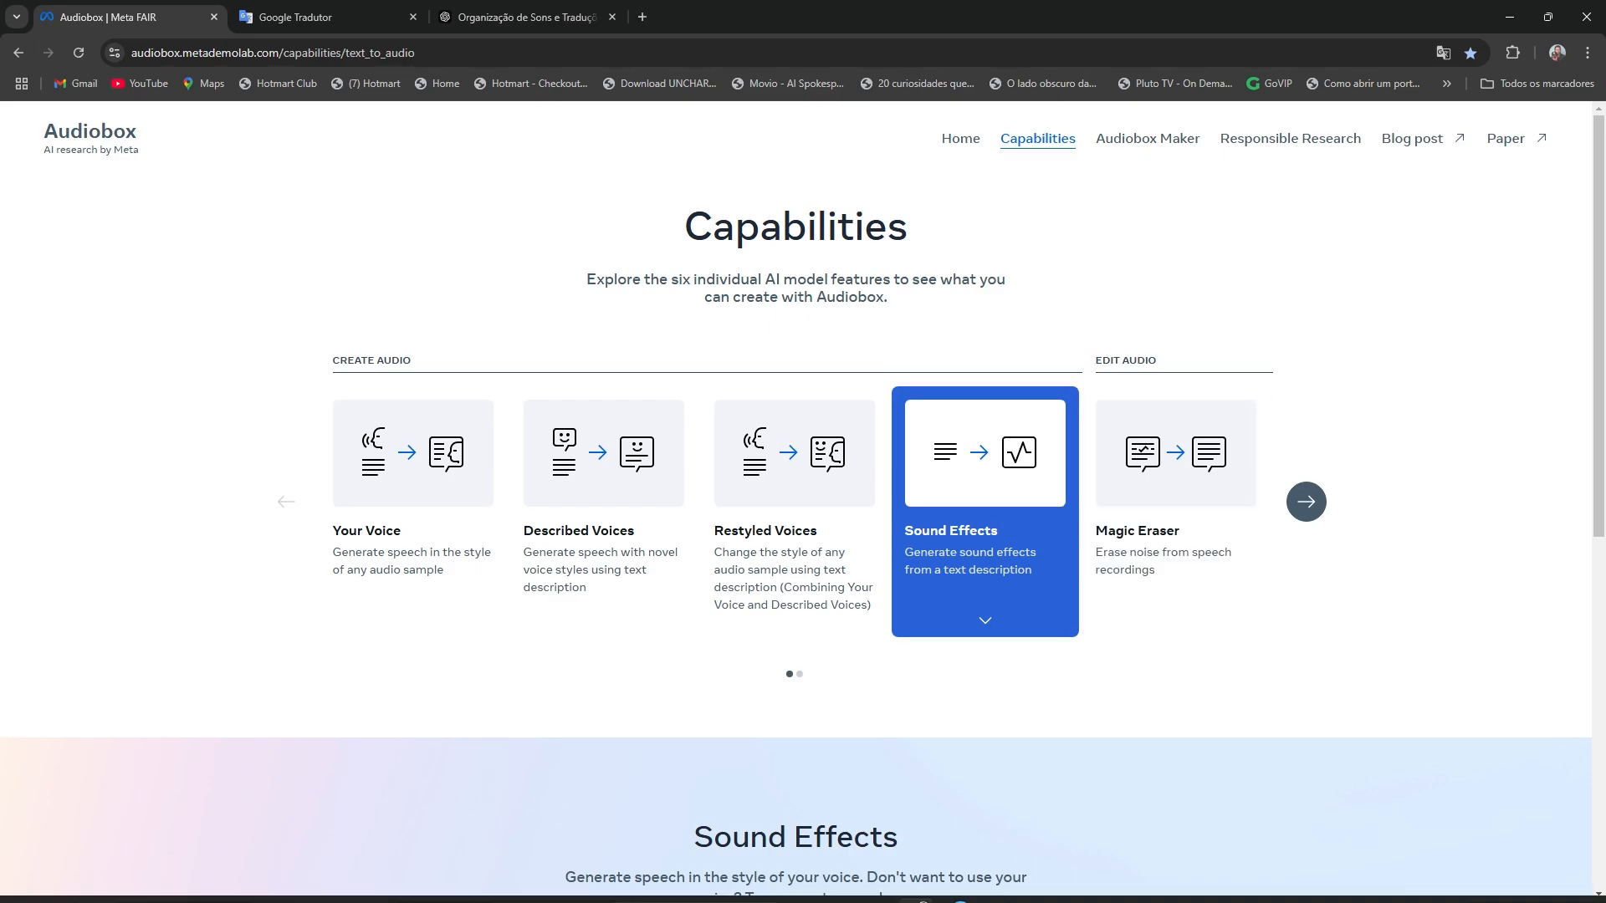
# Step: Bring up the Notepad list of Portuguese sound effect ideas and read through all of its entries
pyautogui.click(1032, 891)
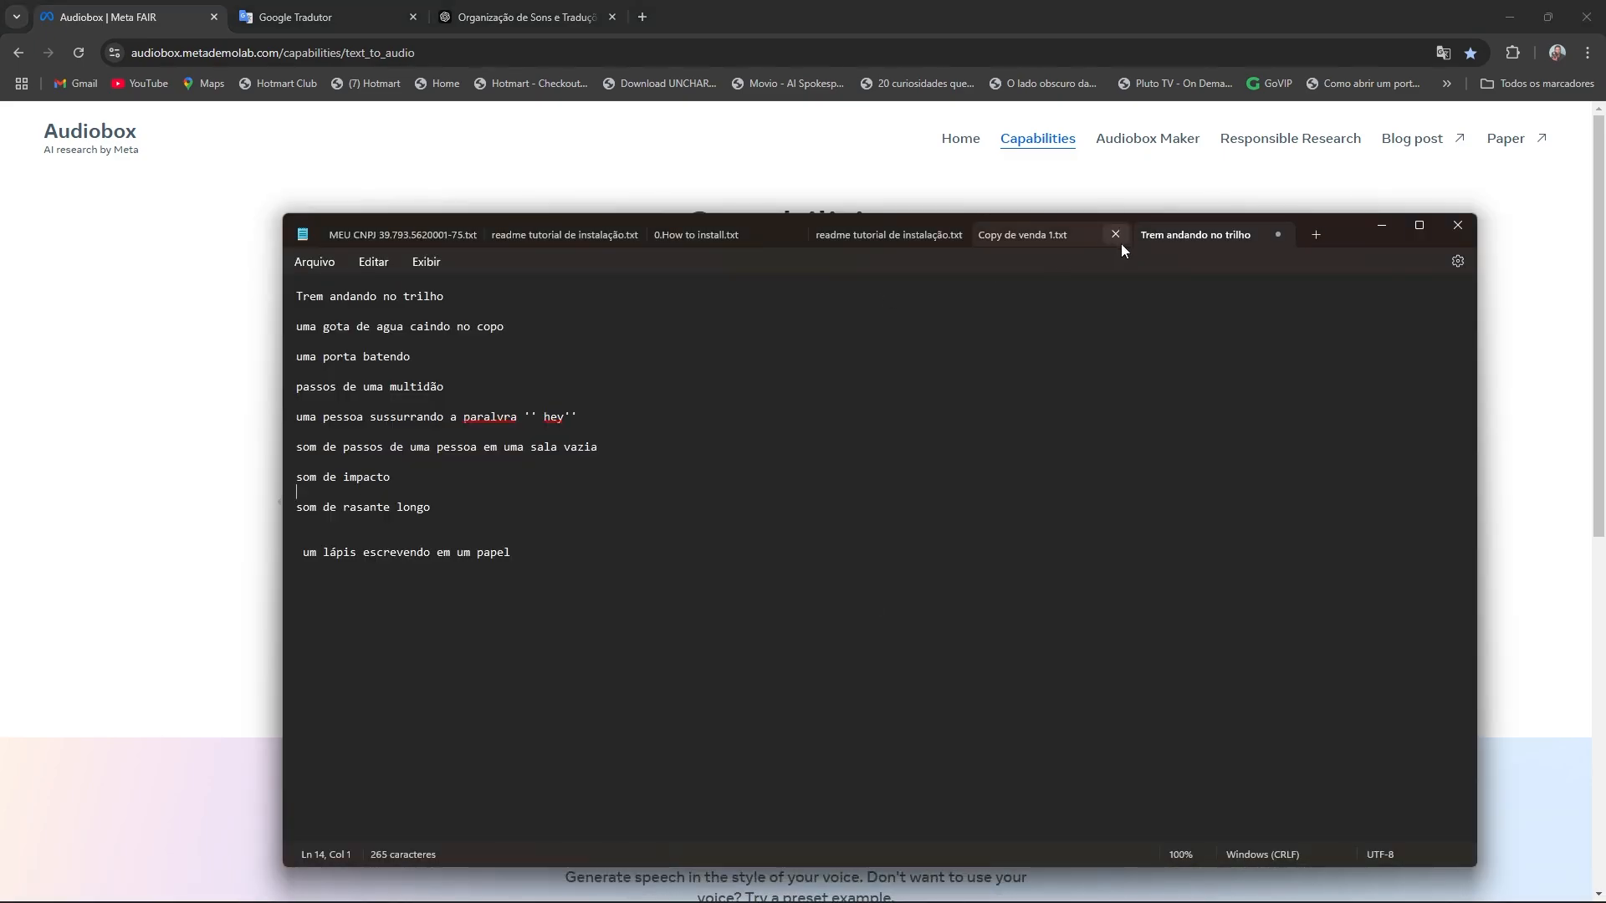
pyautogui.moveTo(1347, 233); pyautogui.dragTo(1248, 145)
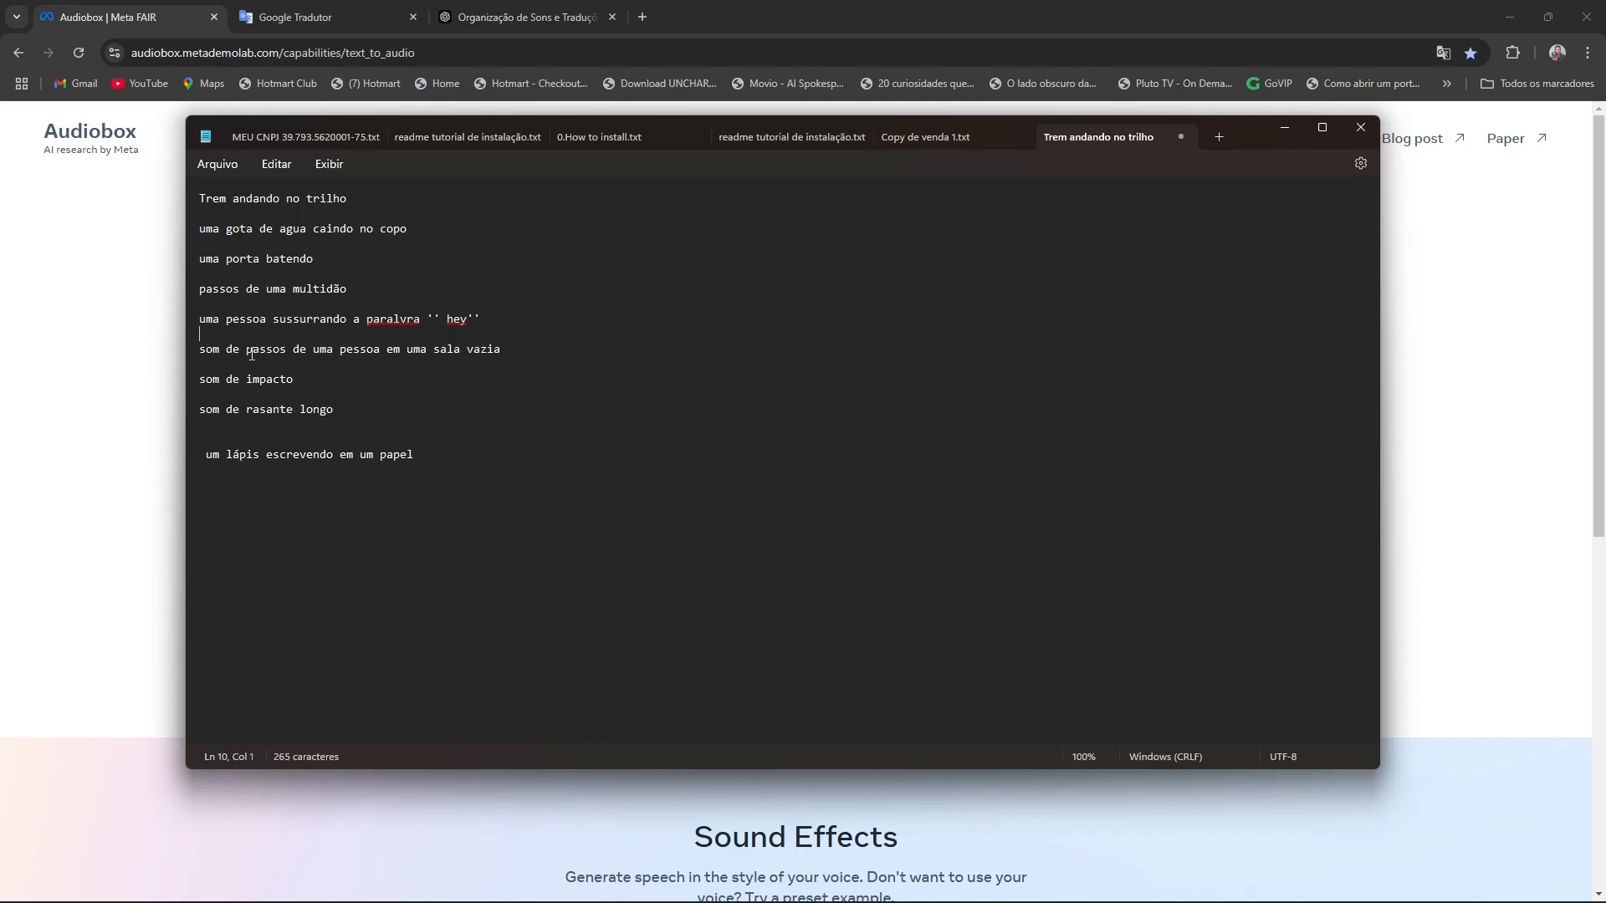
pyautogui.click(254, 381)
pyautogui.press('Down')
pyautogui.press('Down')
pyautogui.press('Down')
pyautogui.press('Down')
pyautogui.press('Down')
pyautogui.tripleClick(229, 205)
pyautogui.moveTo(418, 224); pyautogui.dragTo(283, 167)
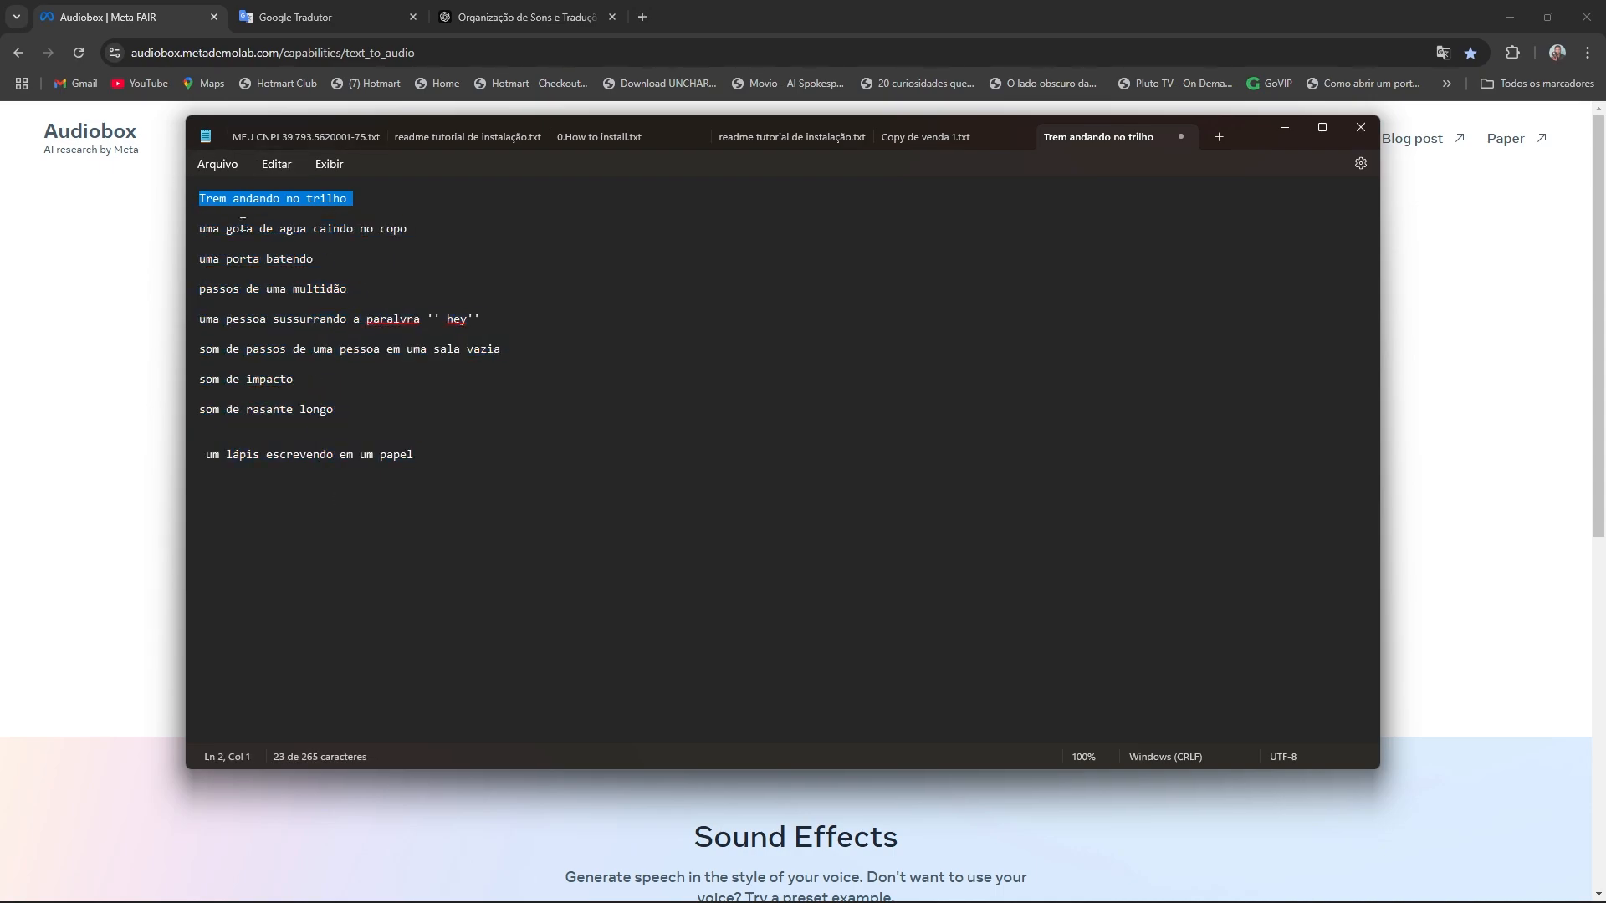
pyautogui.click(442, 213)
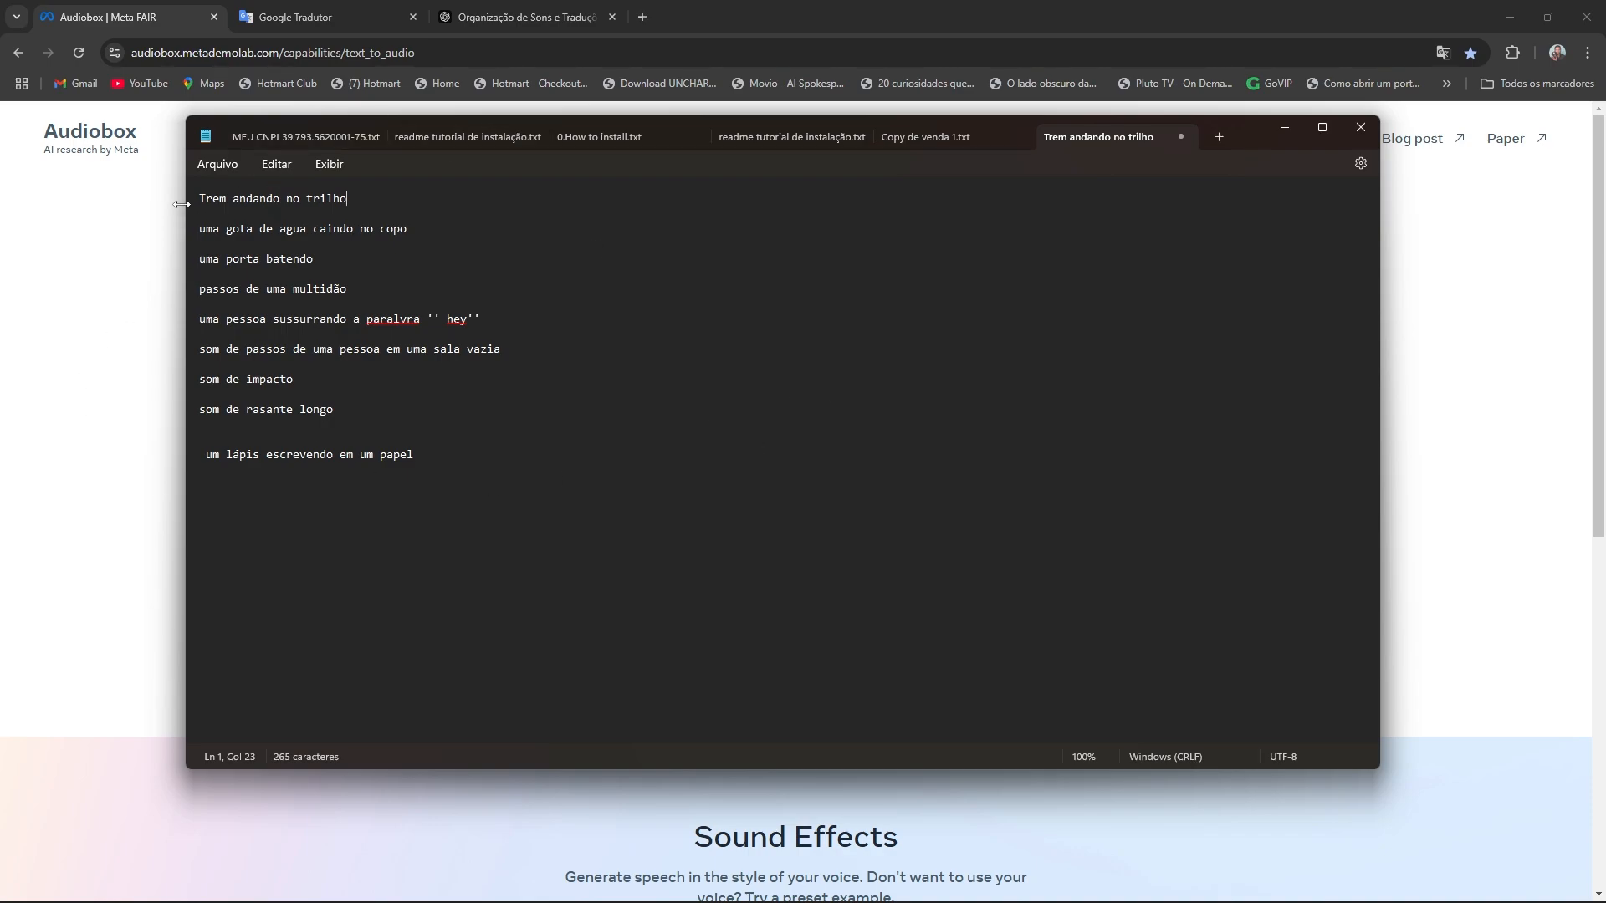
pyautogui.moveTo(193, 206); pyautogui.dragTo(185, 475)
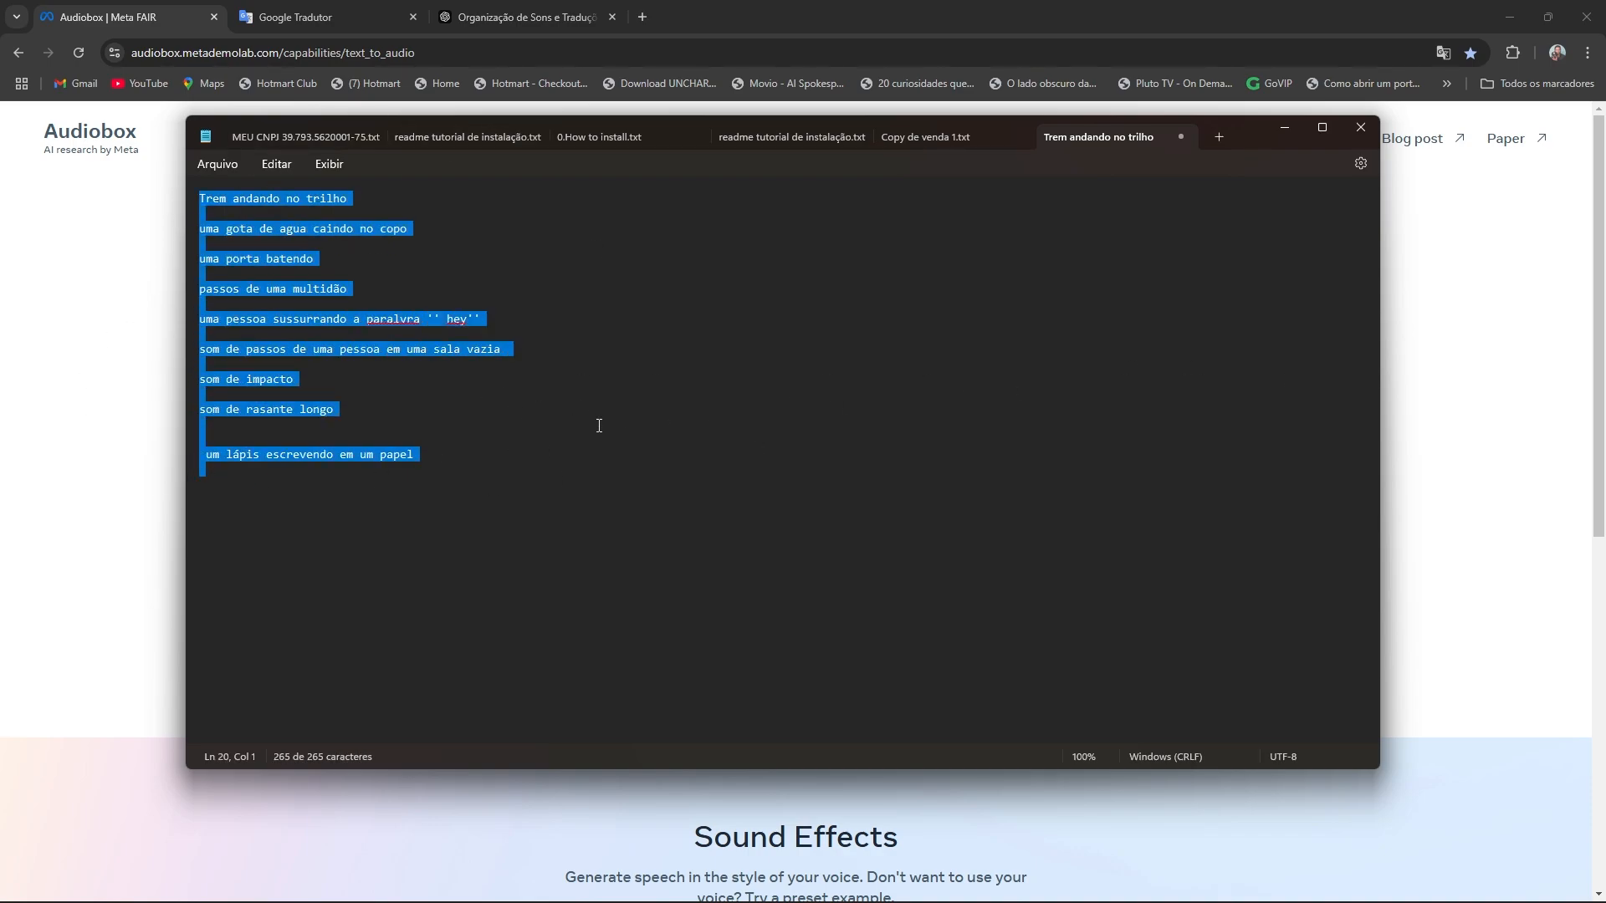
pyautogui.click(354, 517)
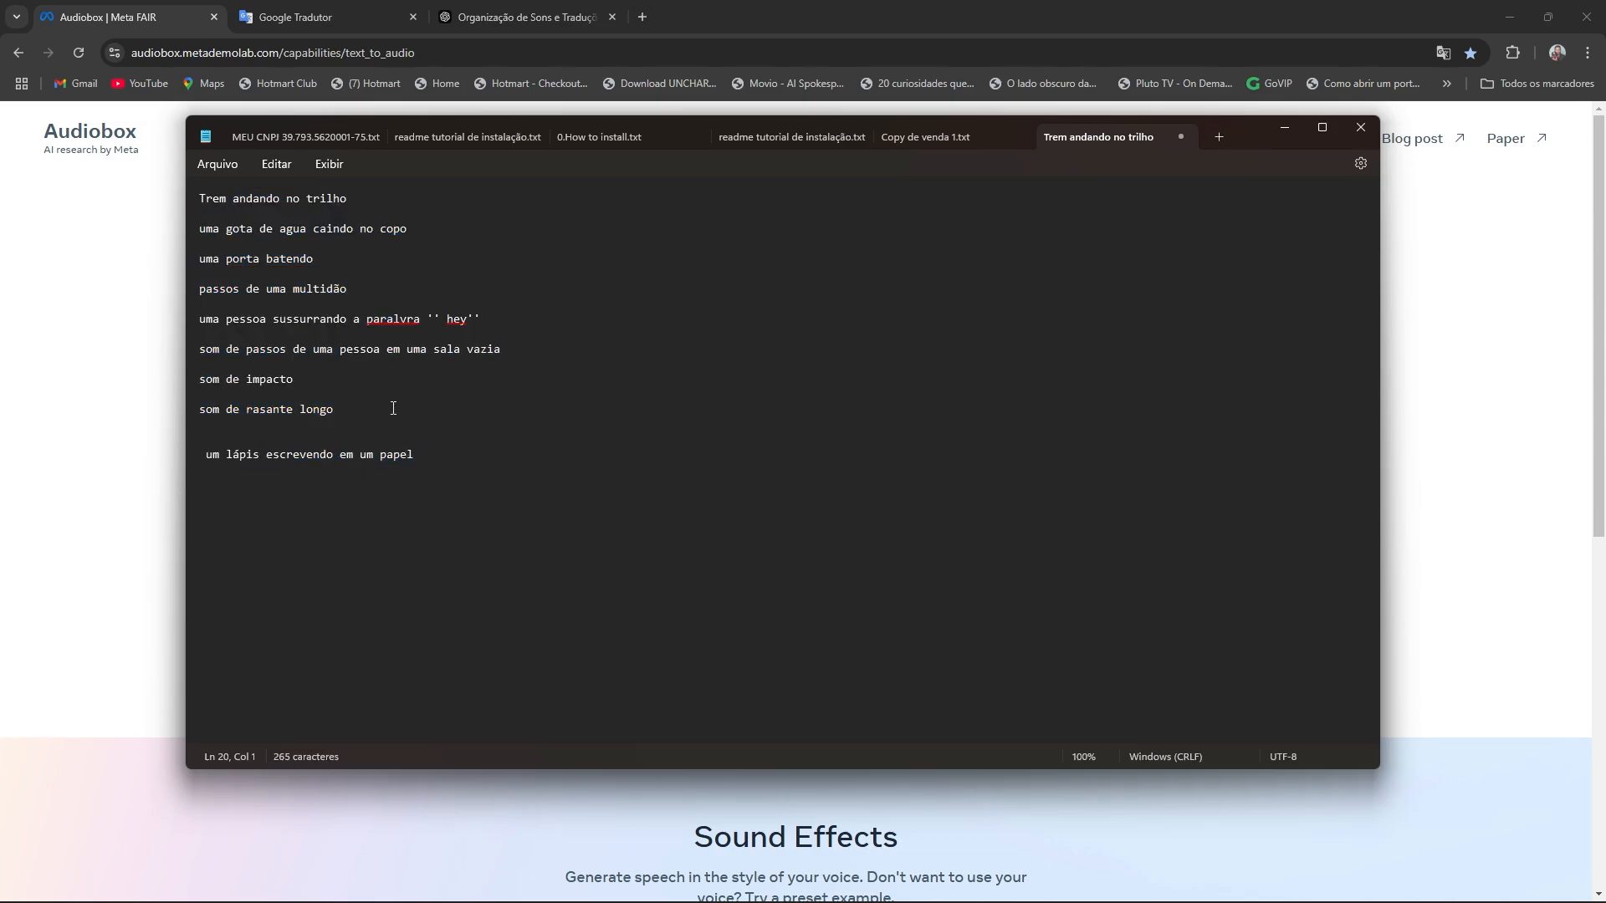
# Step: Check the Portuguese-to-English train phrase in Google Tradutor against the Notepad list of sound ideas
pyautogui.click(1420, 393)
pyautogui.click(318, 25)
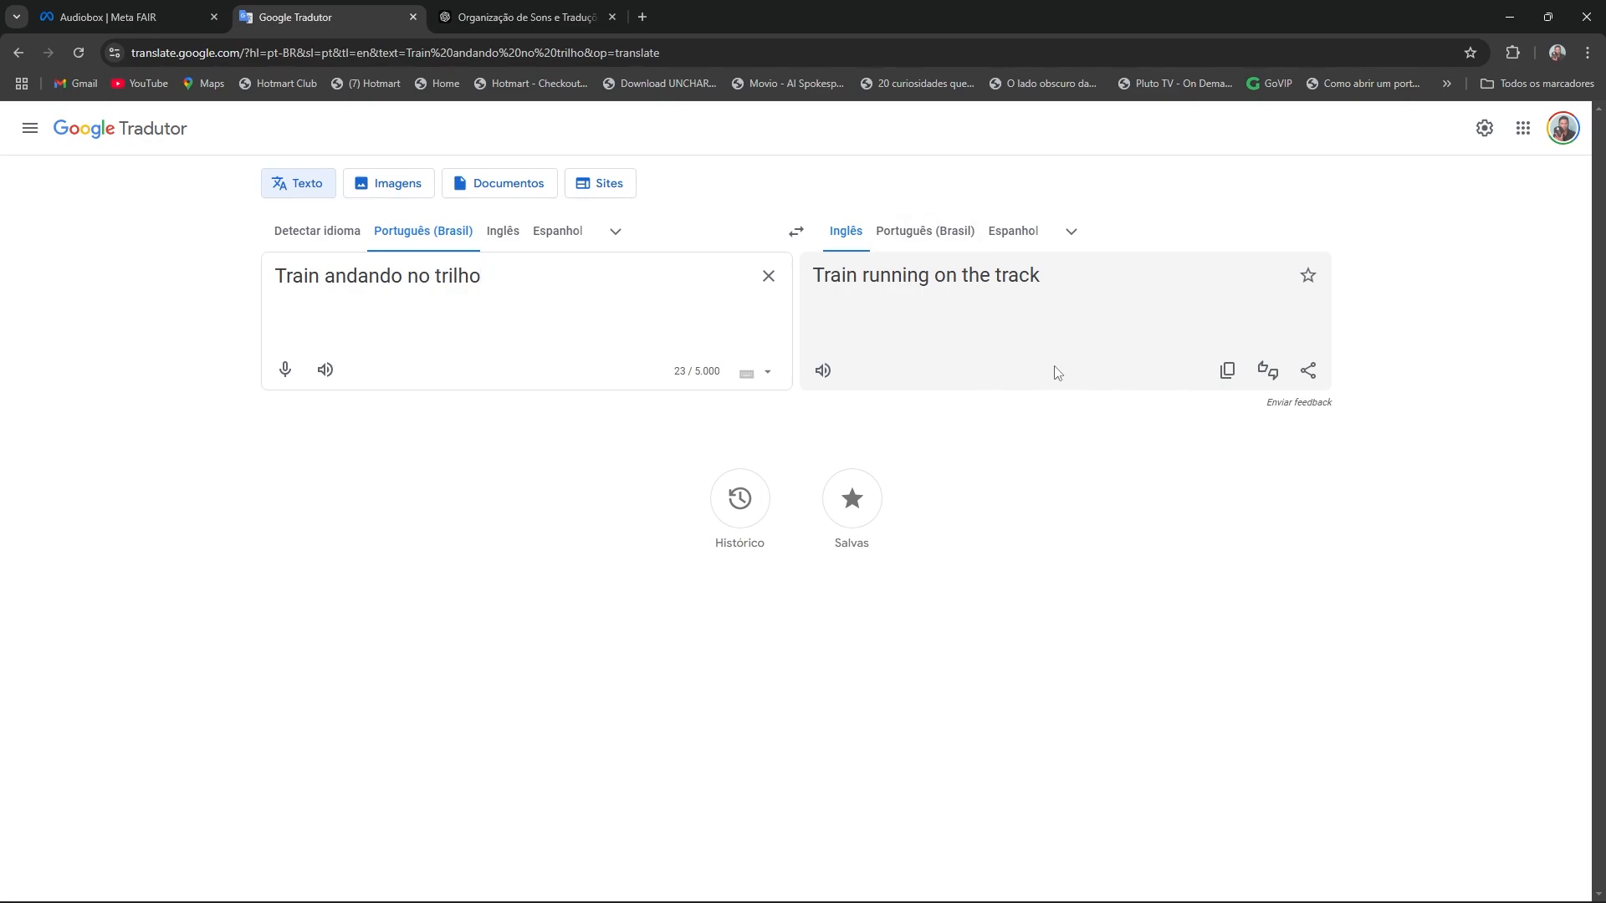
pyautogui.click(1027, 884)
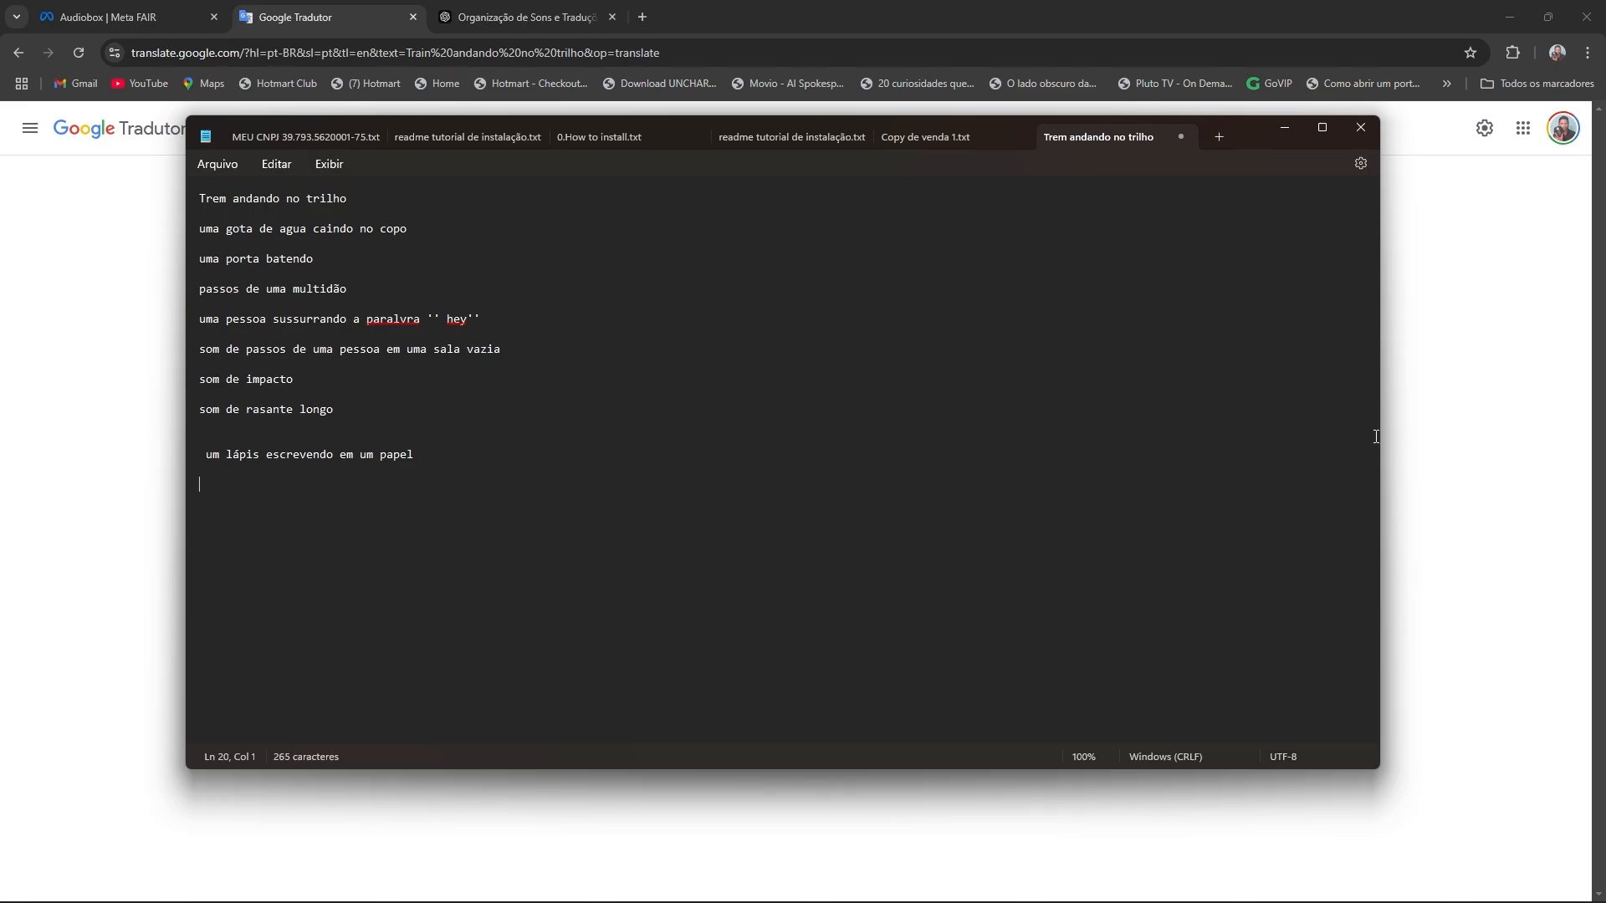
pyautogui.click(1420, 303)
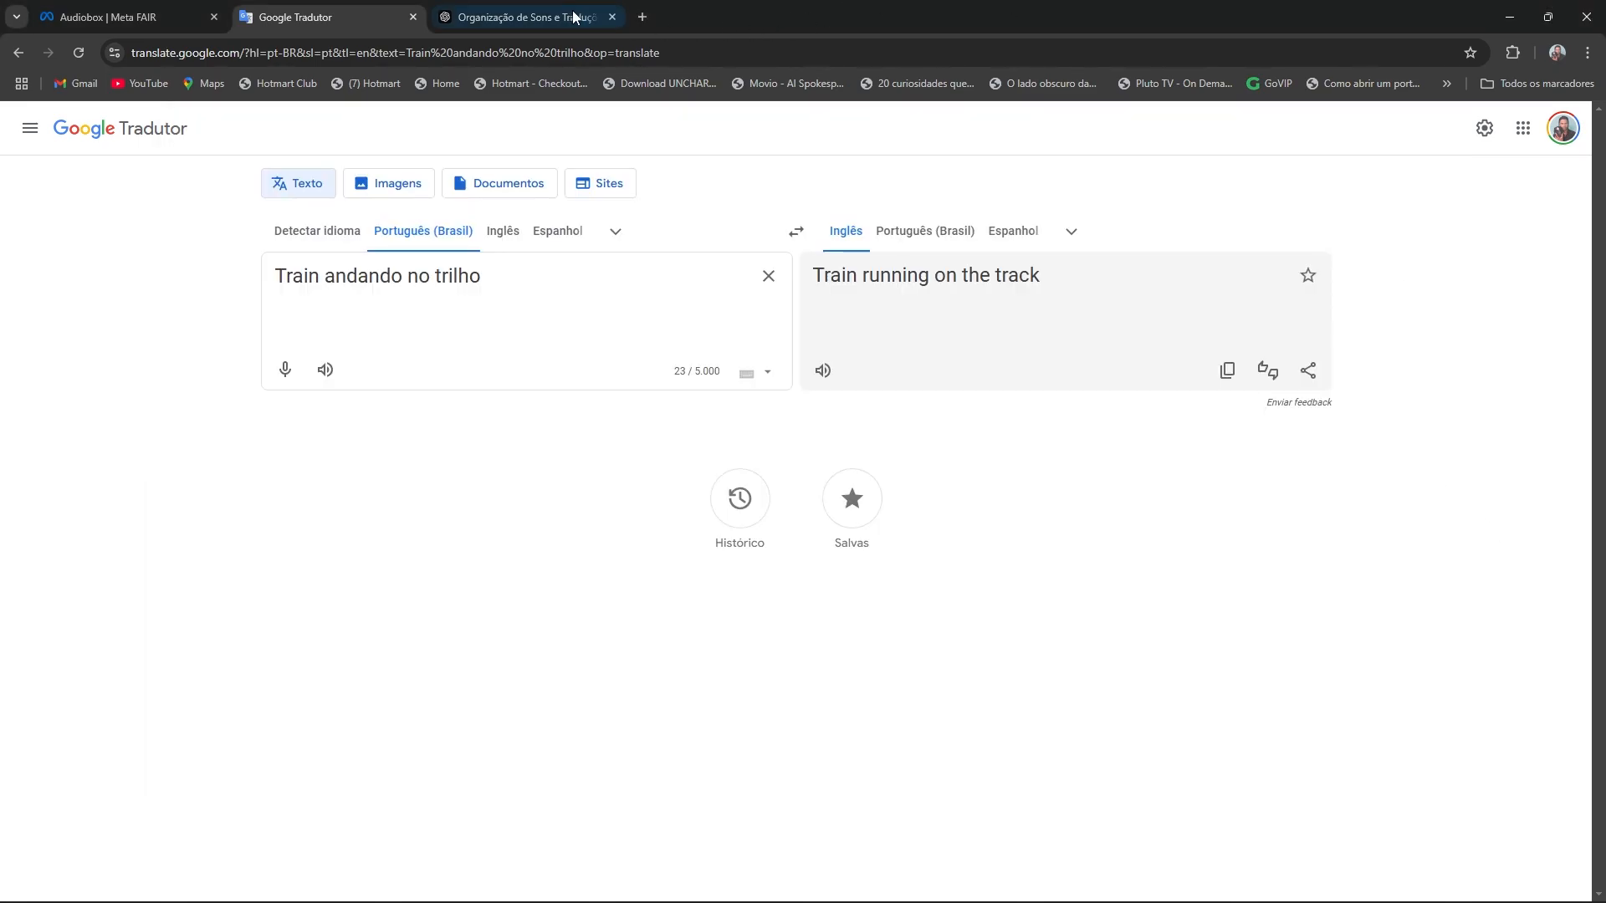
# Step: Switch to the ChatGPT conversation and review the translation request and the table of original and English sound descriptions
pyautogui.click(519, 17)
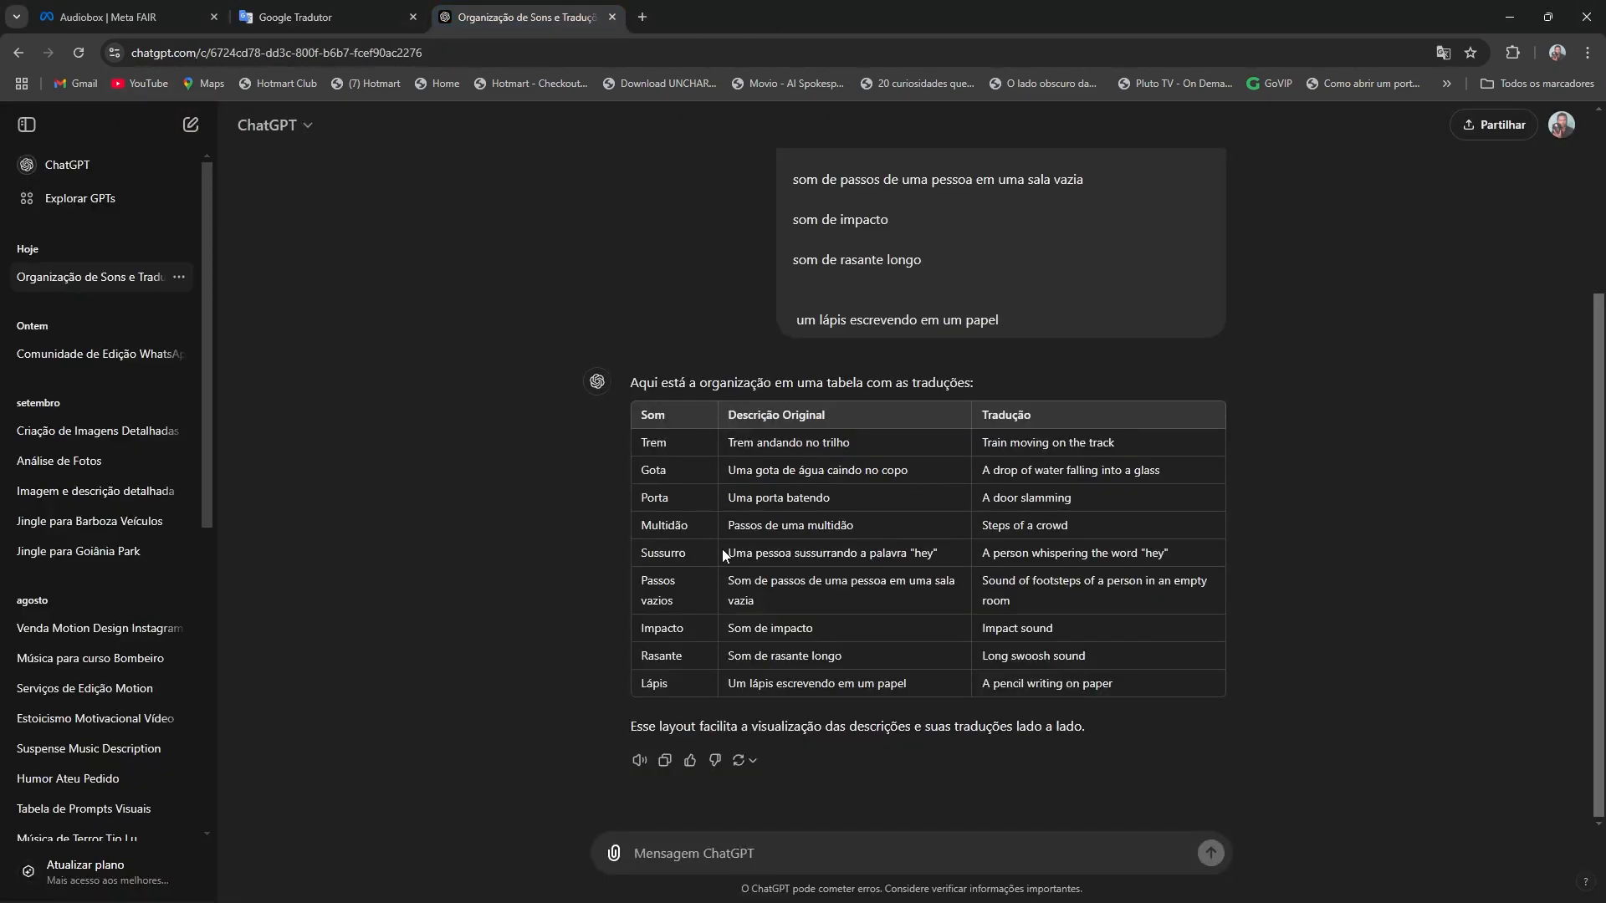
pyautogui.scroll(3, 1027, 557)
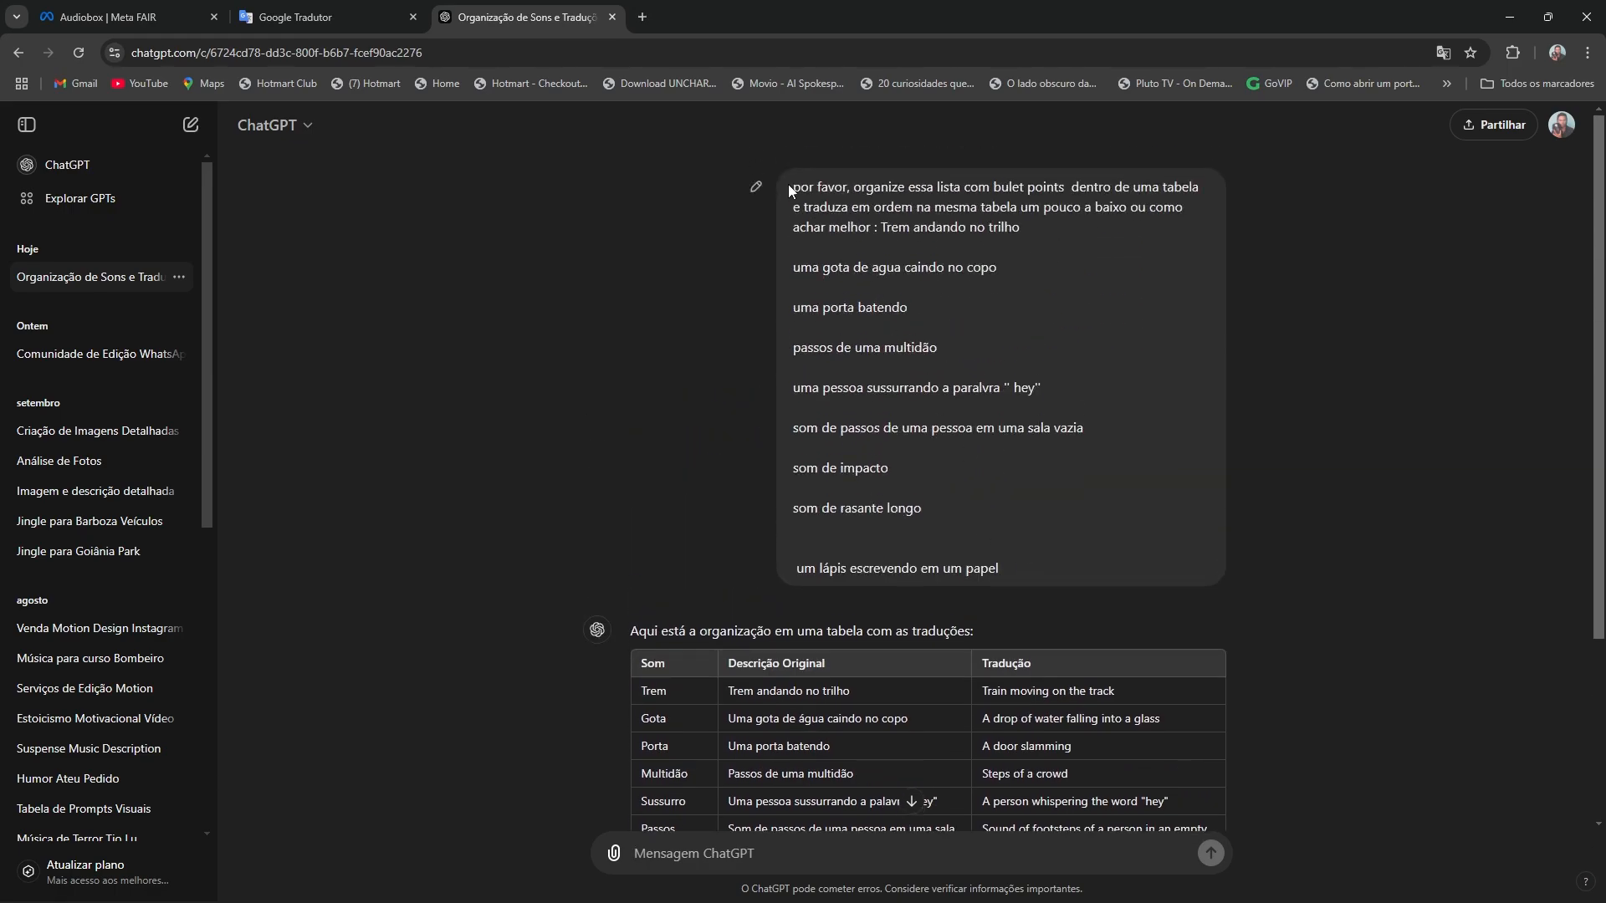
pyautogui.moveTo(794, 191); pyautogui.dragTo(1113, 449)
pyautogui.scroll(-3, 1146, 488)
pyautogui.moveTo(640, 418); pyautogui.dragTo(1087, 728)
pyautogui.click(1393, 700)
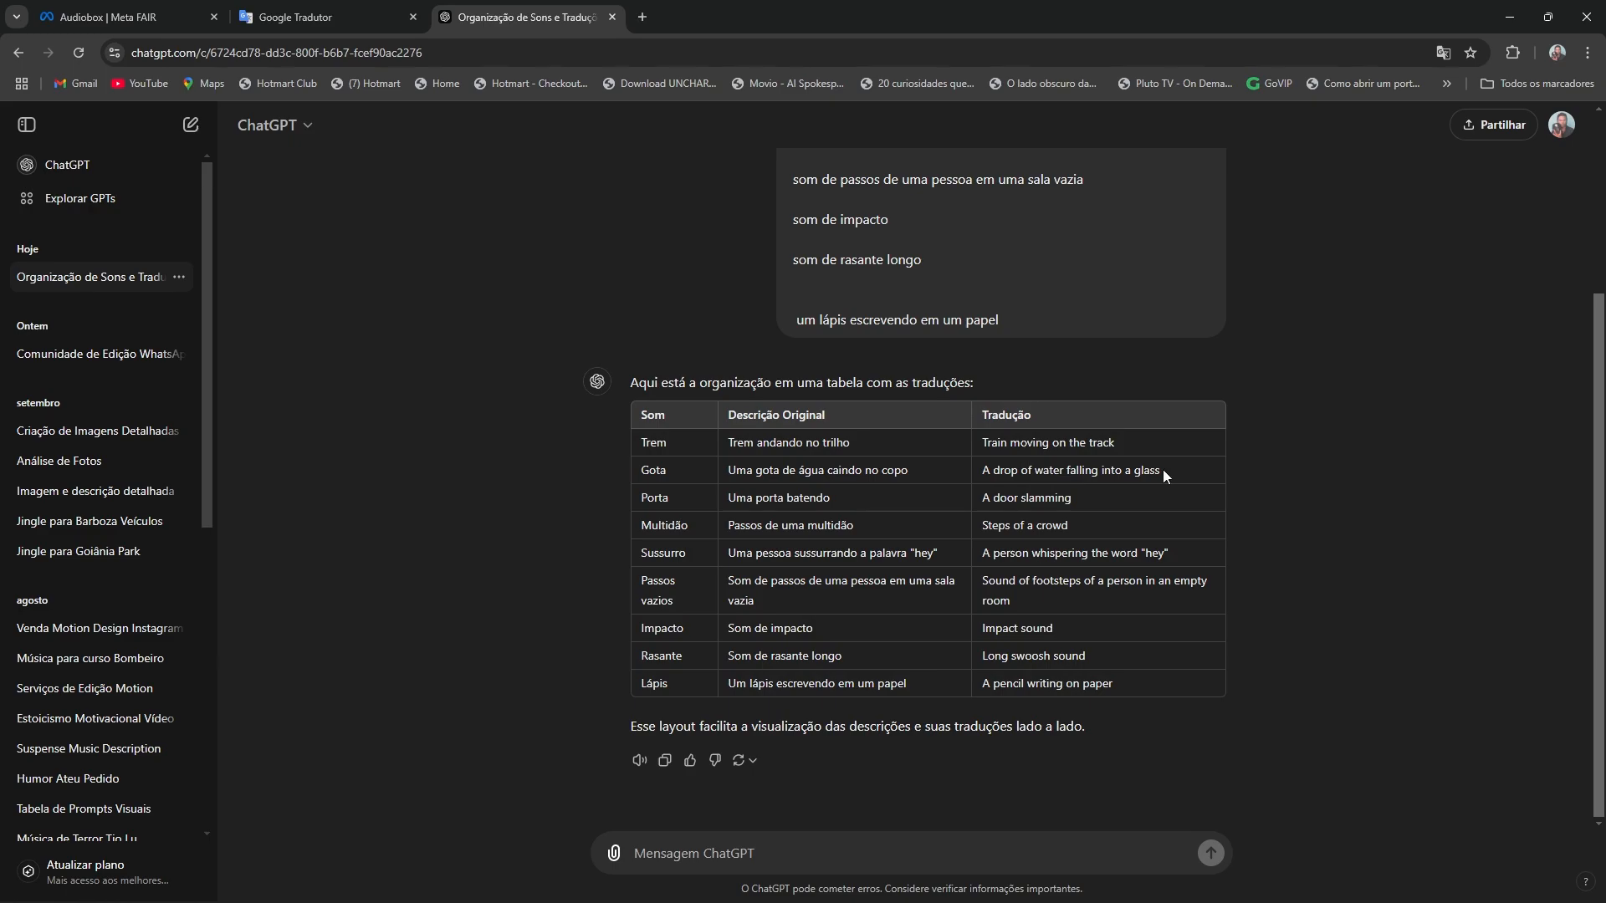
# Step: Reorder the browser tabs so that Audiobox sits directly beside the ChatGPT tab
pyautogui.click(276, 11)
pyautogui.click(206, 22)
pyautogui.moveTo(208, 27); pyautogui.dragTo(327, 28)
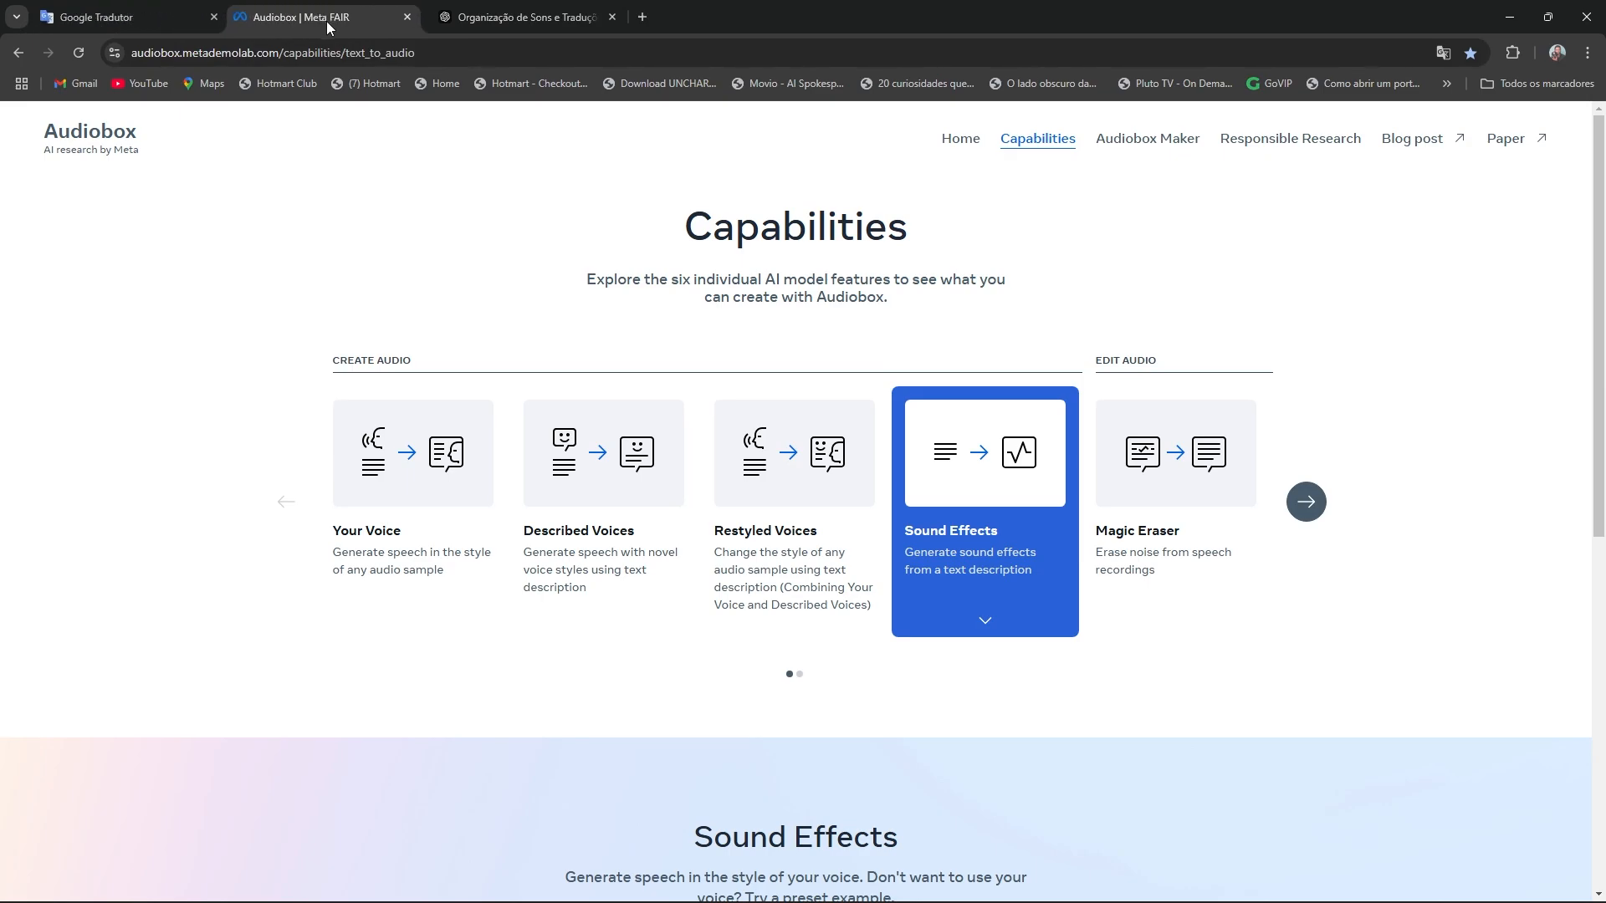
pyautogui.click(536, 18)
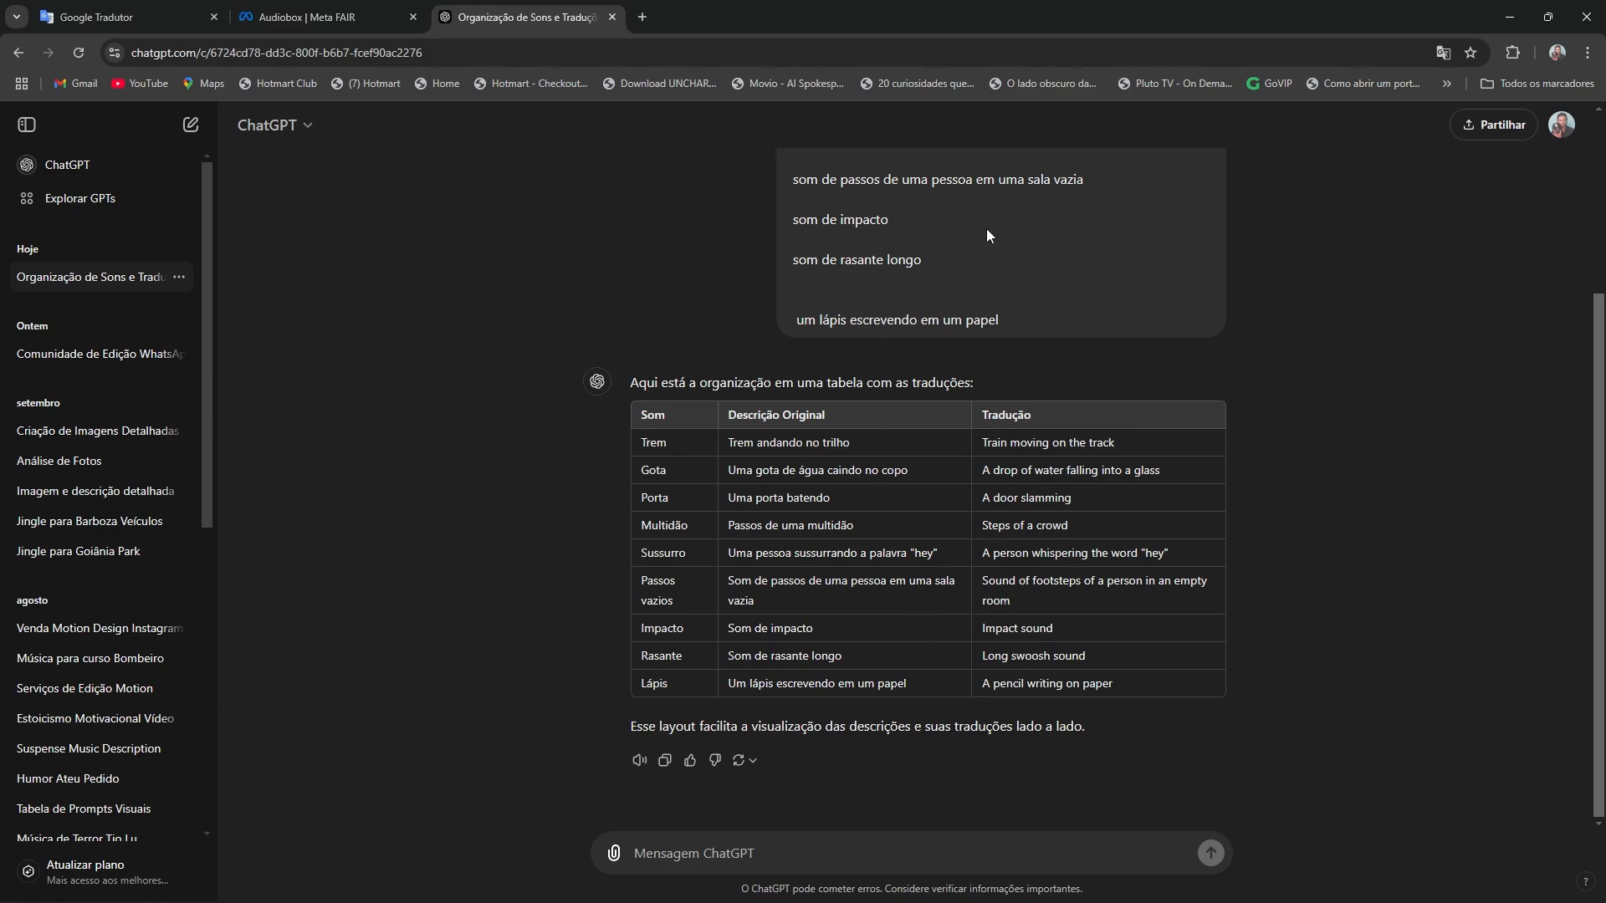
pyautogui.click(321, 24)
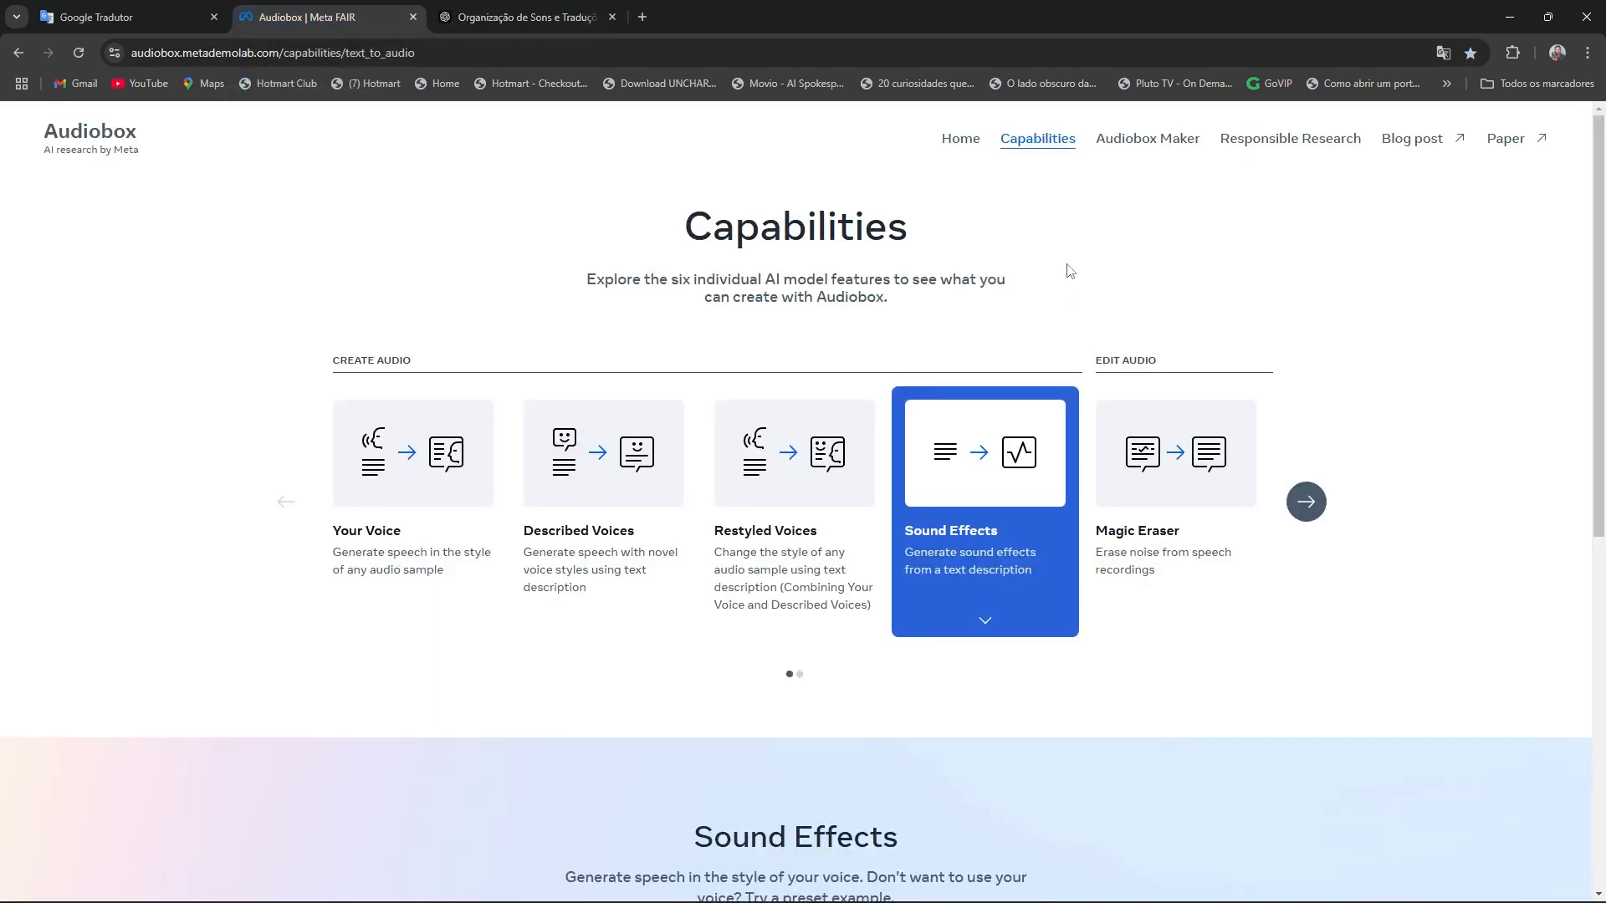
pyautogui.click(552, 15)
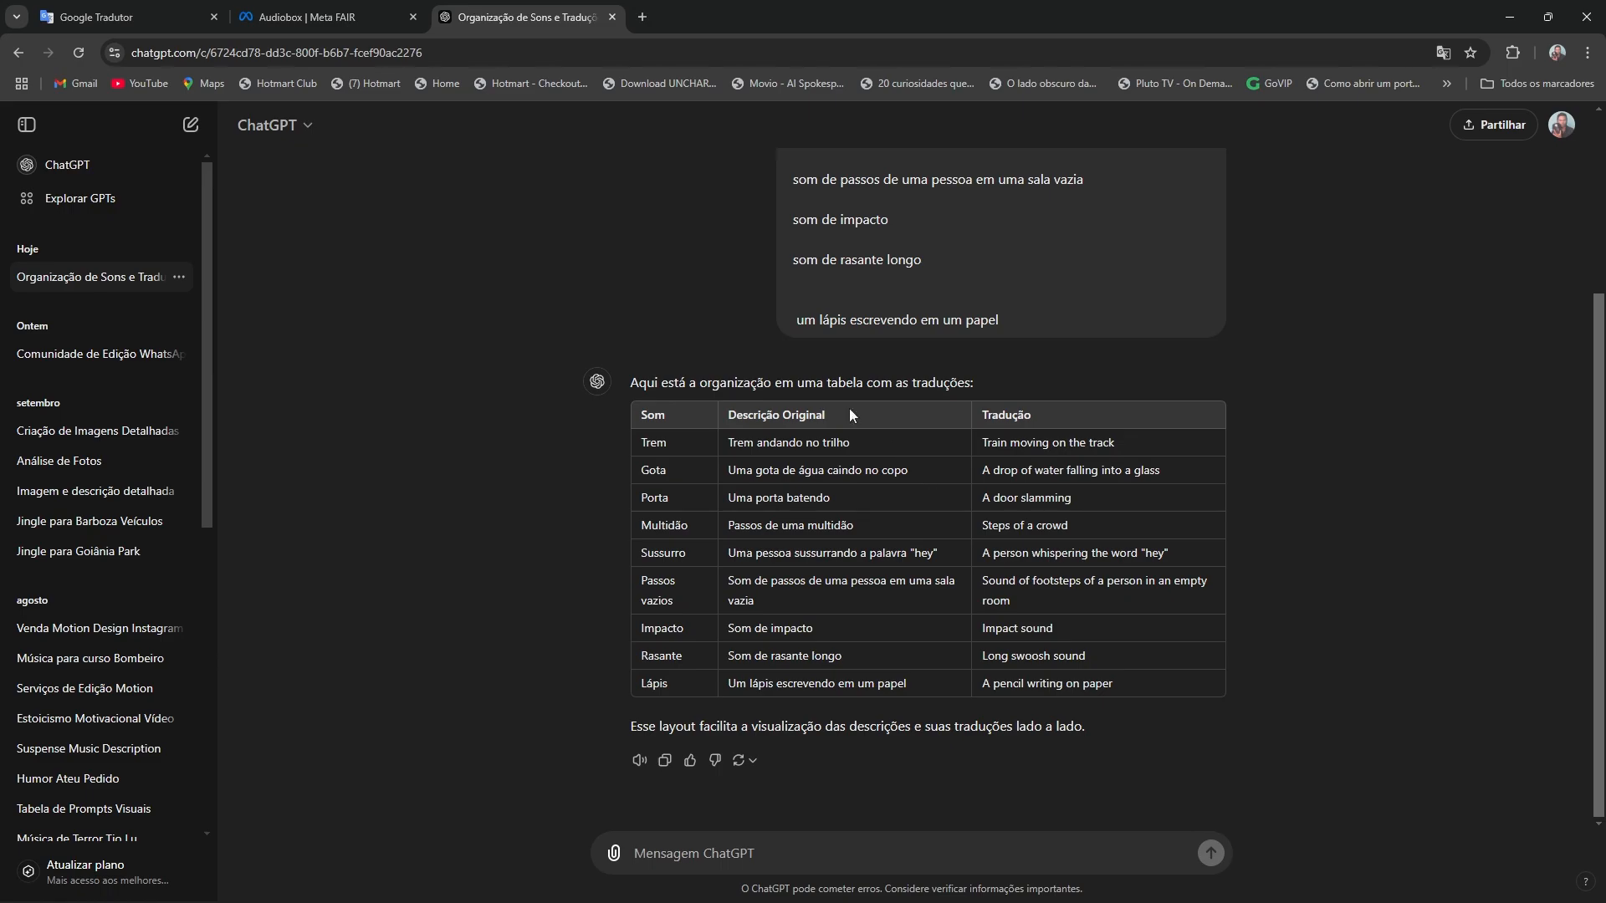
pyautogui.click(369, 18)
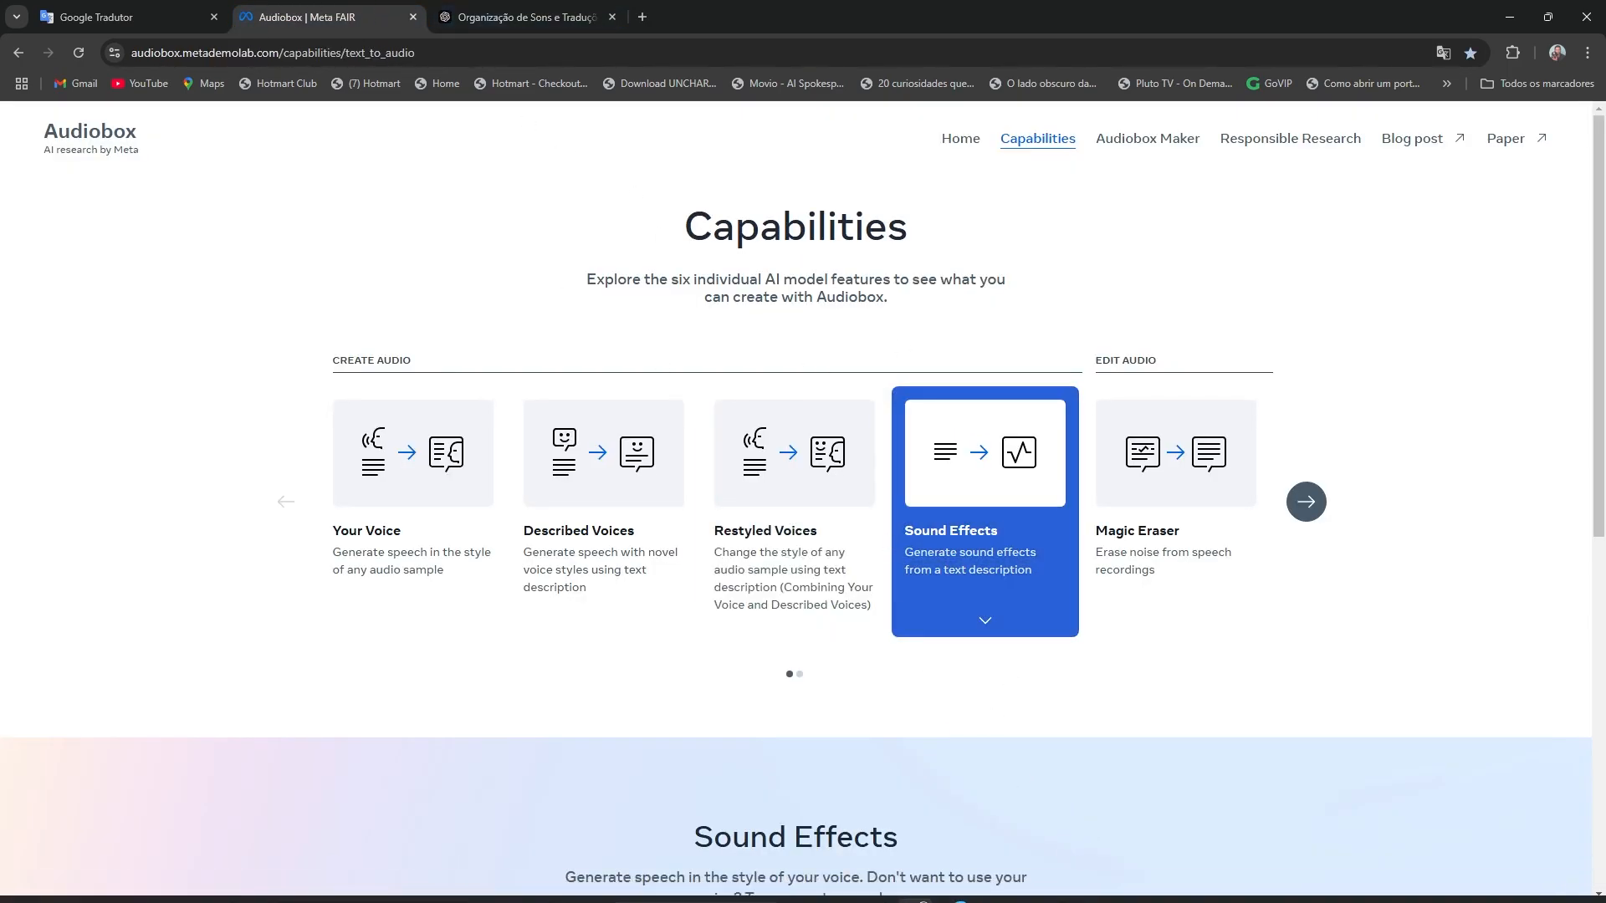
# Step: Bring up the Notepad sound list, close its window, and return to the Audiobox page
pyautogui.click(1025, 883)
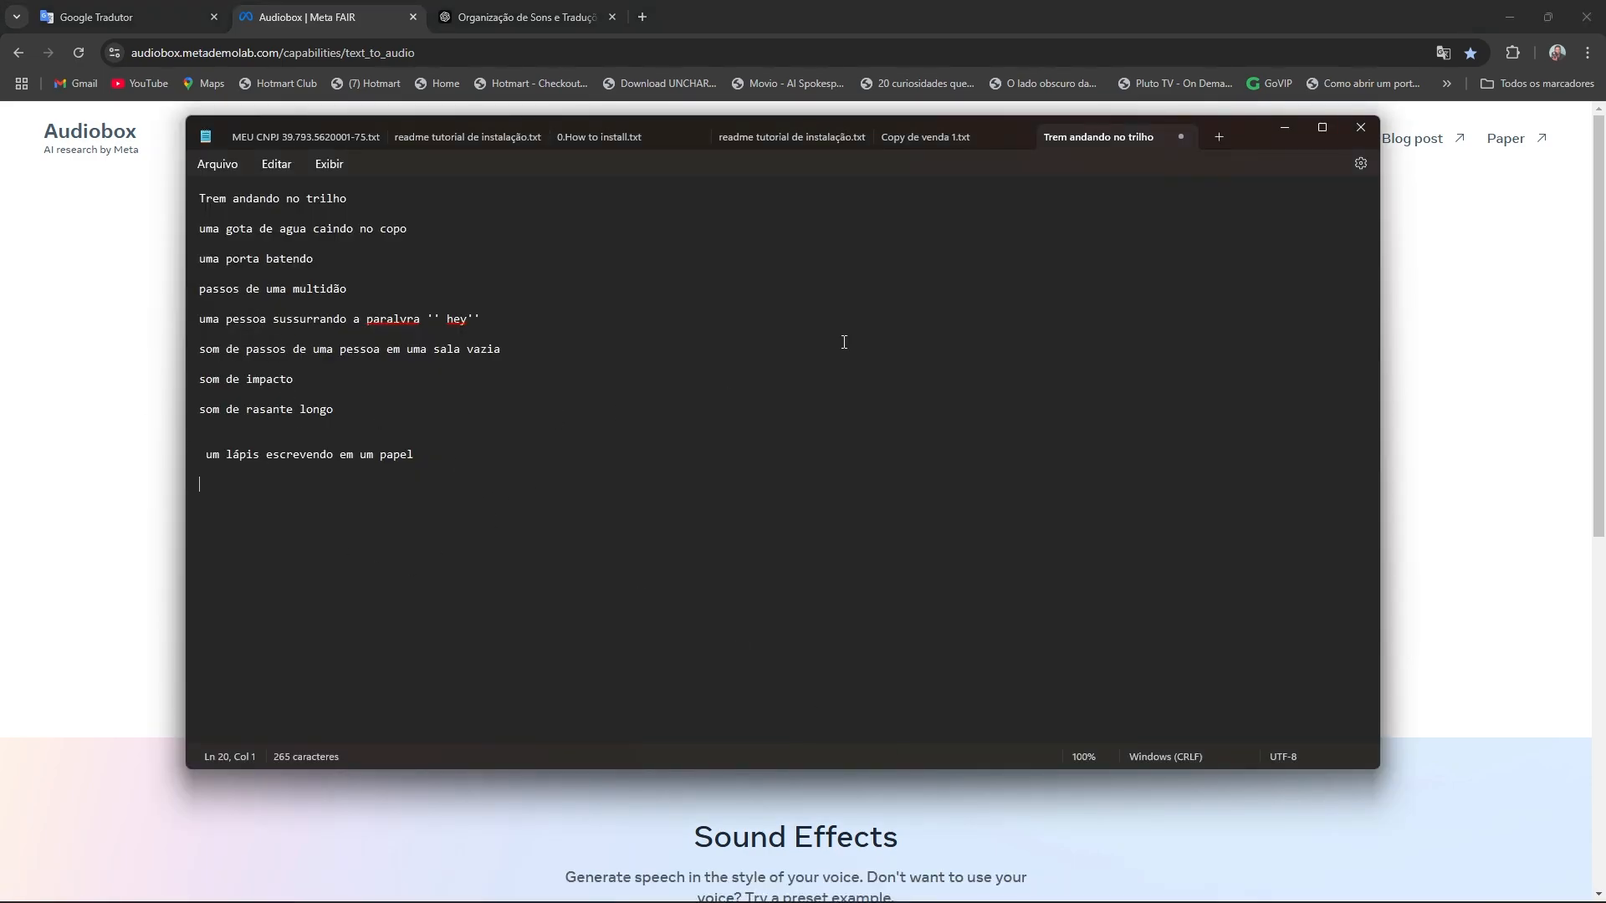
pyautogui.click(1361, 127)
pyautogui.click(519, 17)
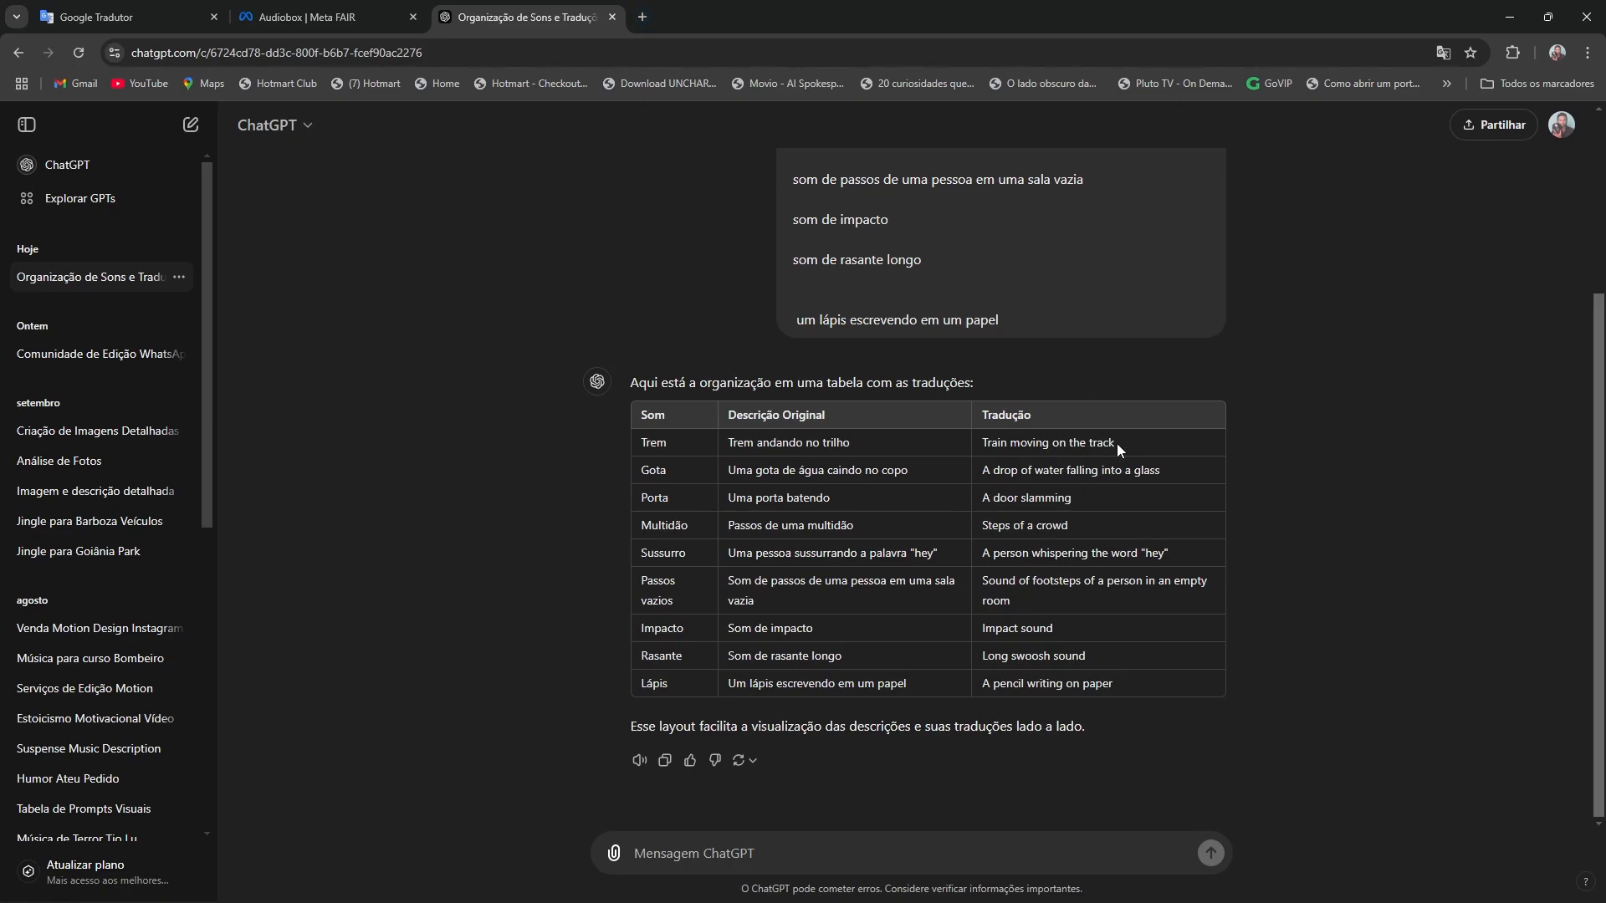
pyautogui.click(376, 16)
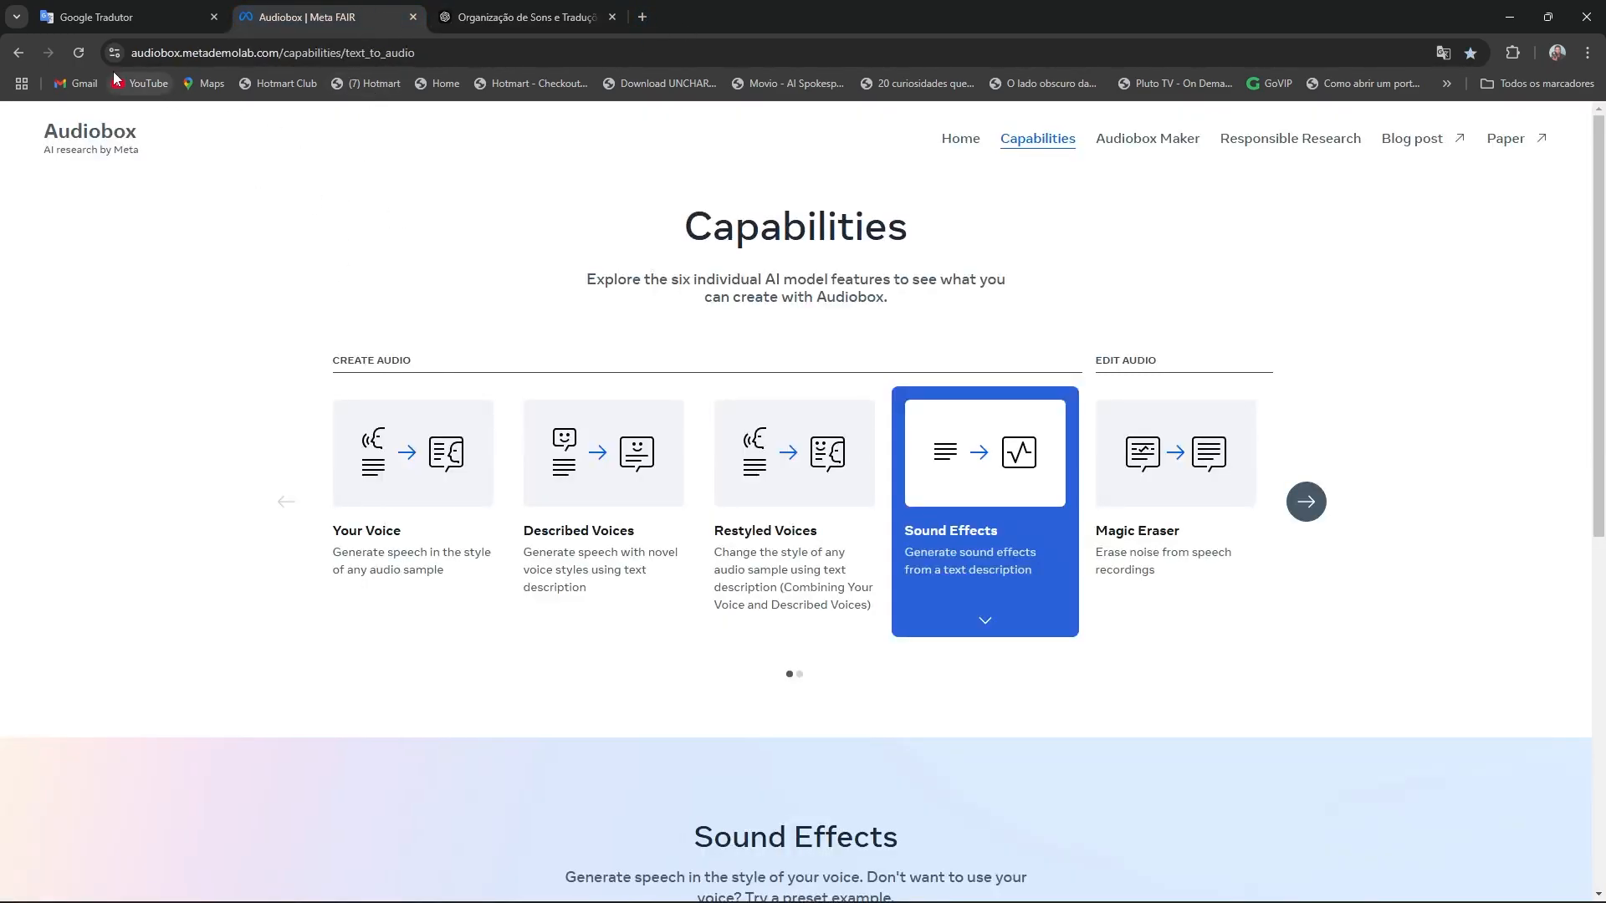
# Step: Reload the Audiobox page and look over the demos offered on its home page
pyautogui.click(80, 53)
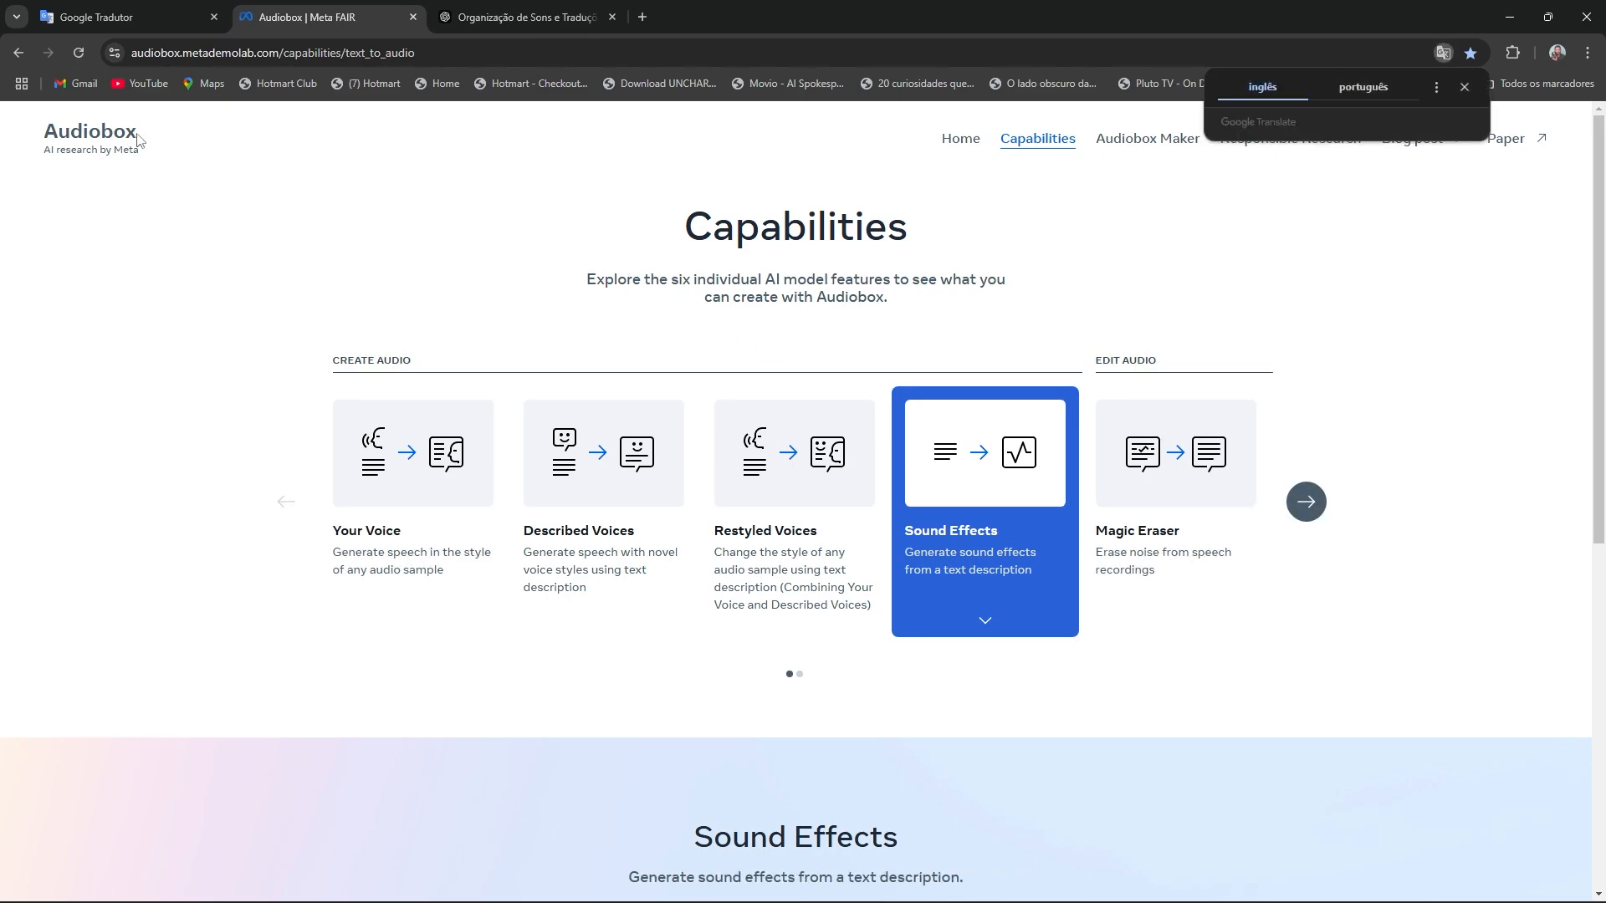
pyautogui.click(109, 135)
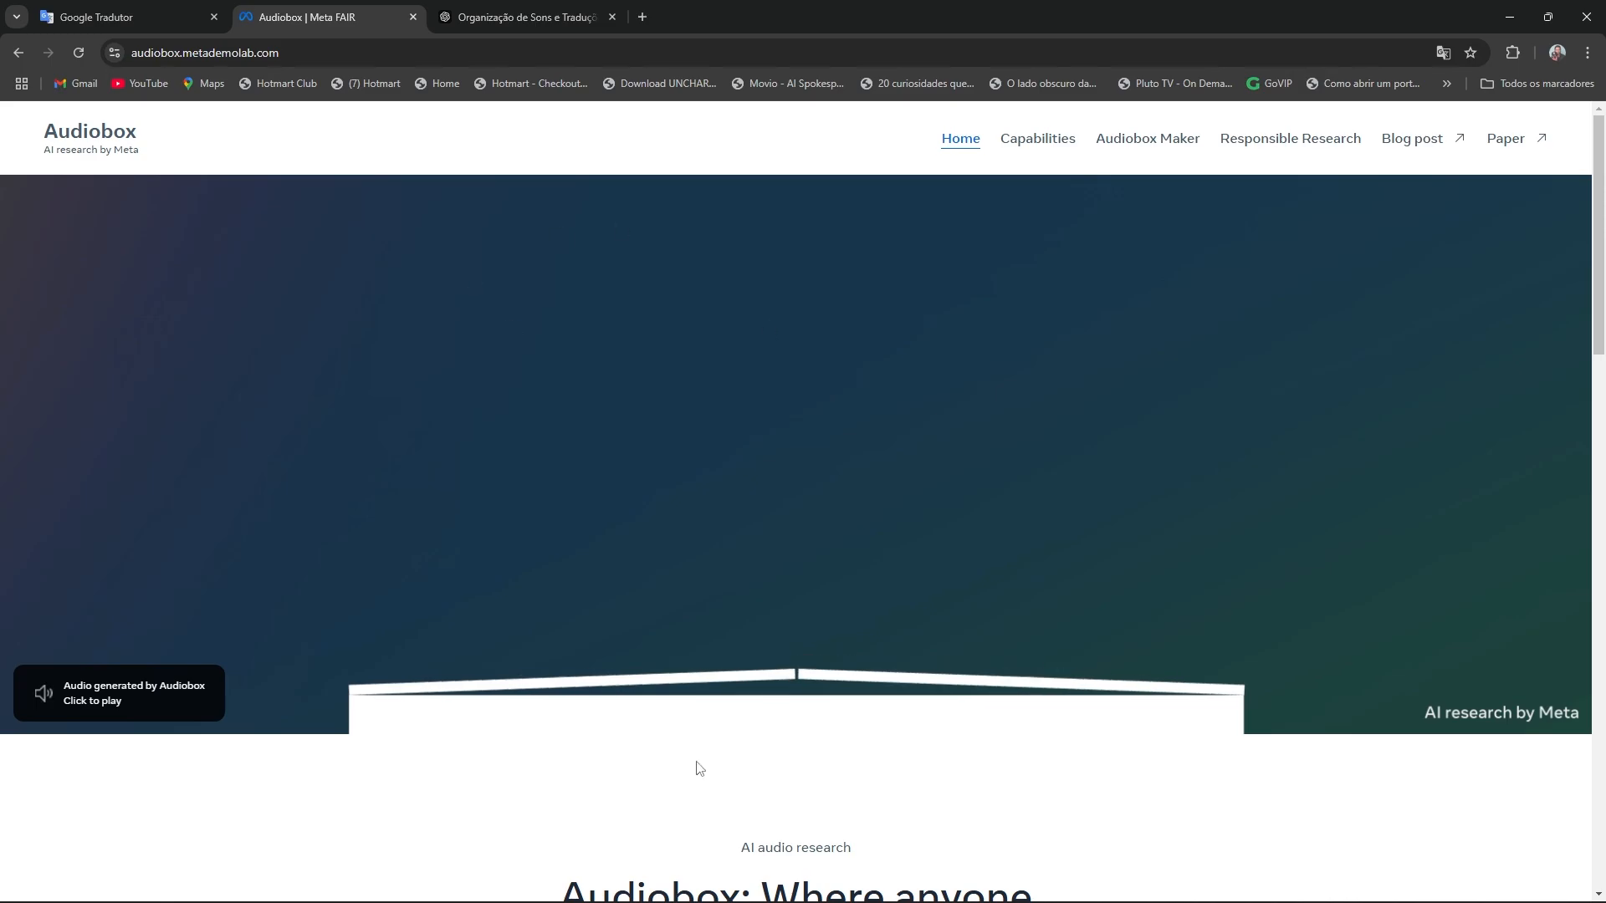
pyautogui.scroll(-10, 876, 747)
pyautogui.scroll(-2, 876, 745)
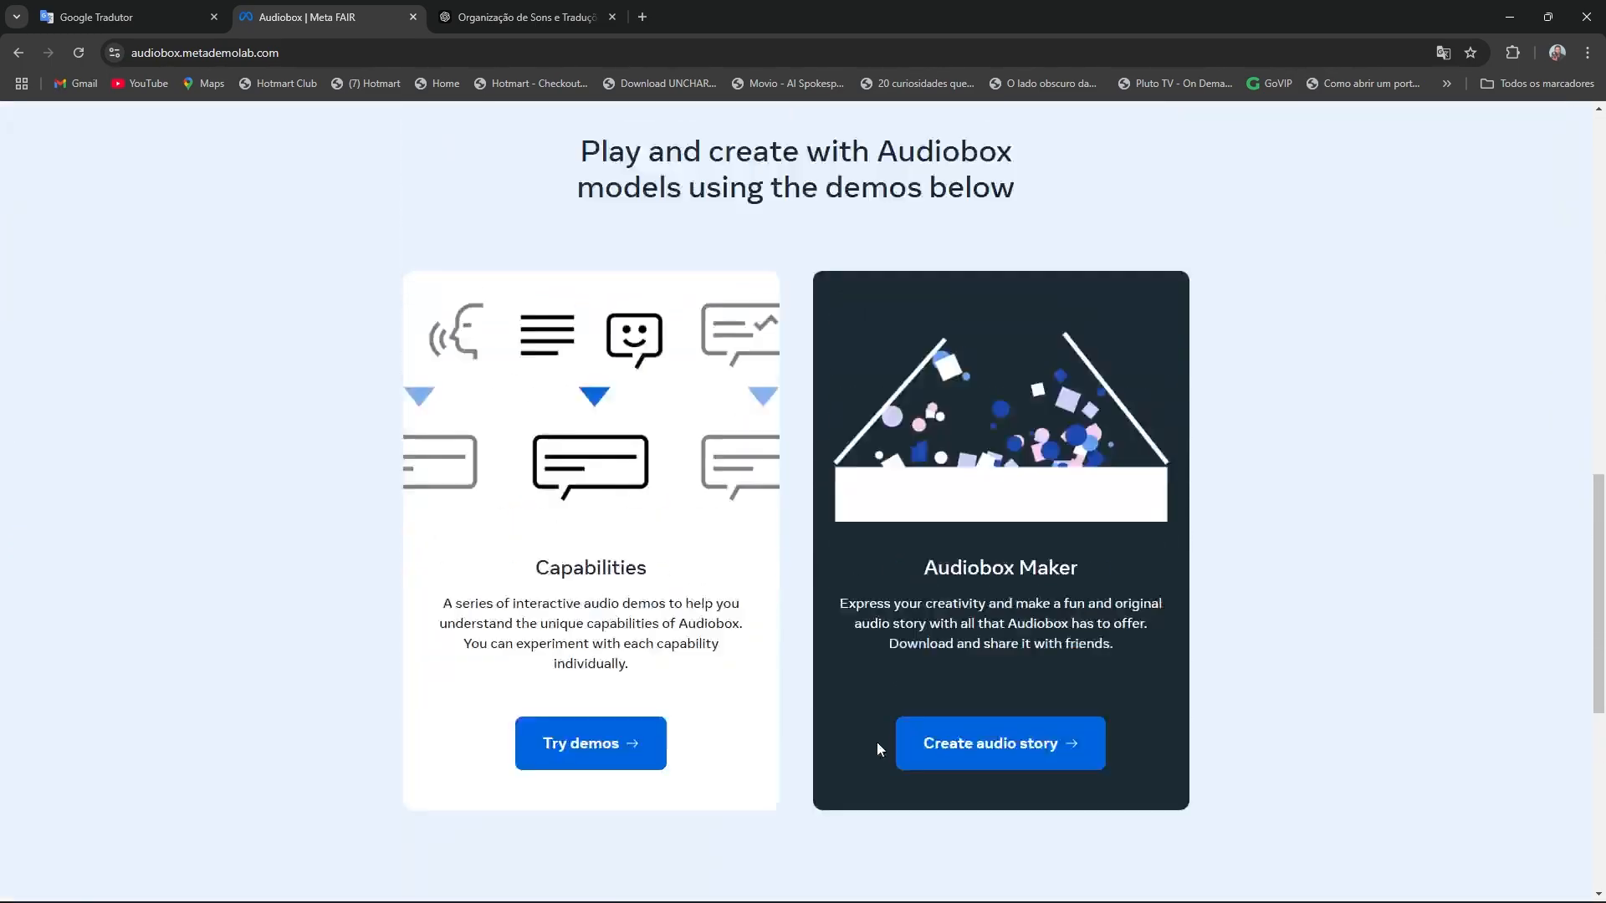
pyautogui.scroll(12, 878, 744)
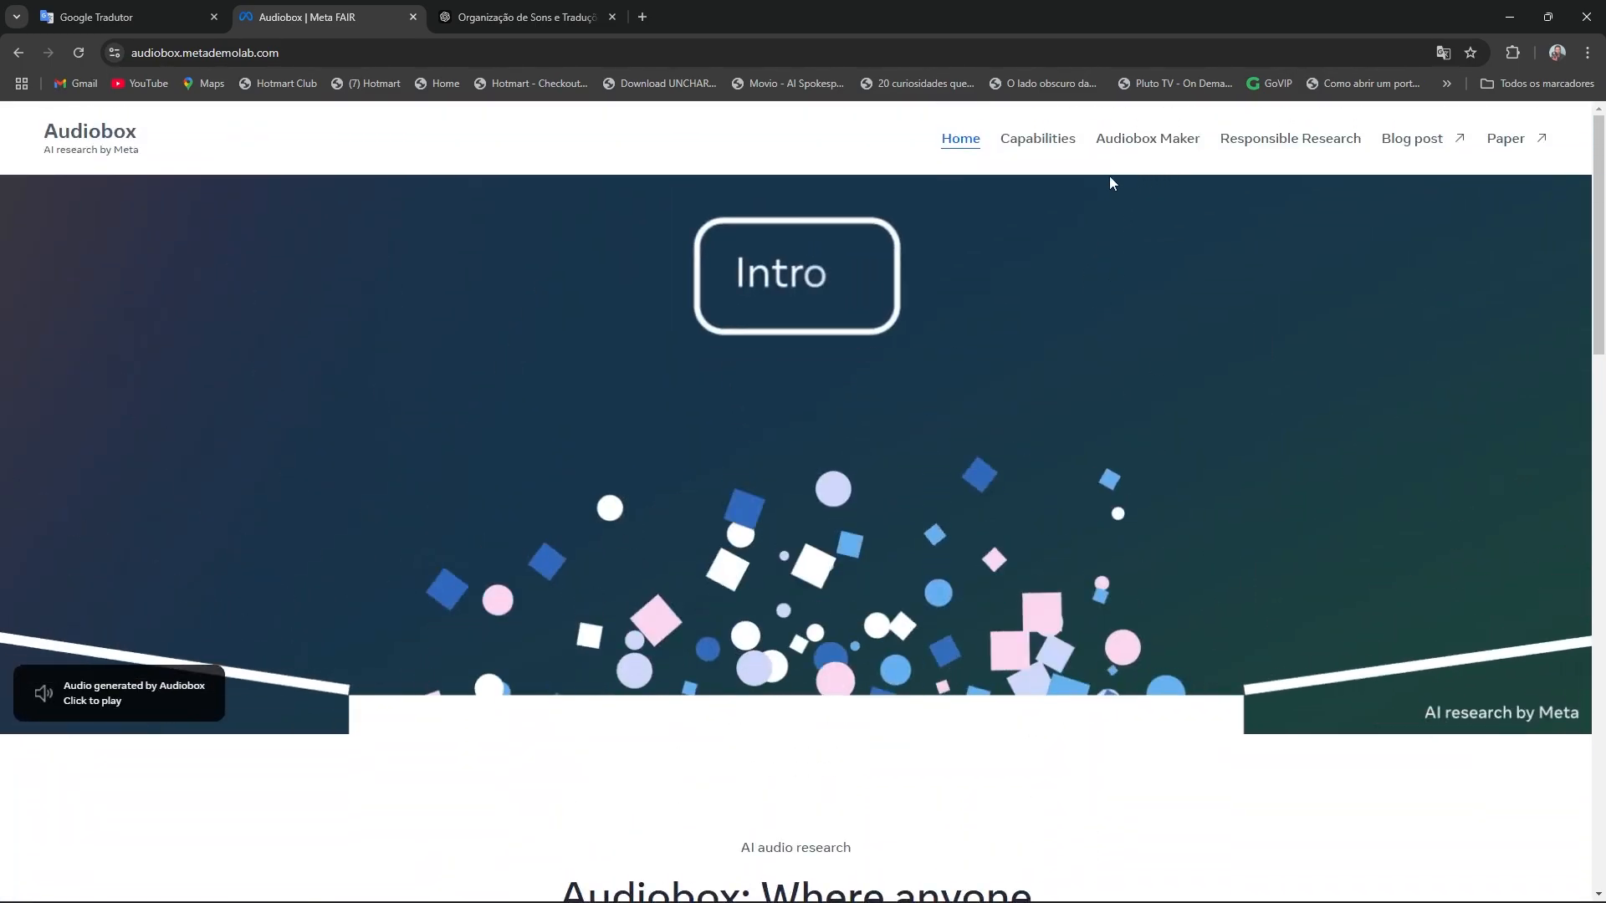
# Step: Open Audiobox's Capabilities page and select the Sound Effects feature
pyautogui.click(1041, 151)
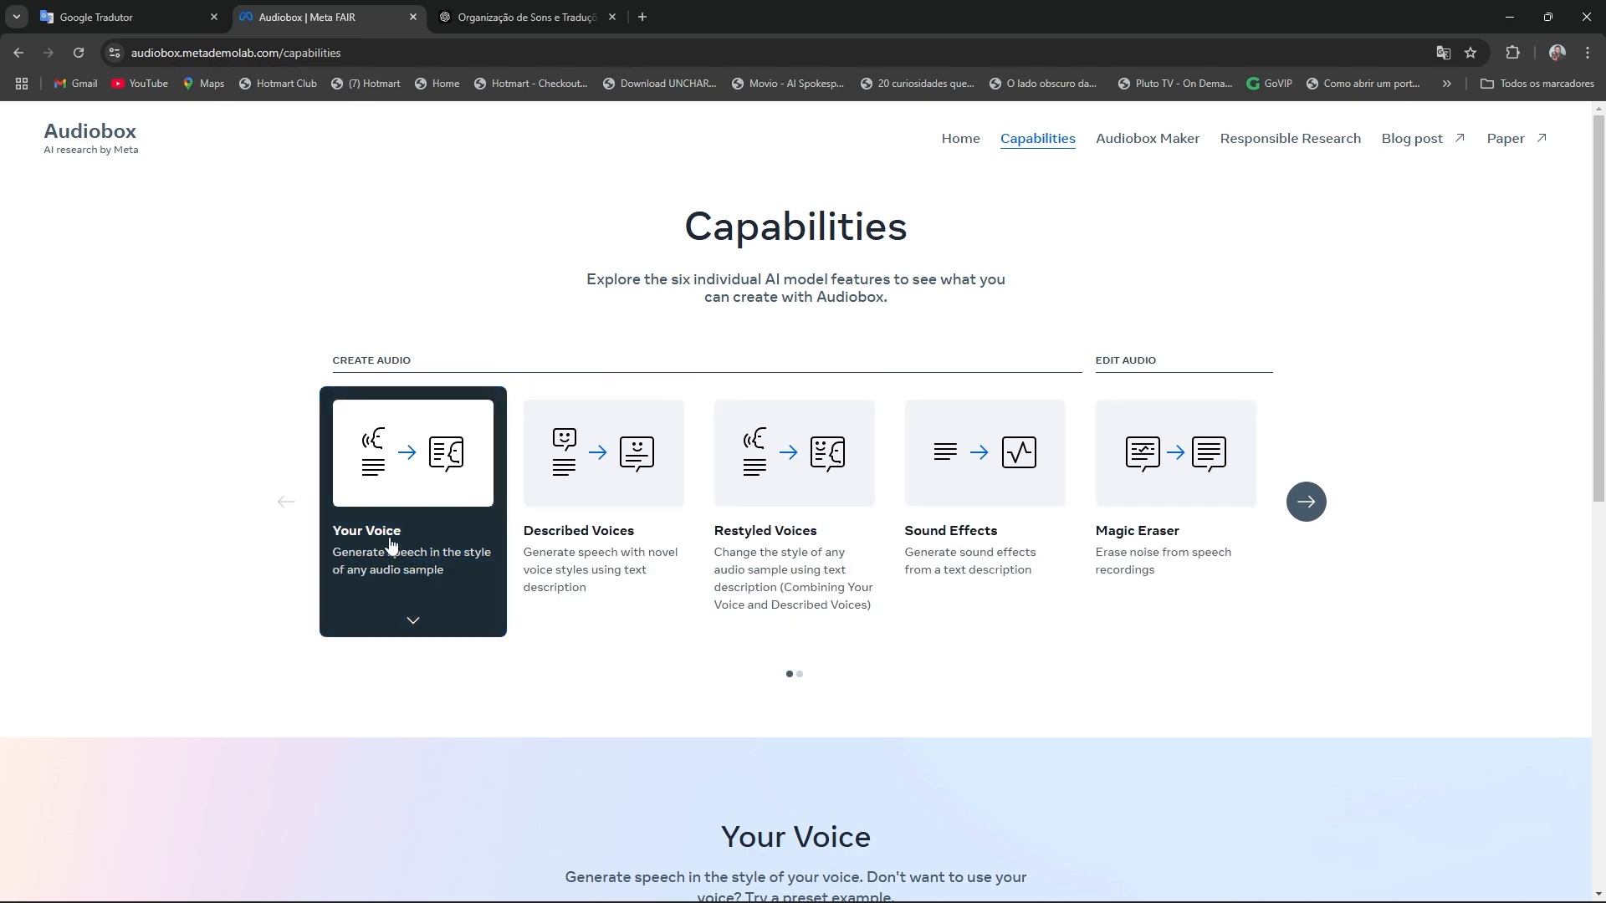
pyautogui.click(459, 538)
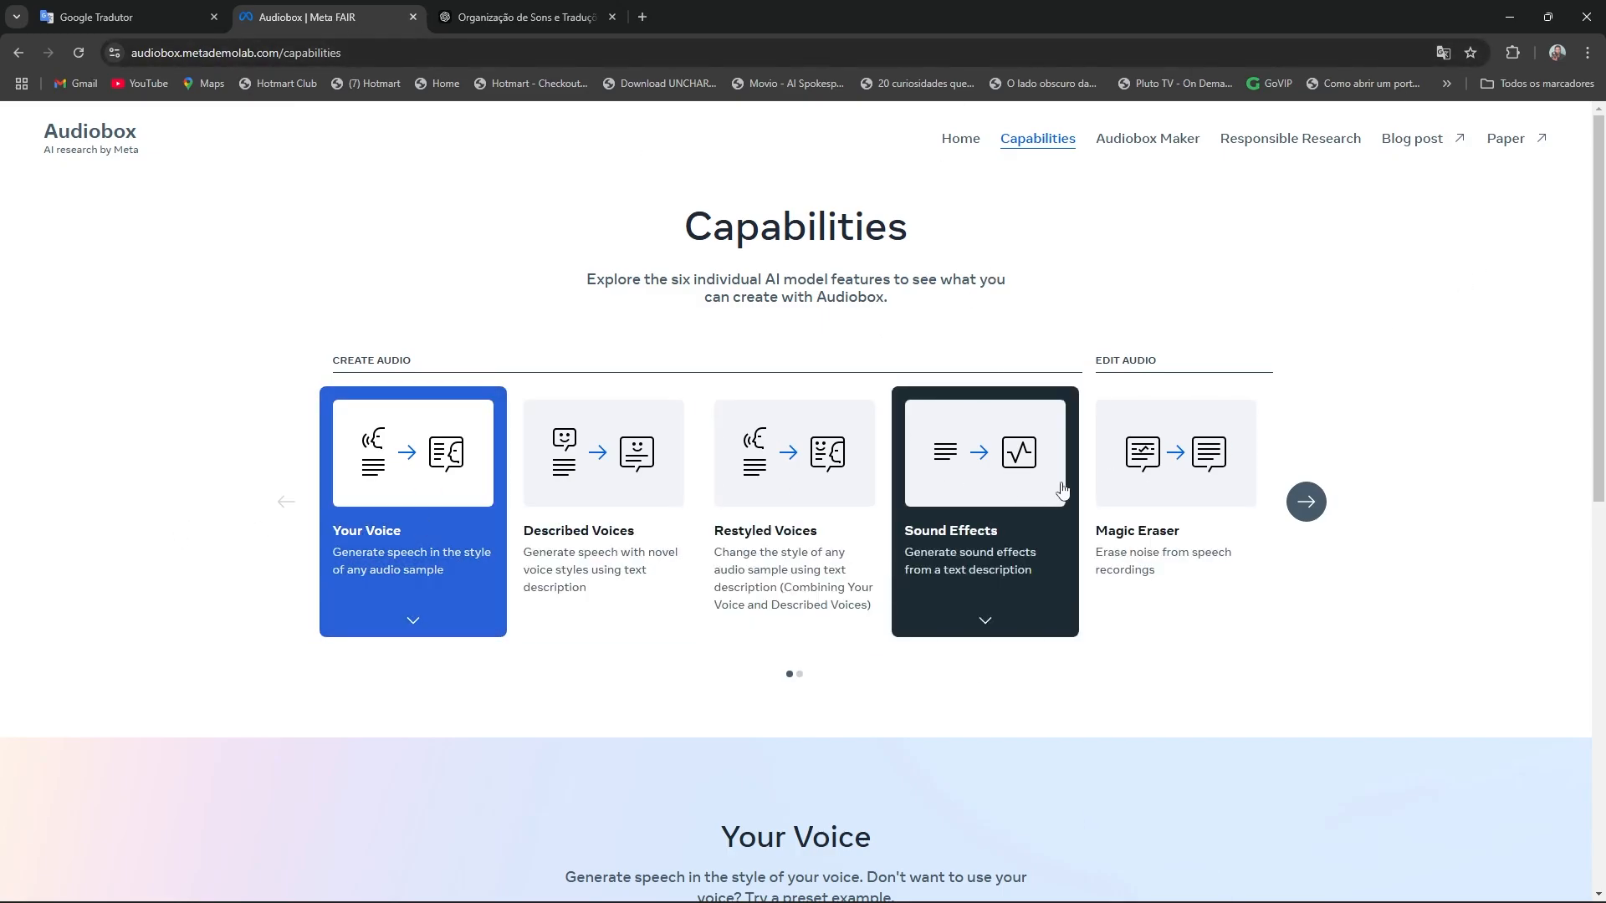
pyautogui.click(1020, 456)
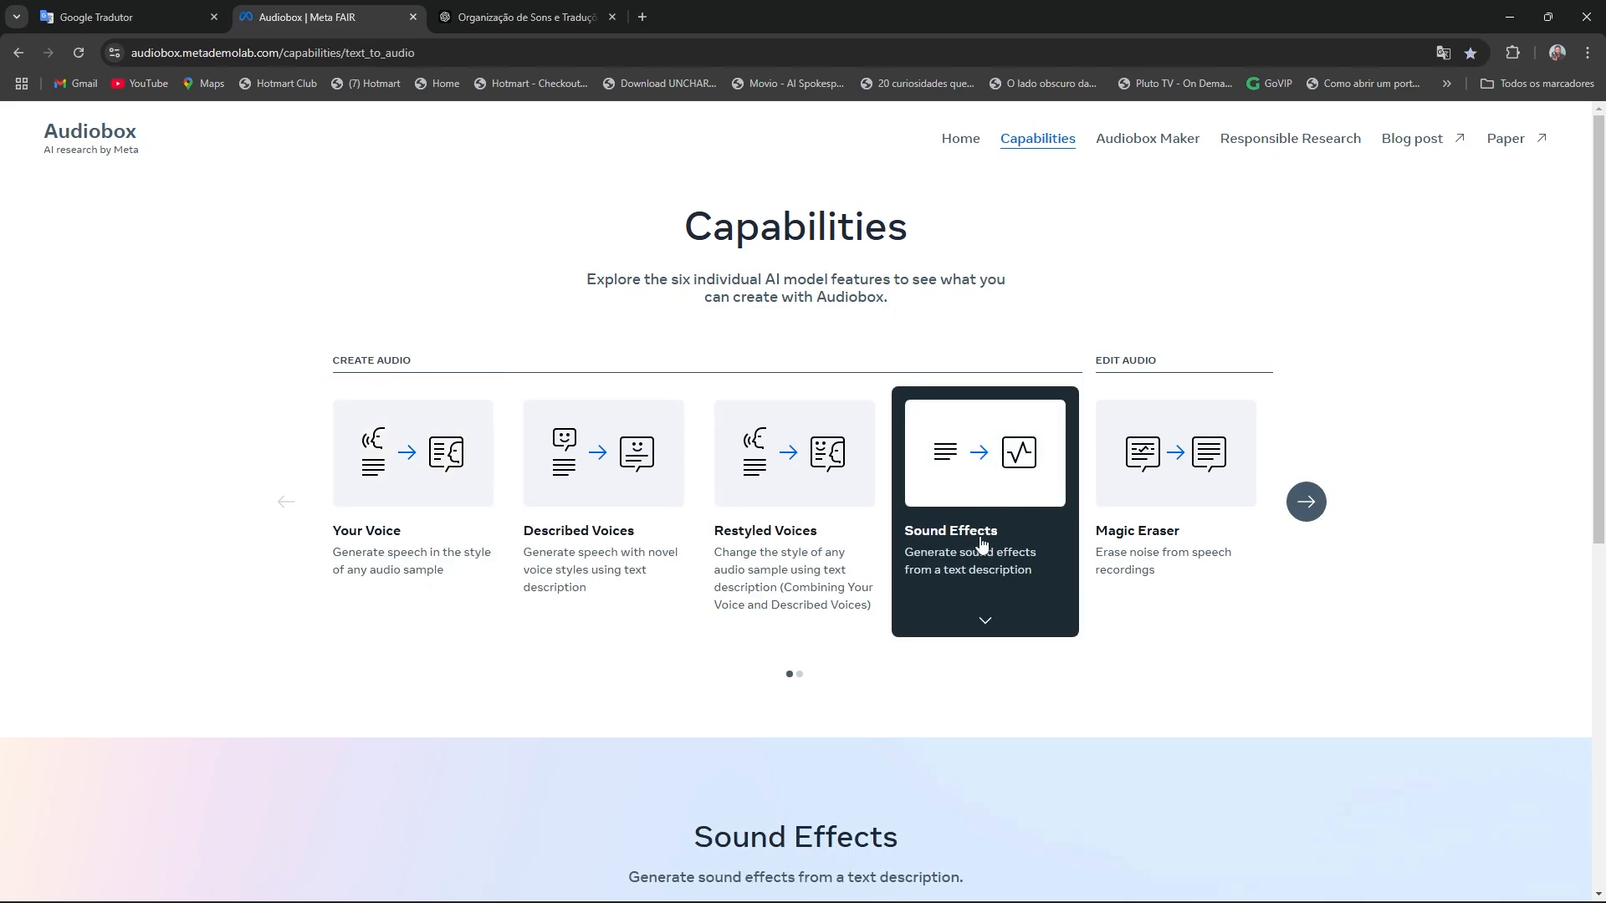
# Step: Place the cursor in the Describe A Sound Effect text field of the Sound Effects form
pyautogui.scroll(-1, 982, 549)
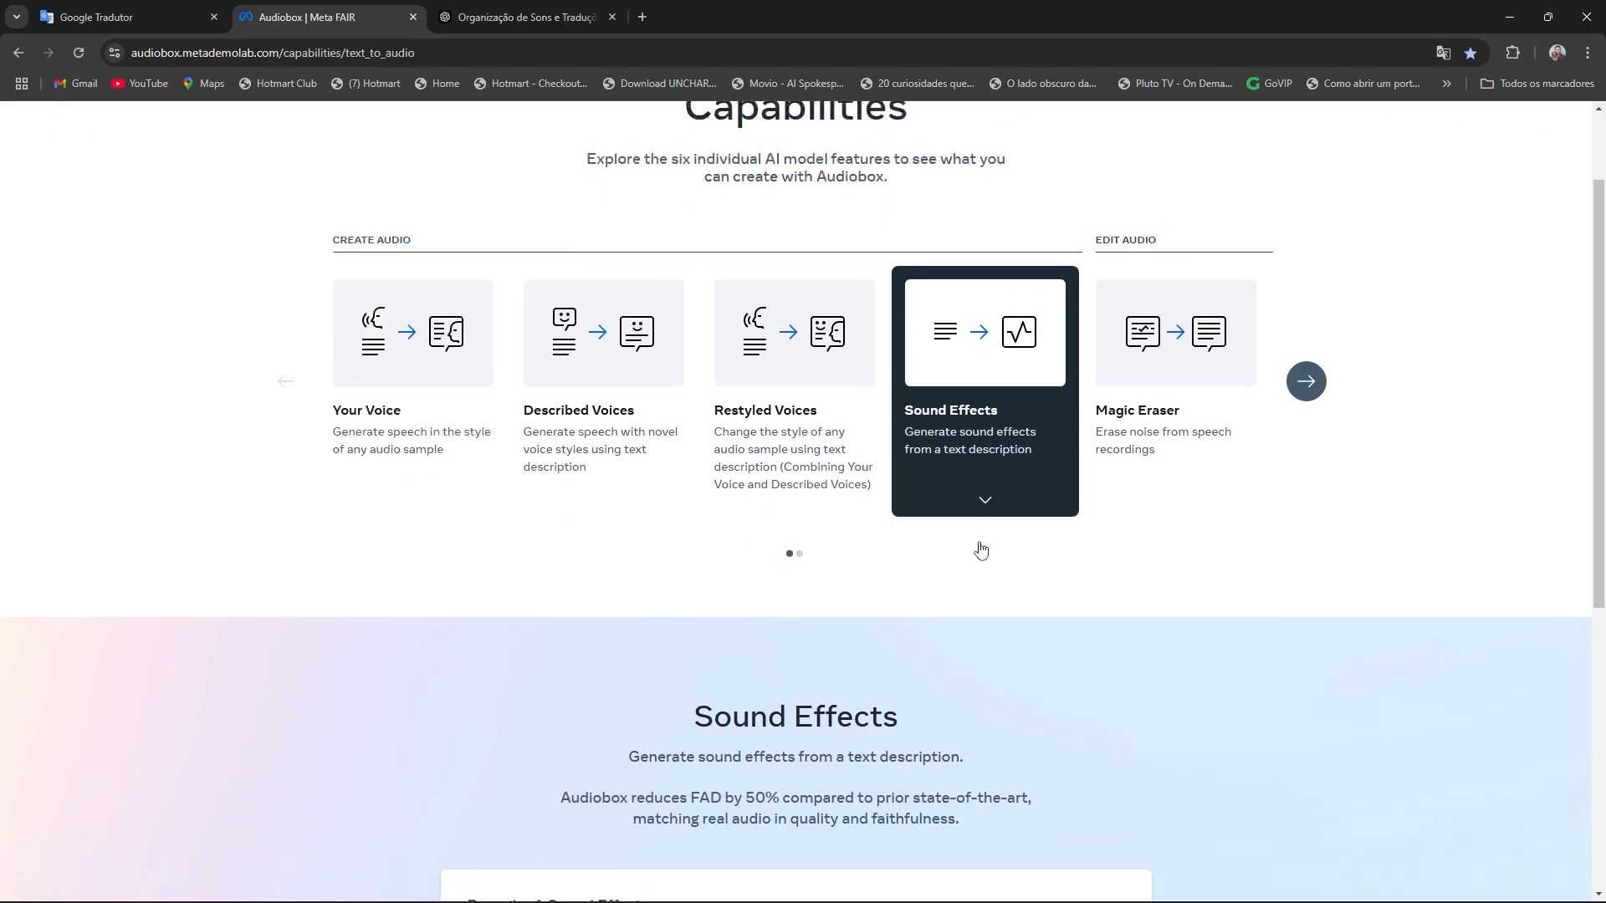
pyautogui.scroll(-6, 982, 548)
pyautogui.scroll(7, 1001, 509)
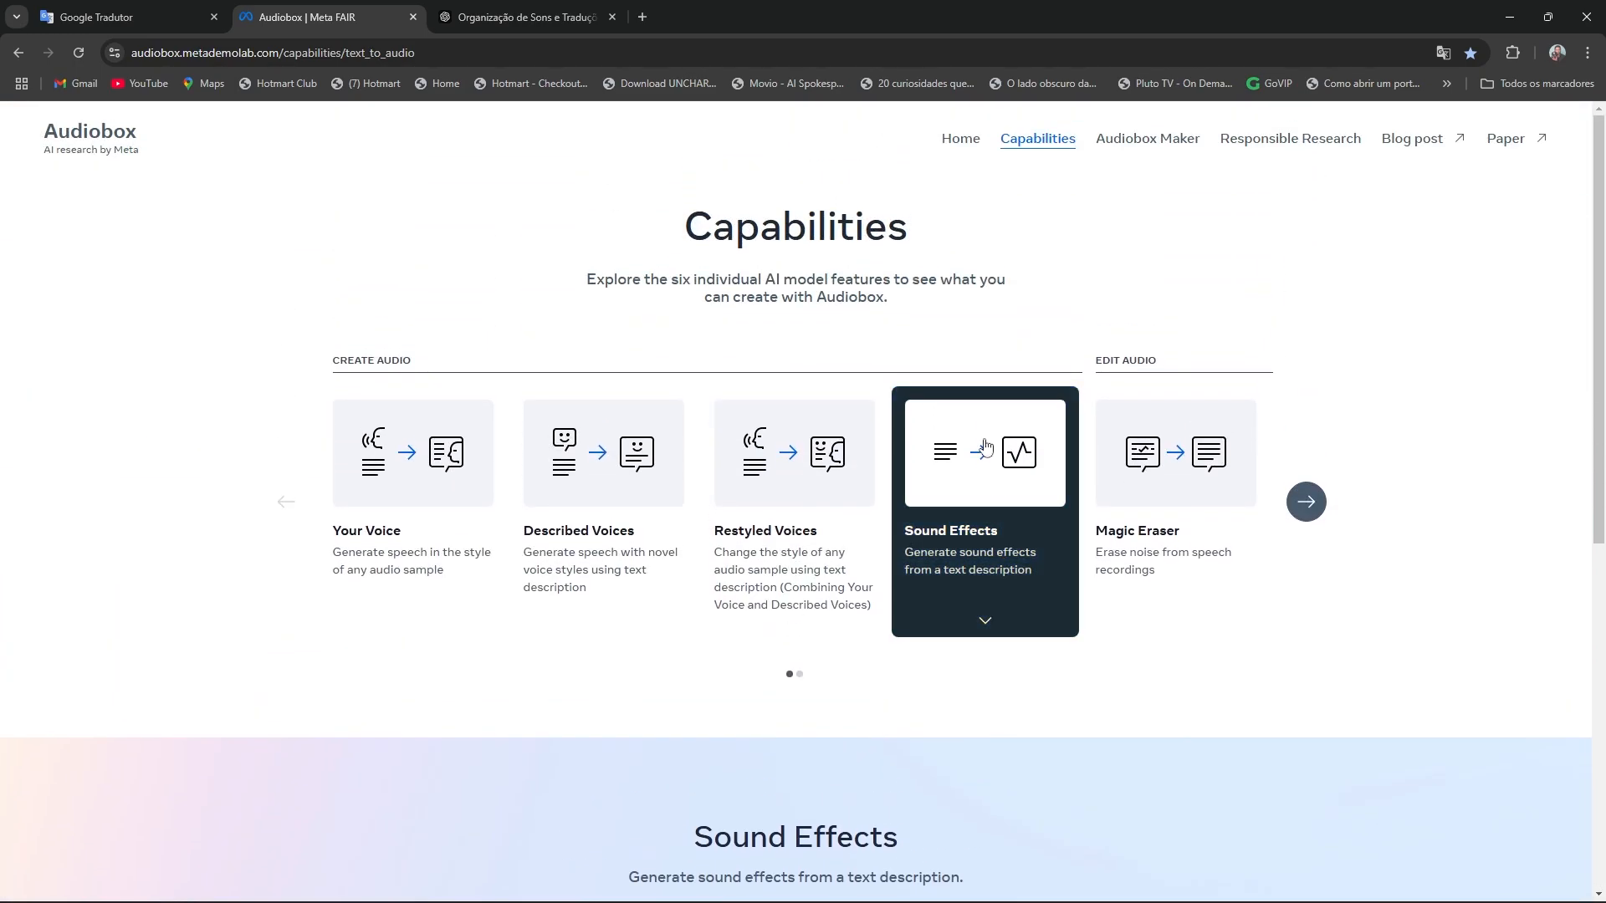
pyautogui.scroll(-5, 989, 449)
pyautogui.scroll(-2, 1031, 418)
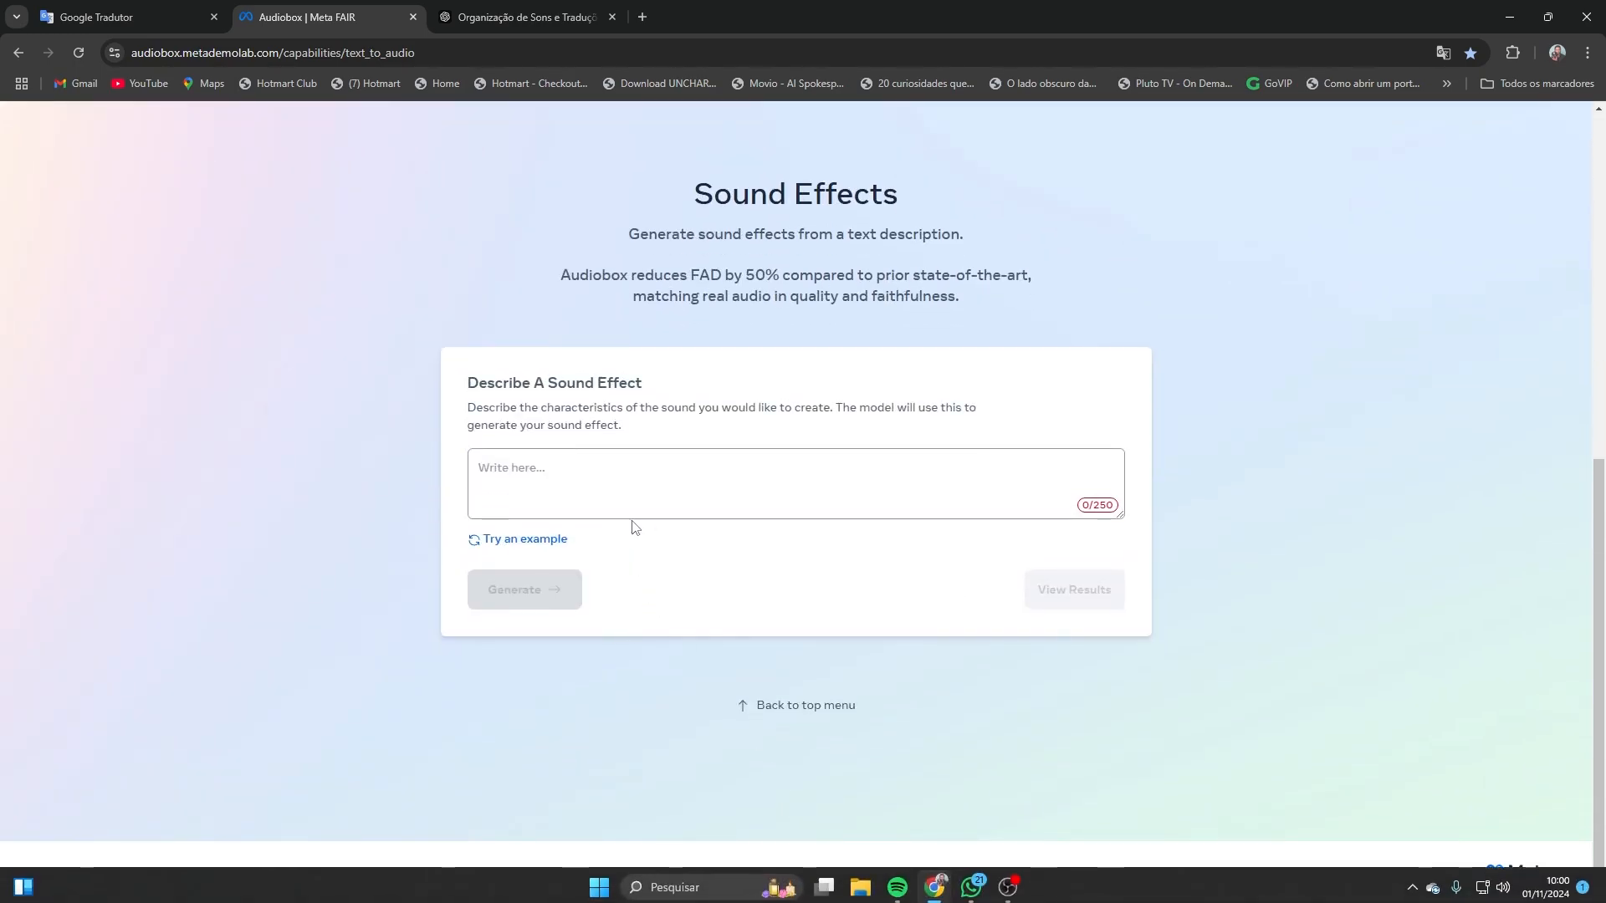
pyautogui.click(594, 482)
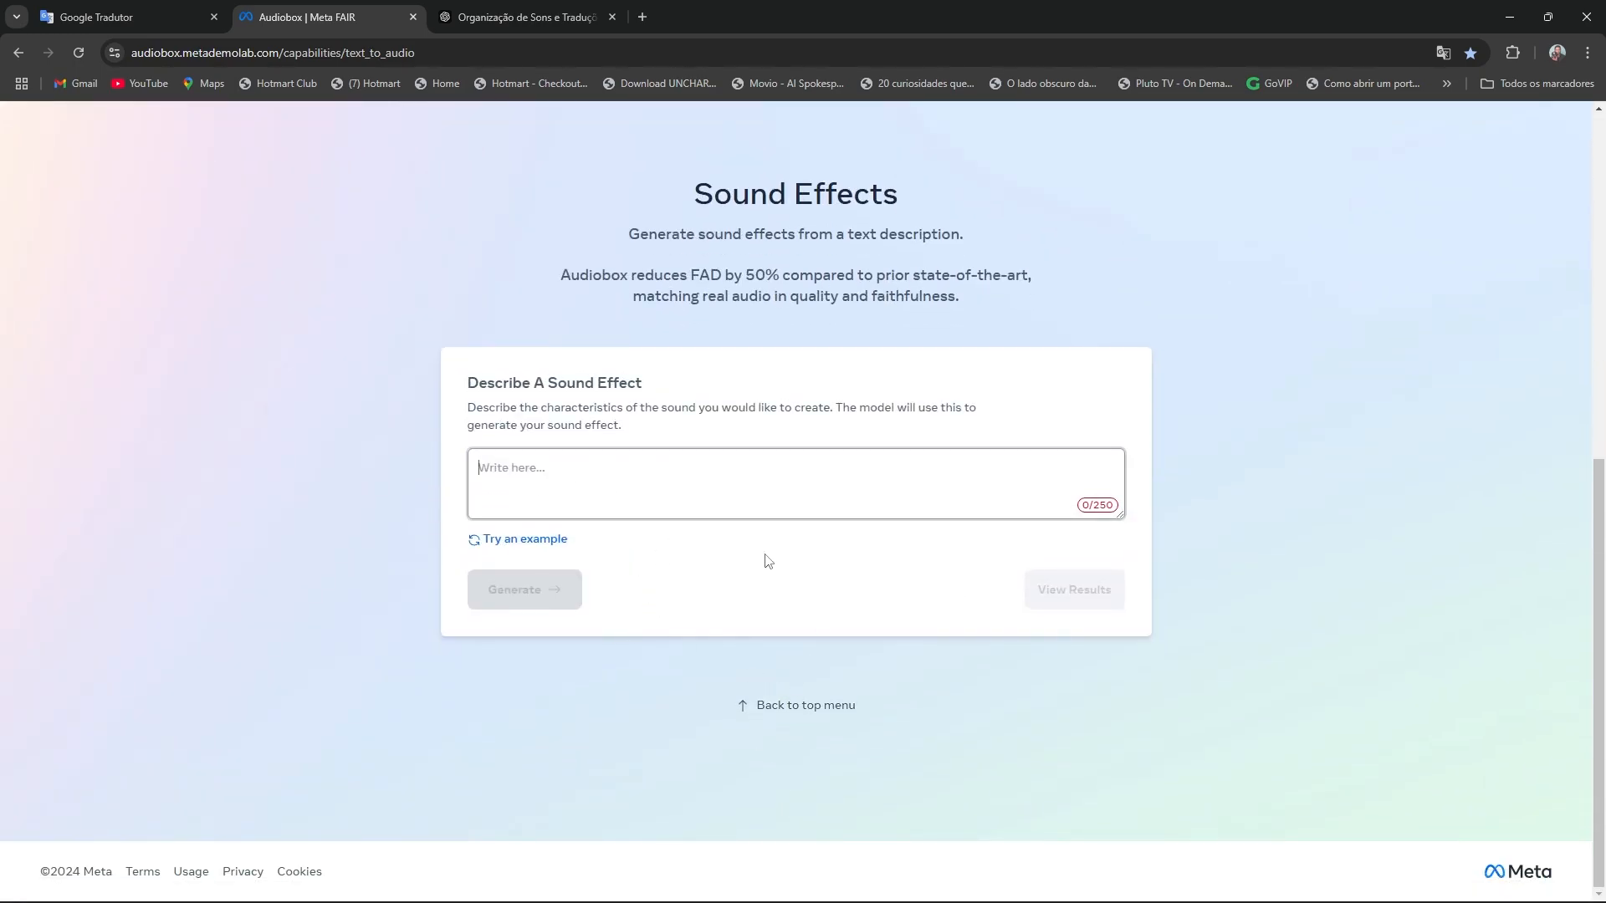
# Step: Copy the translation "Train moving on the track" from the ChatGPT table and generate a sound effect from it in Audiobox
pyautogui.click(535, 17)
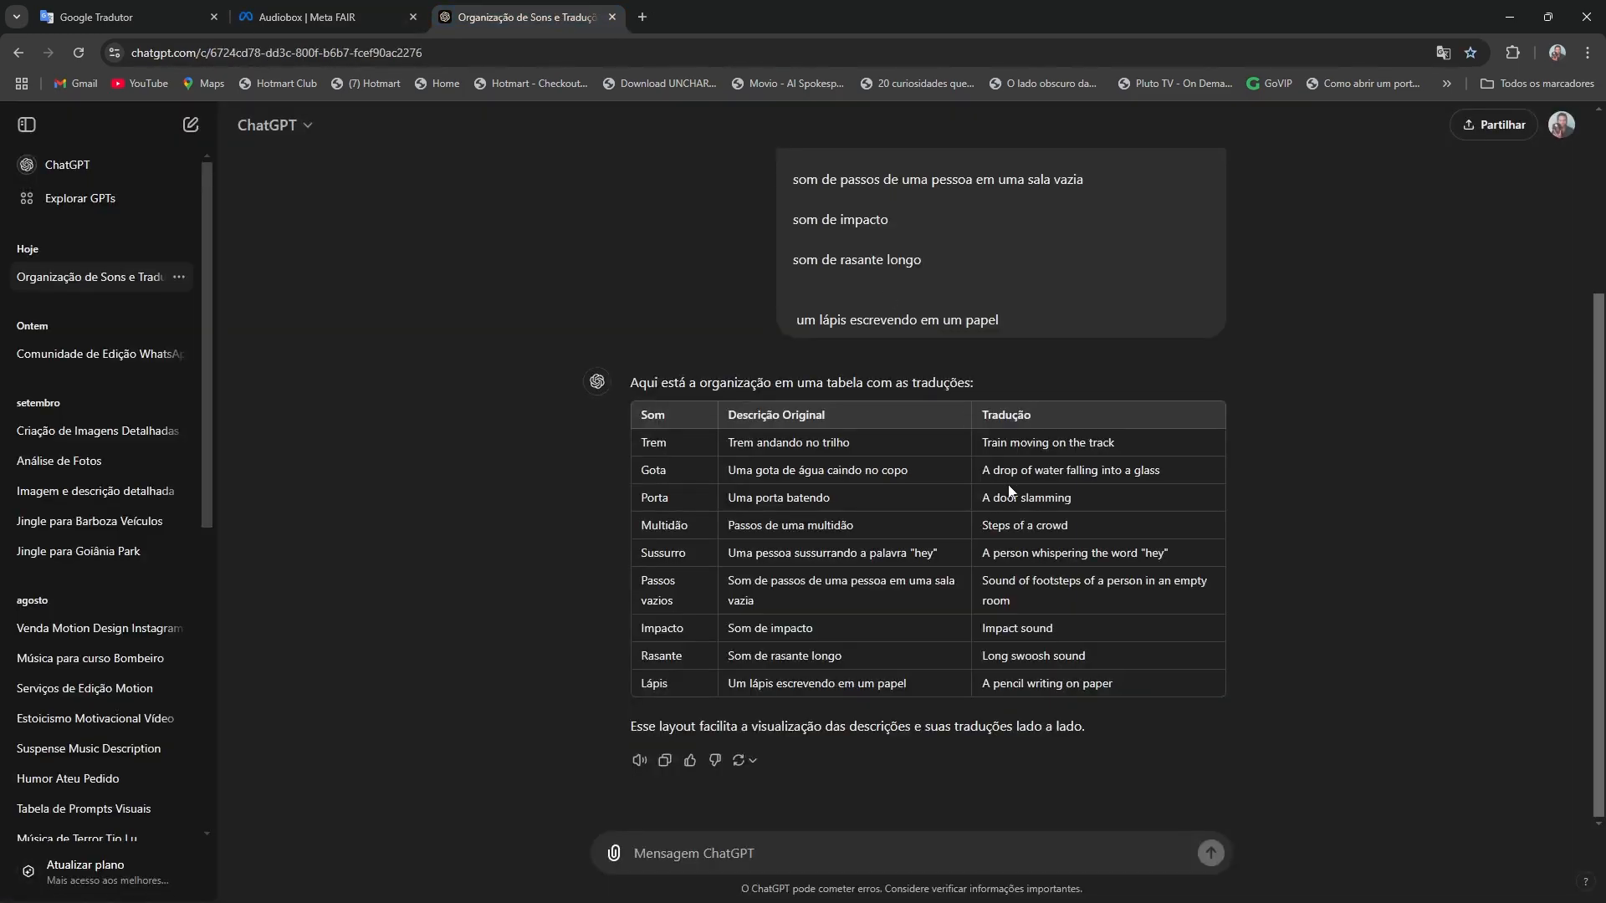
pyautogui.moveTo(985, 444); pyautogui.dragTo(1129, 449)
pyautogui.hotkey('ctrl', 'c')
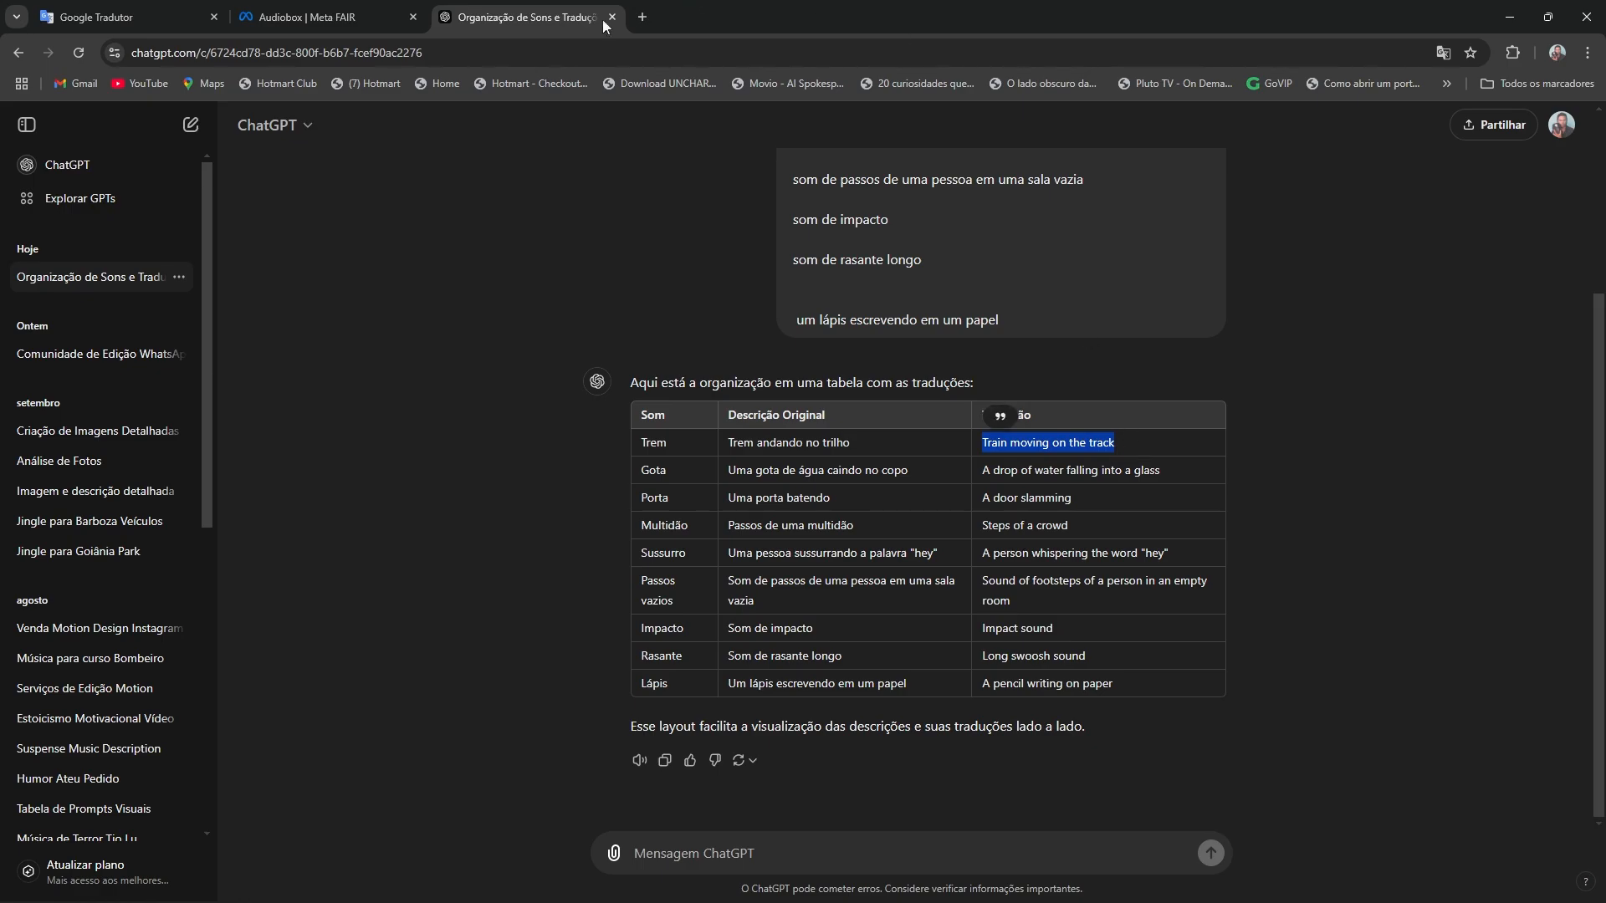
pyautogui.click(334, 16)
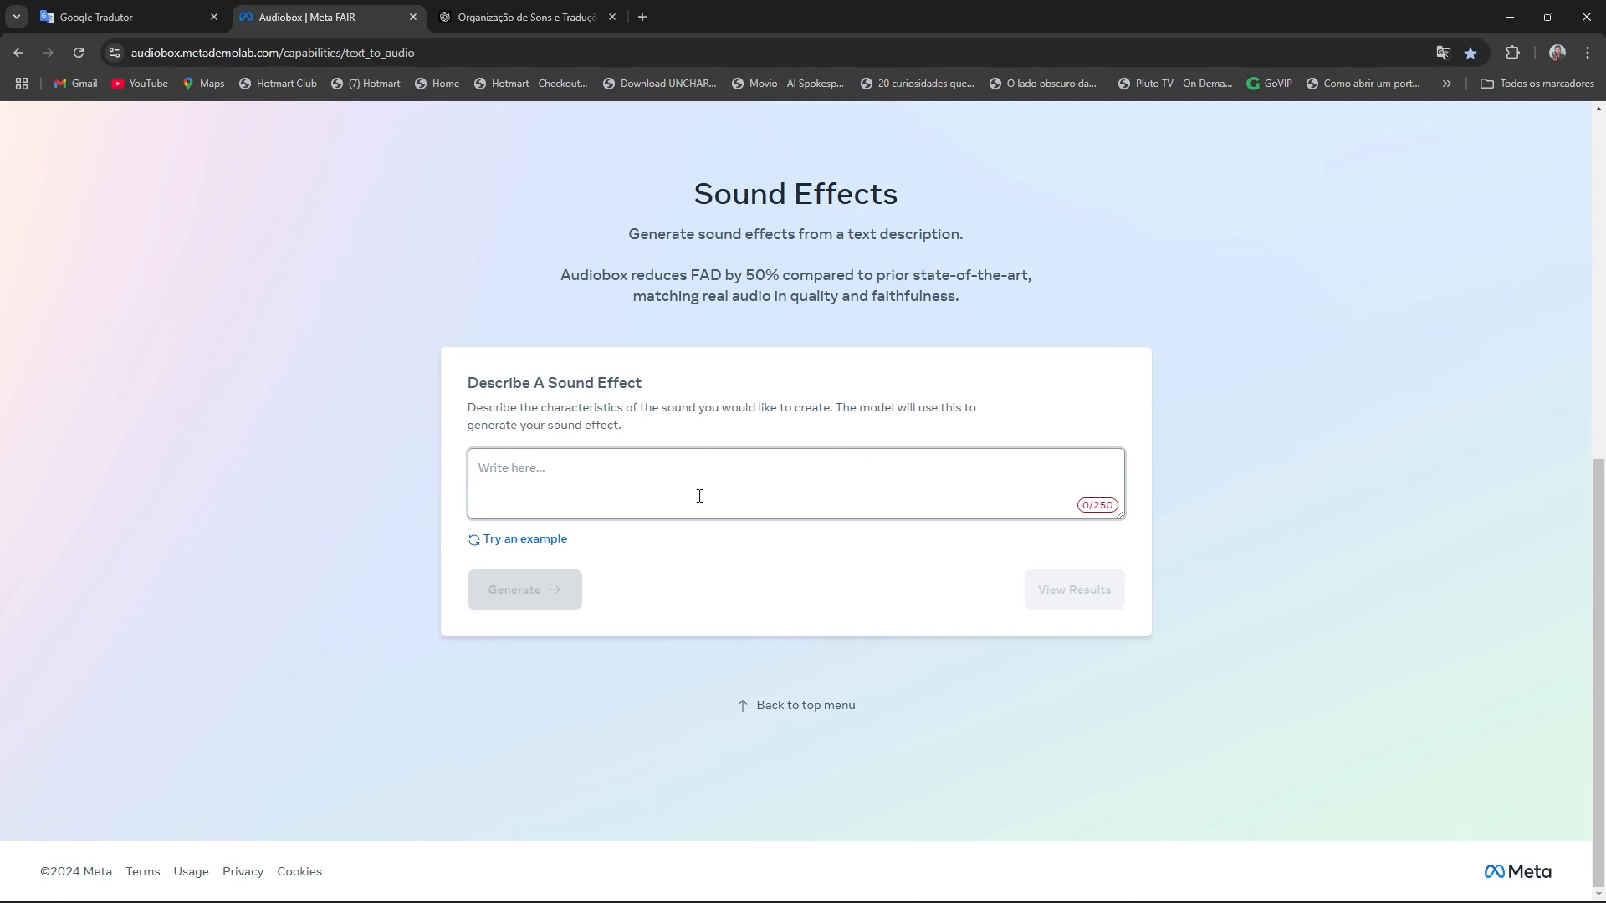
pyautogui.hotkey('ctrl', 'v')
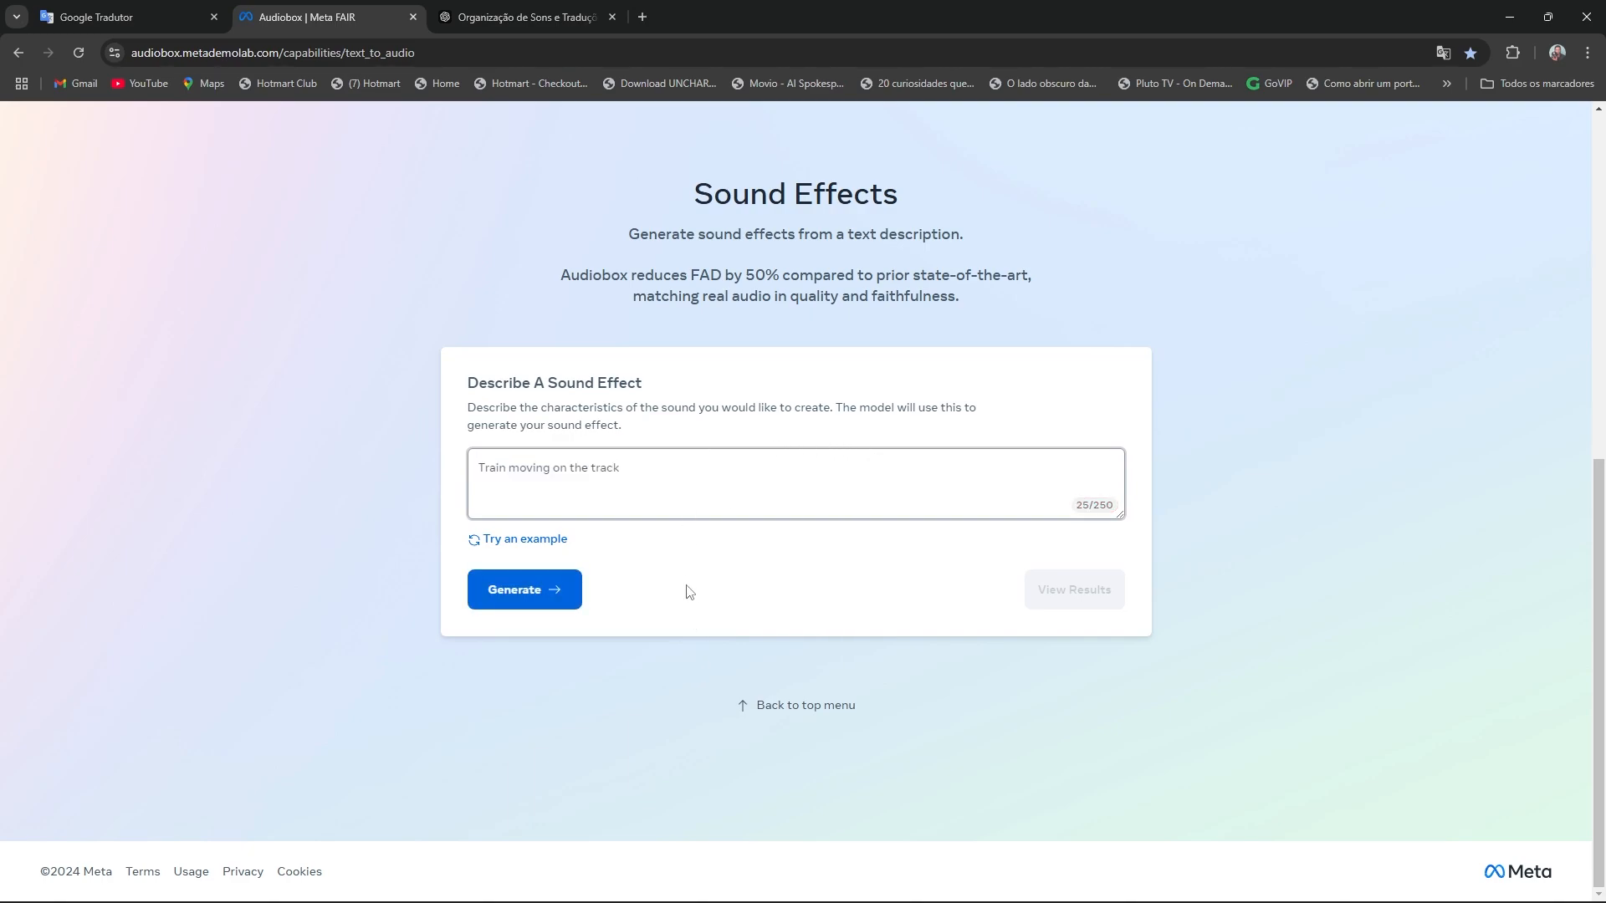
pyautogui.click(512, 606)
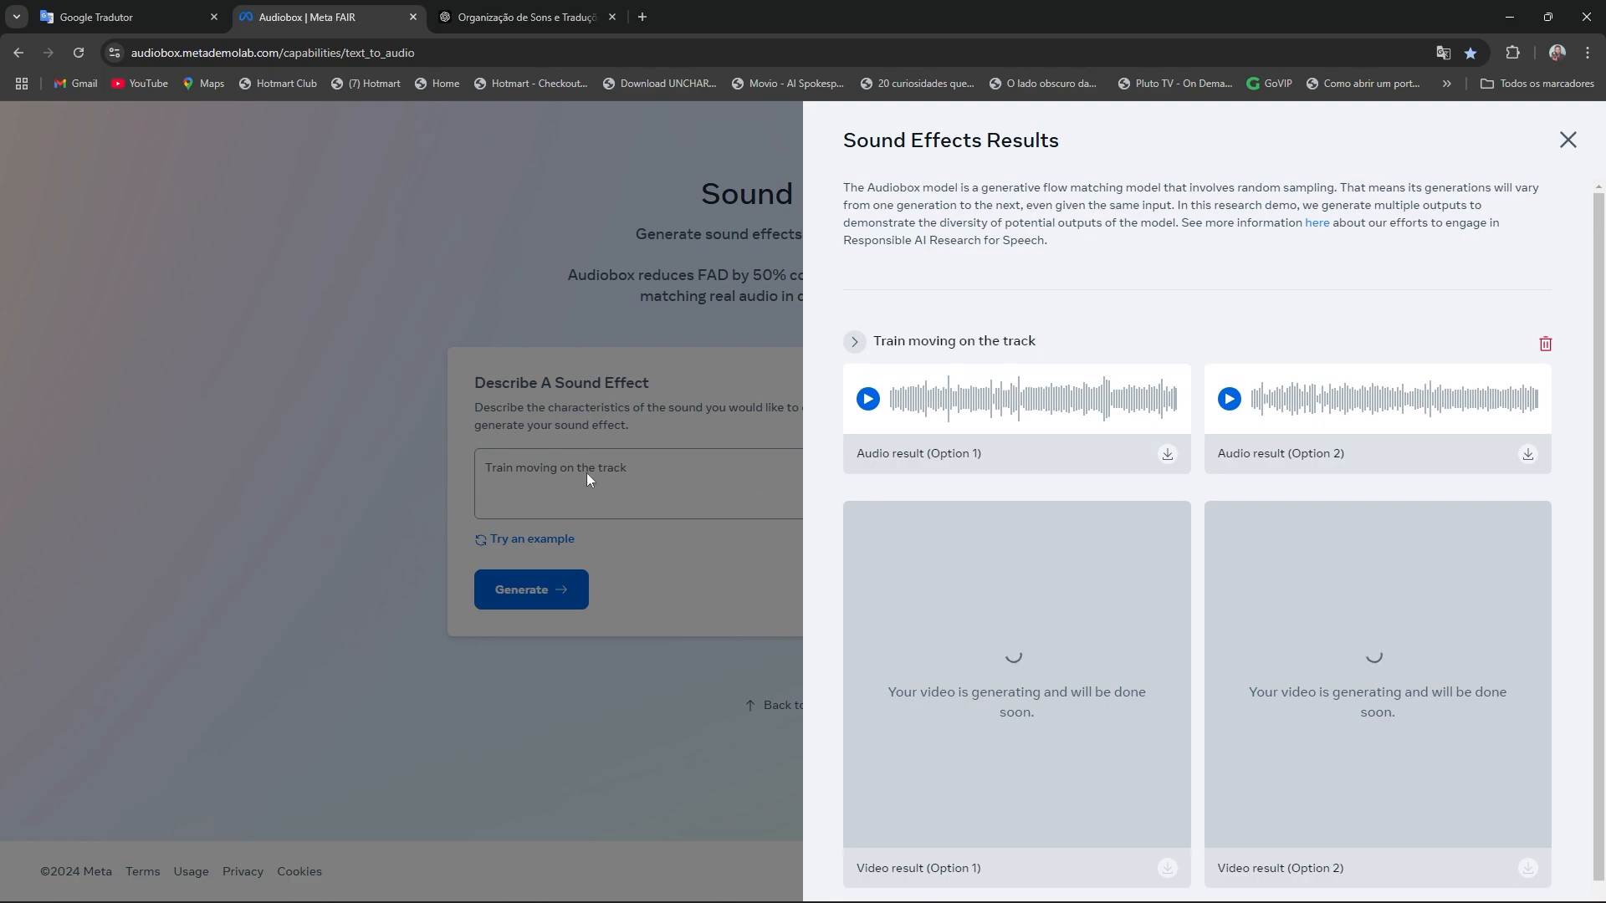
# Step: Play both train audio results, rating Option 1 positively and Option 2 negatively
pyautogui.click(870, 400)
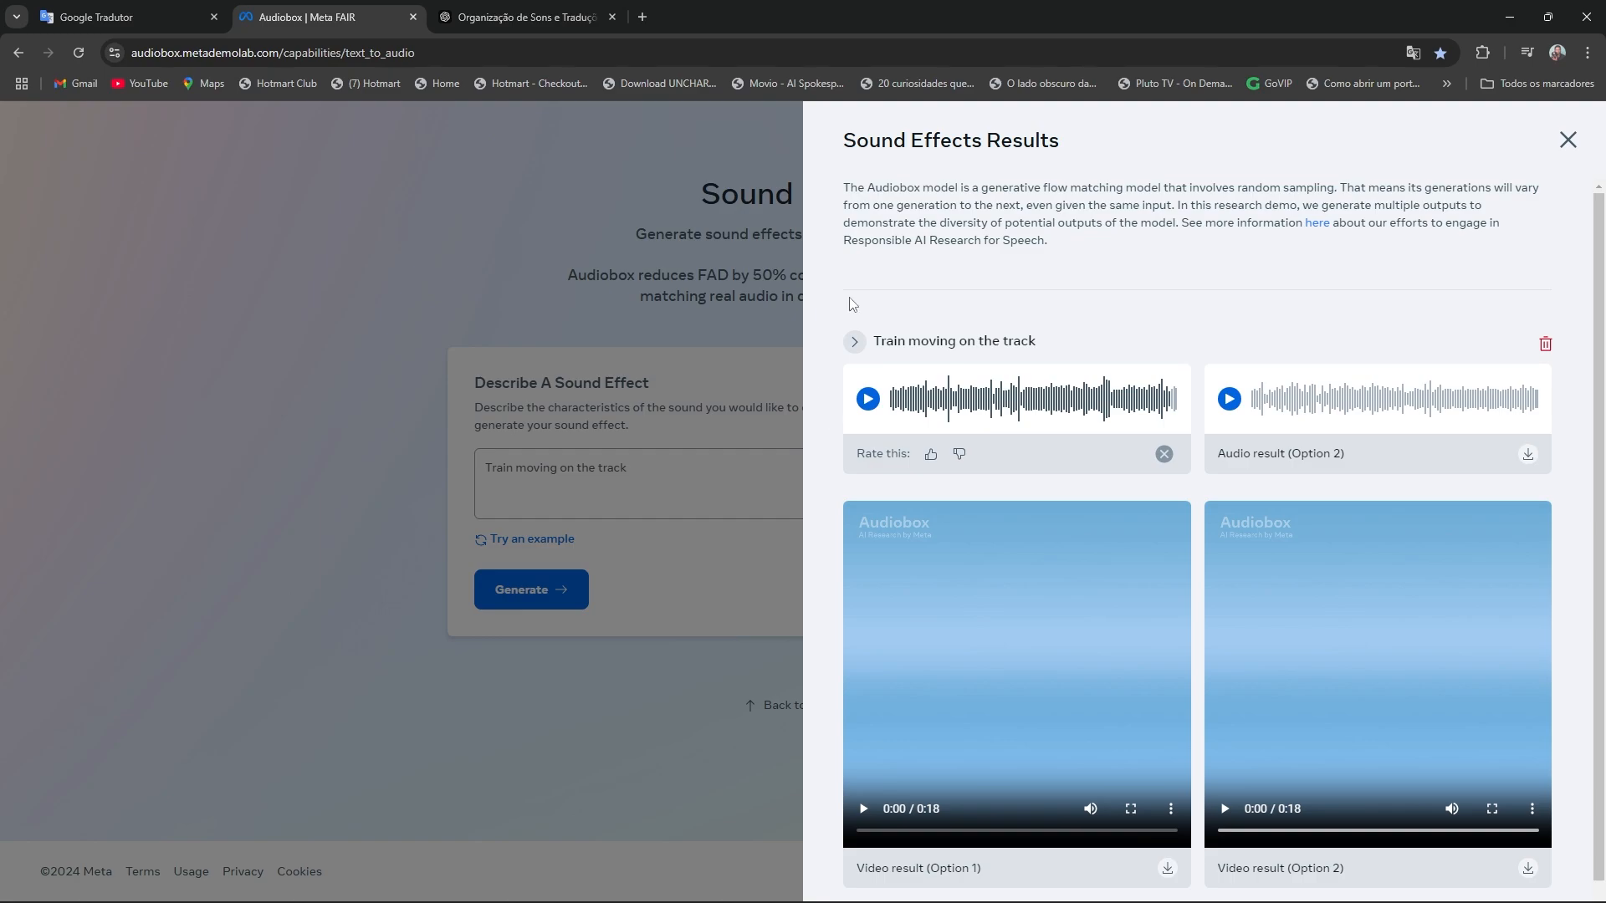
pyautogui.click(931, 454)
pyautogui.click(1231, 405)
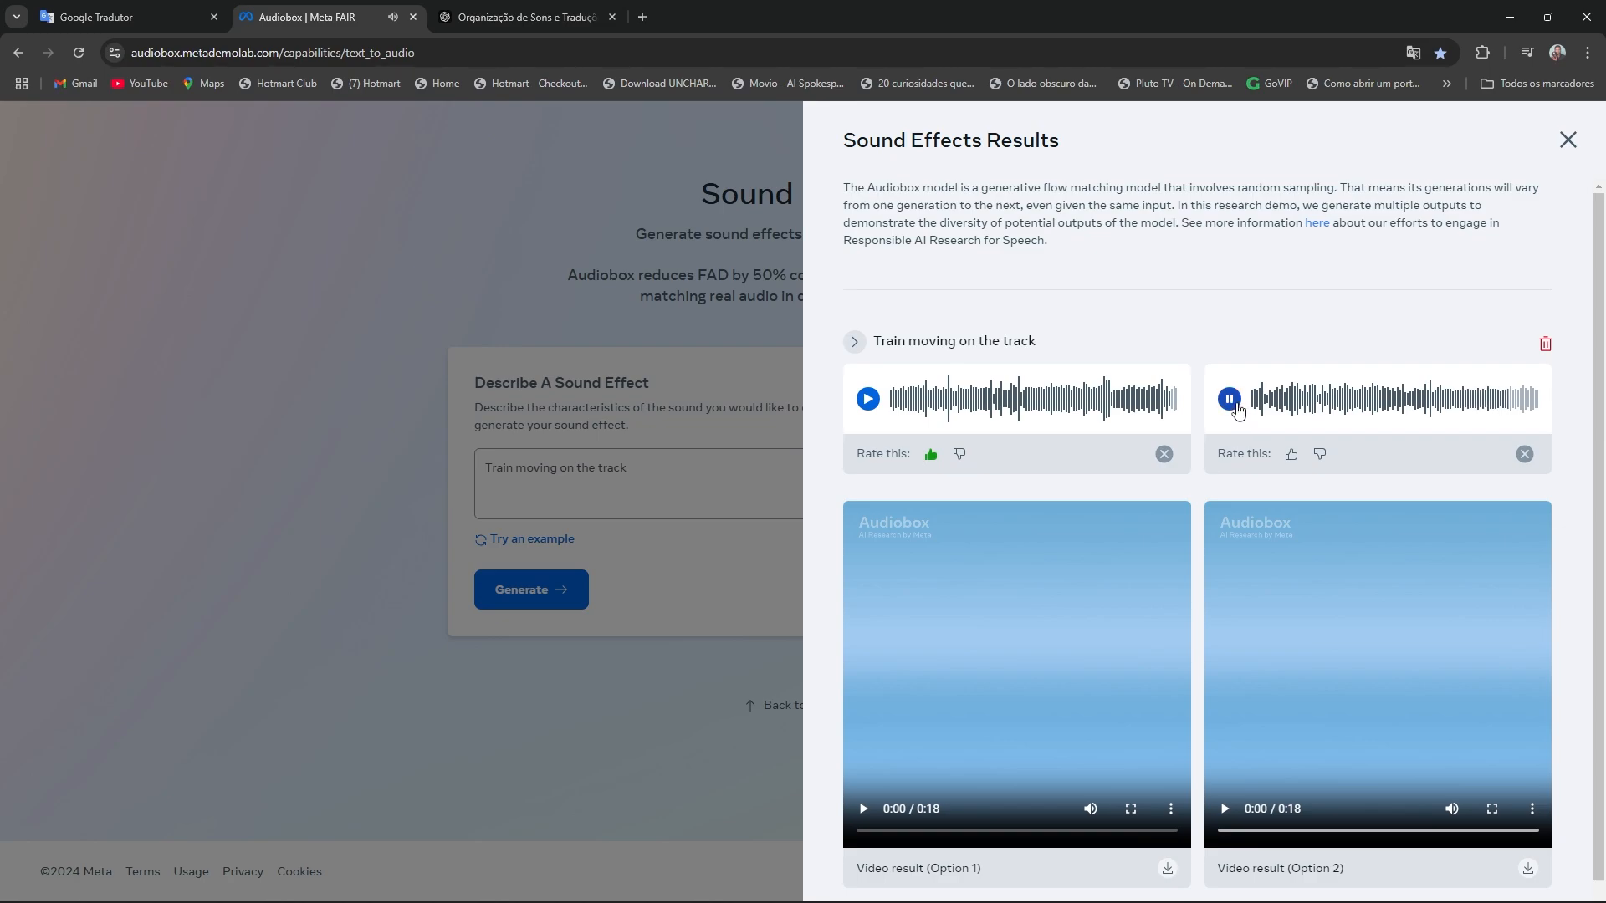
pyautogui.click(1238, 410)
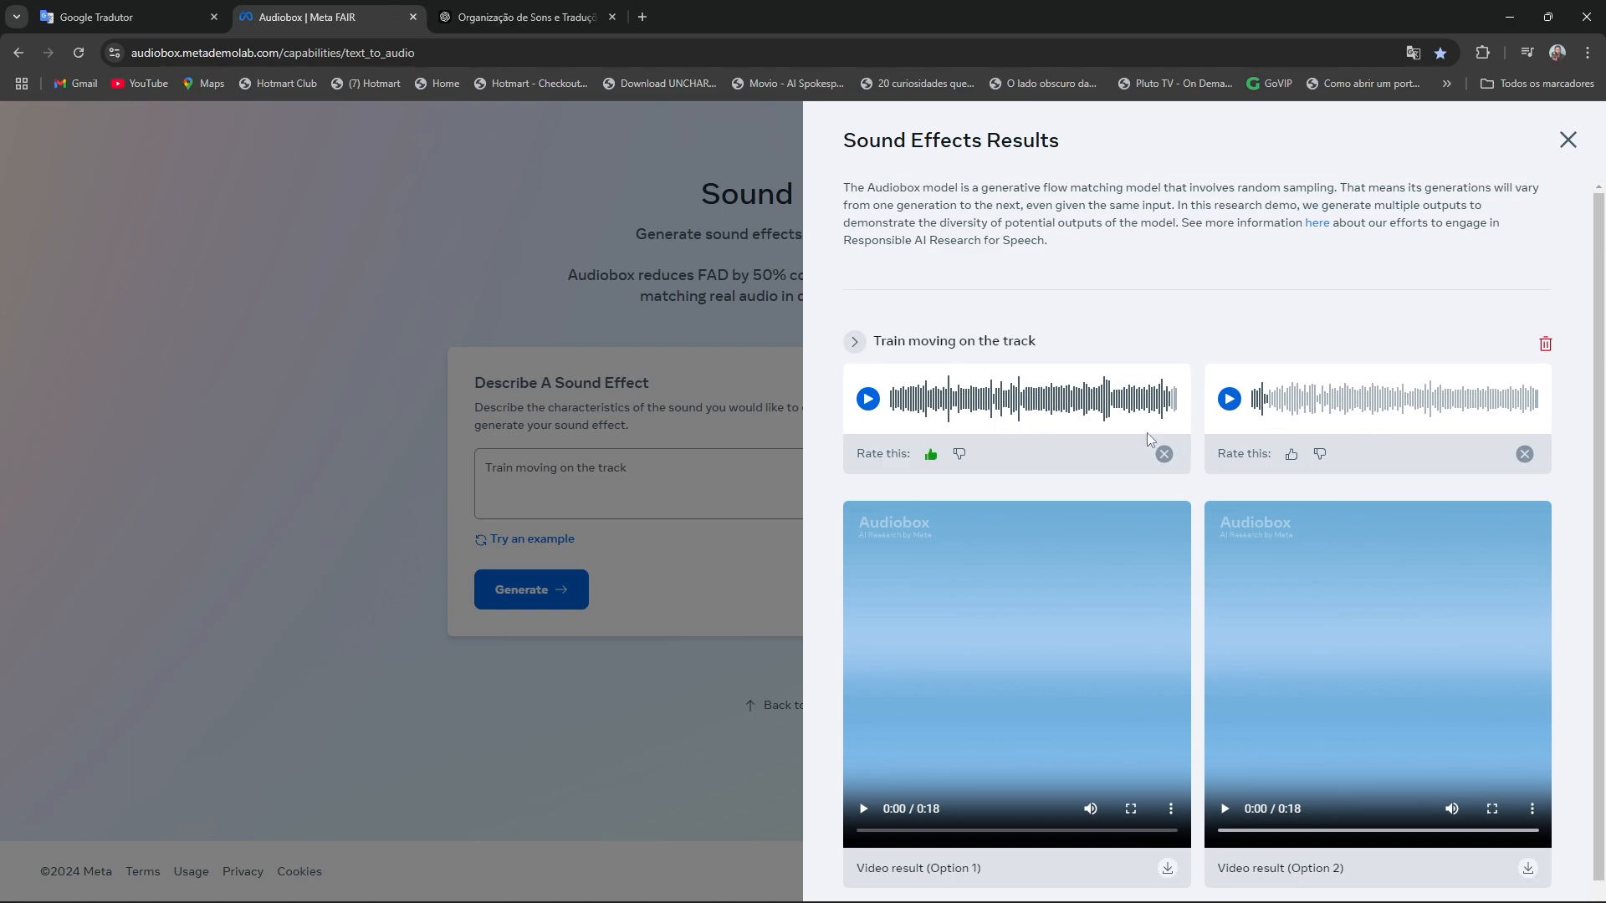
pyautogui.click(1320, 453)
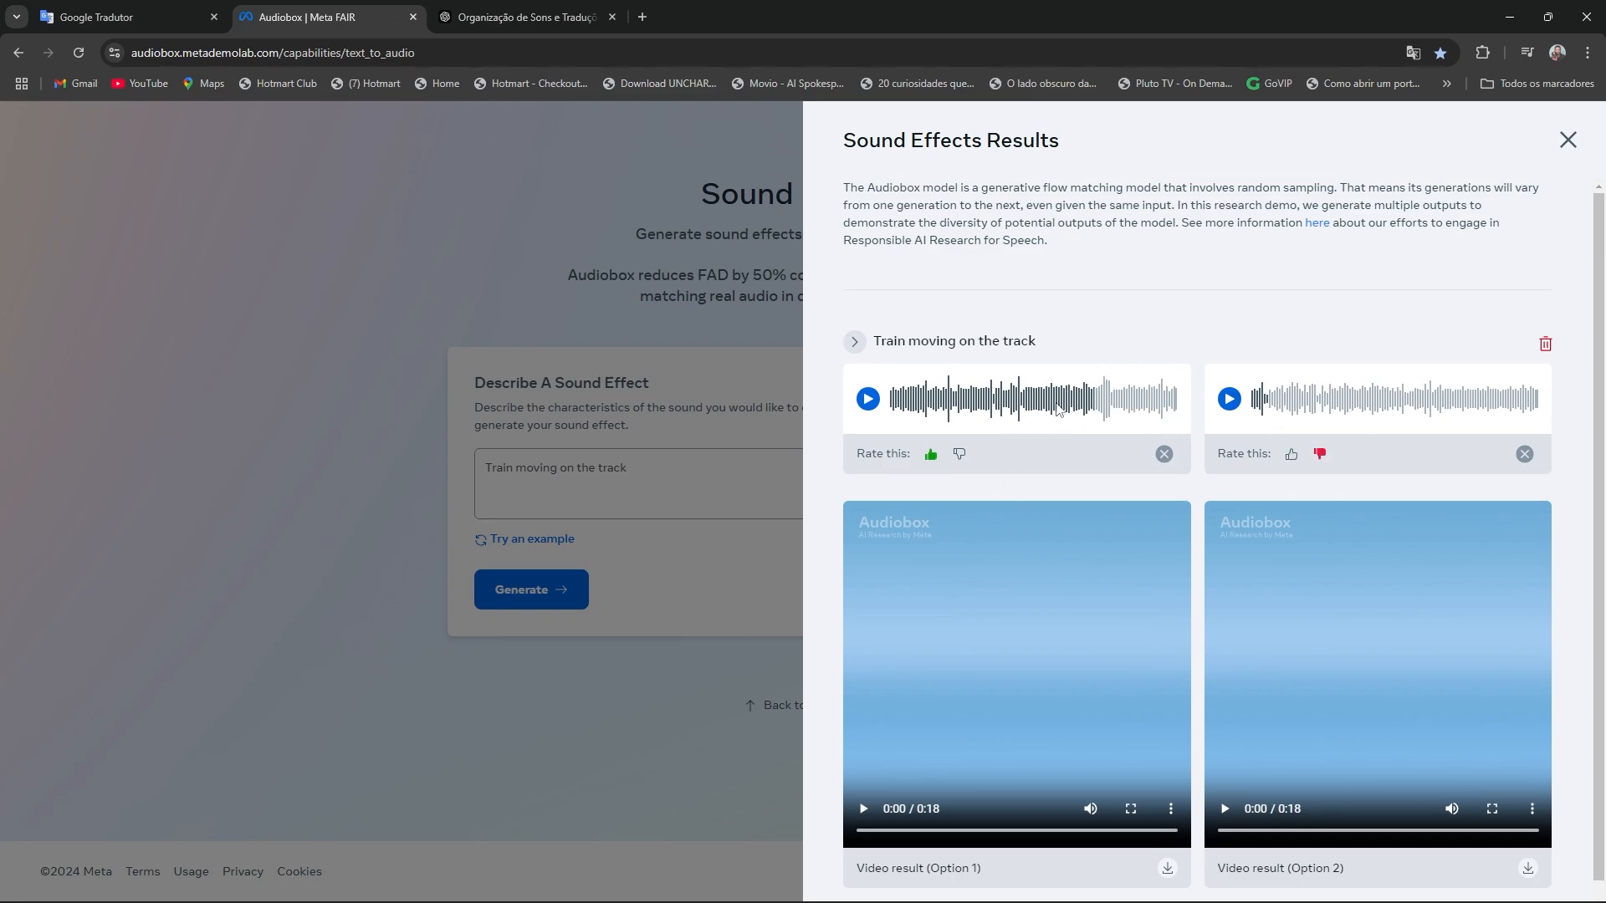
pyautogui.scroll(-2, 1050, 363)
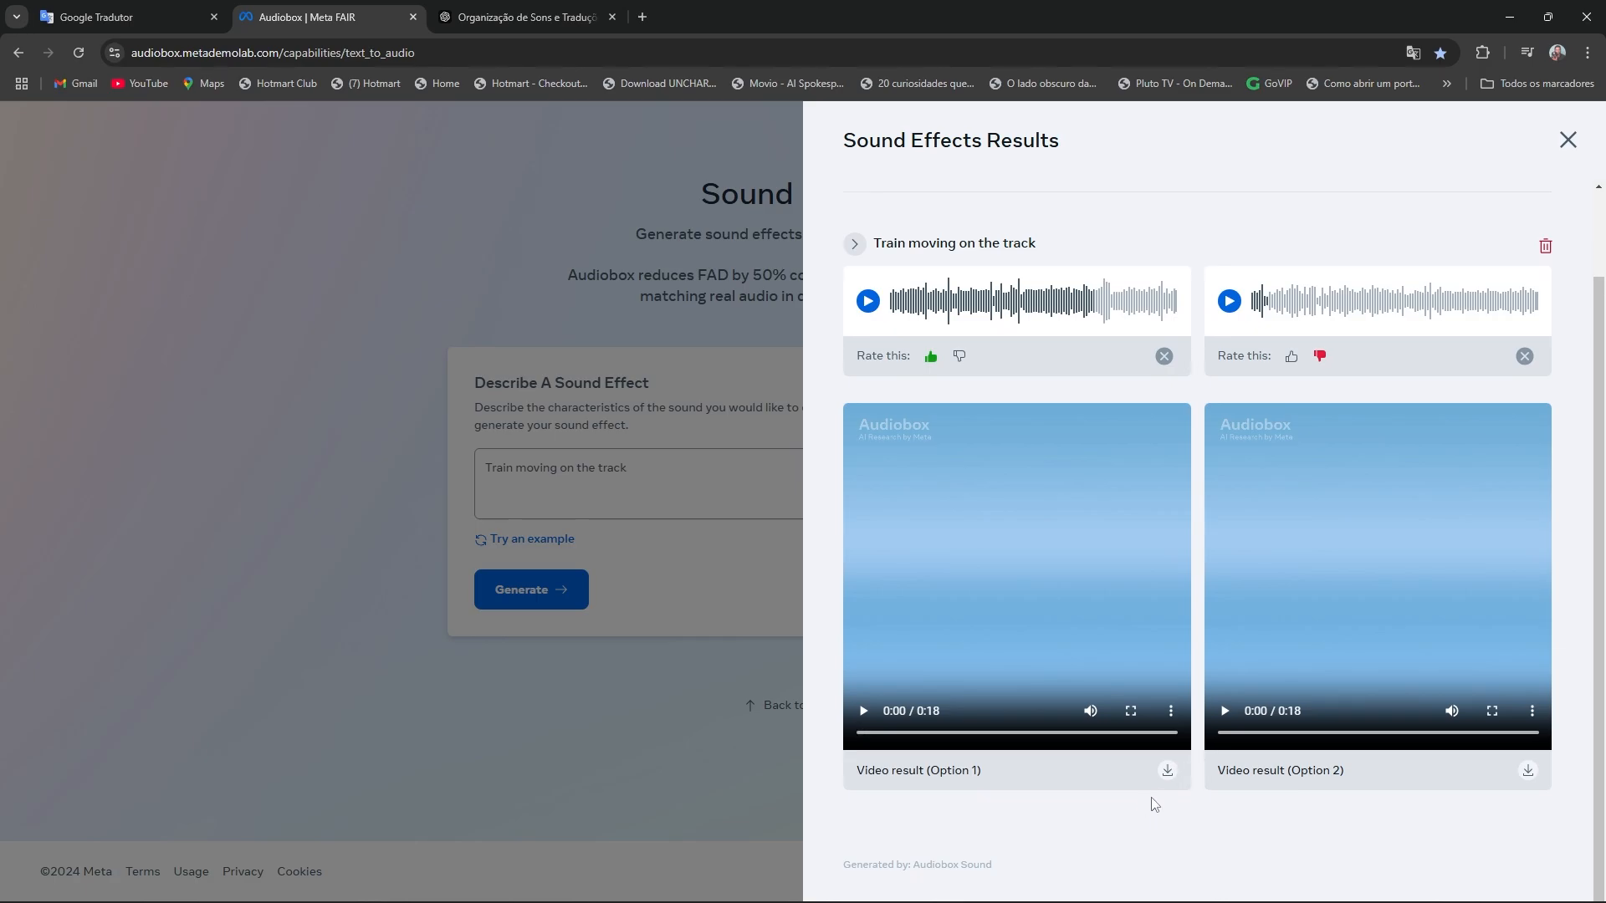
pyautogui.click(1168, 771)
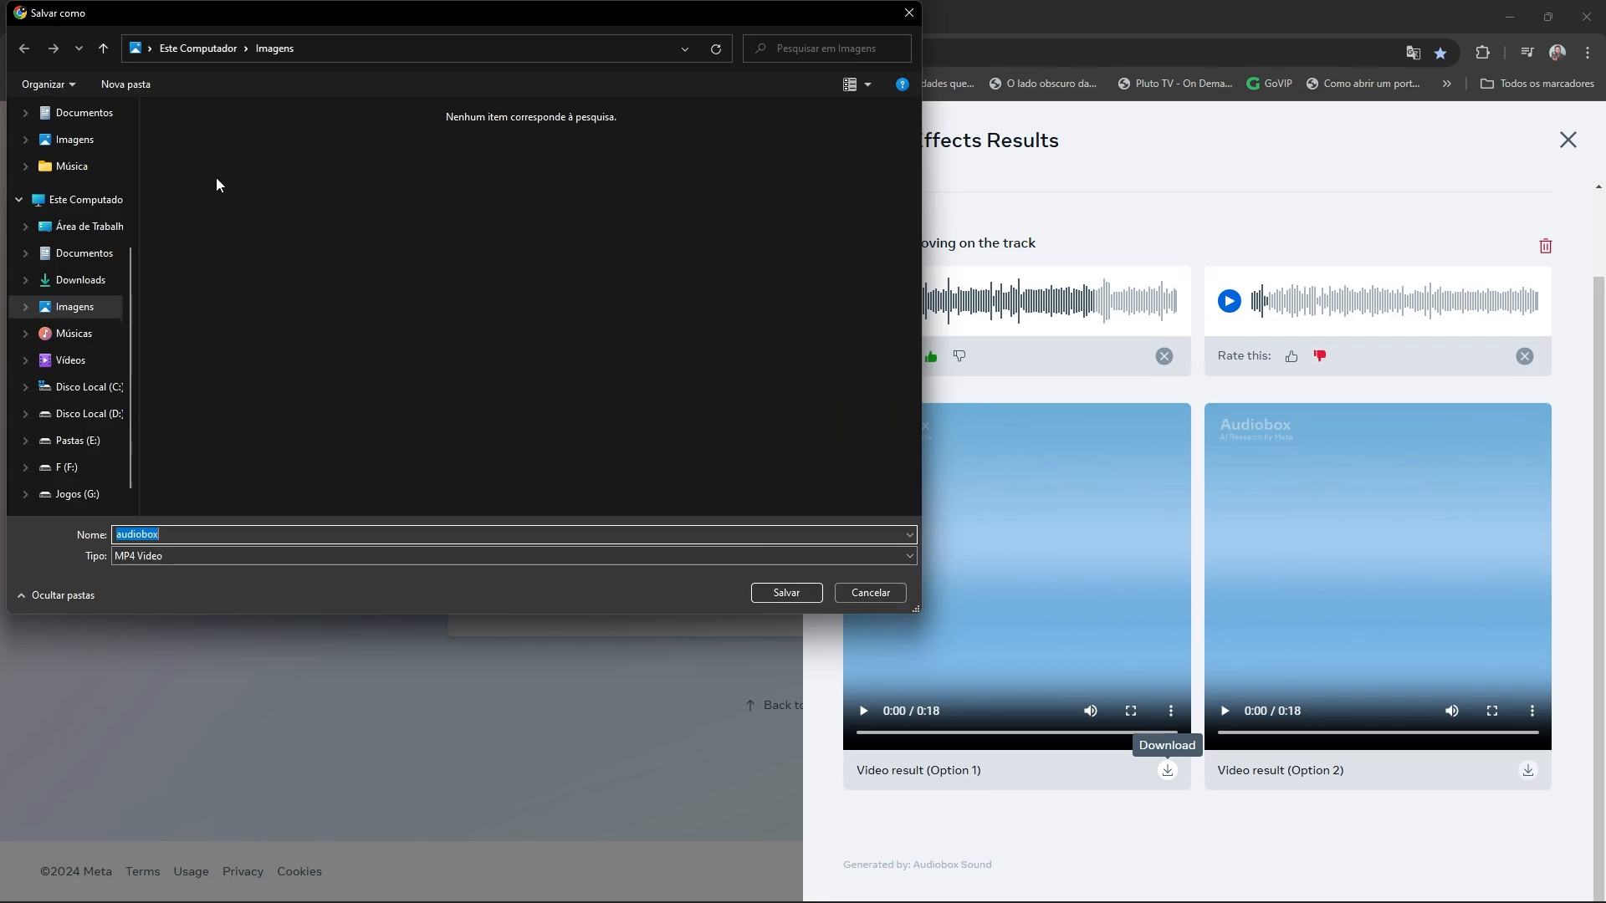
pyautogui.click(877, 595)
pyautogui.scroll(2, 1409, 502)
# Step: Close the train results and clear the sound effect description
pyautogui.click(1568, 140)
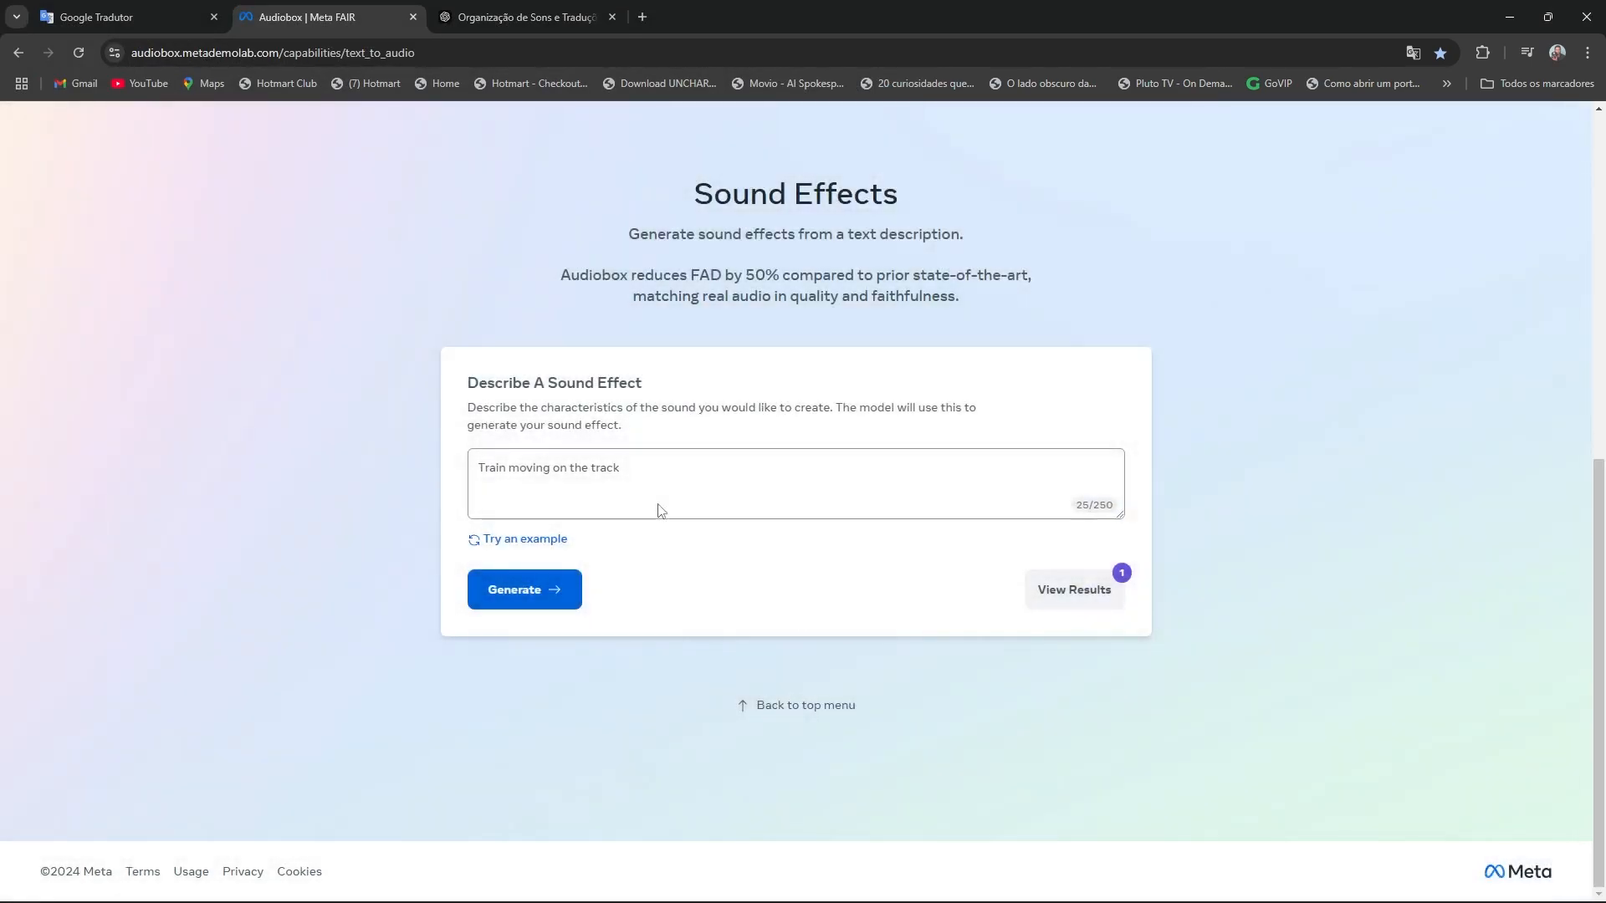
pyautogui.moveTo(631, 469); pyautogui.dragTo(403, 478)
pyautogui.press('BackSpace')
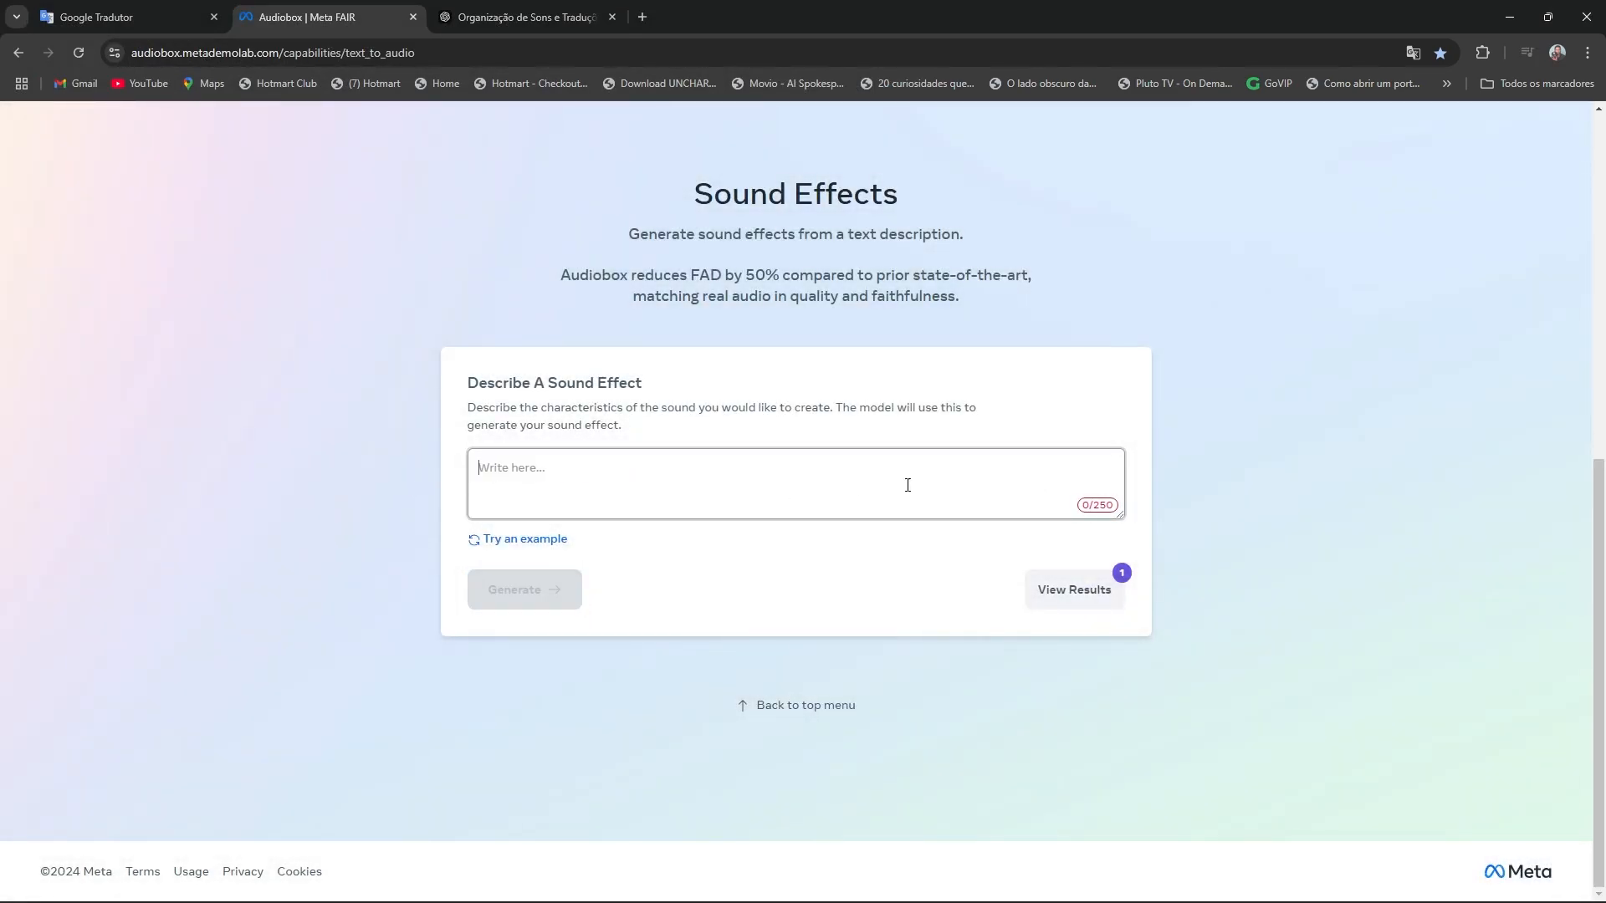
# Step: Copy "A drop of water falling into a glass" from the ChatGPT table and generate a sound effect from it in Audiobox
pyautogui.hotkey('ctrl', 'Tab')
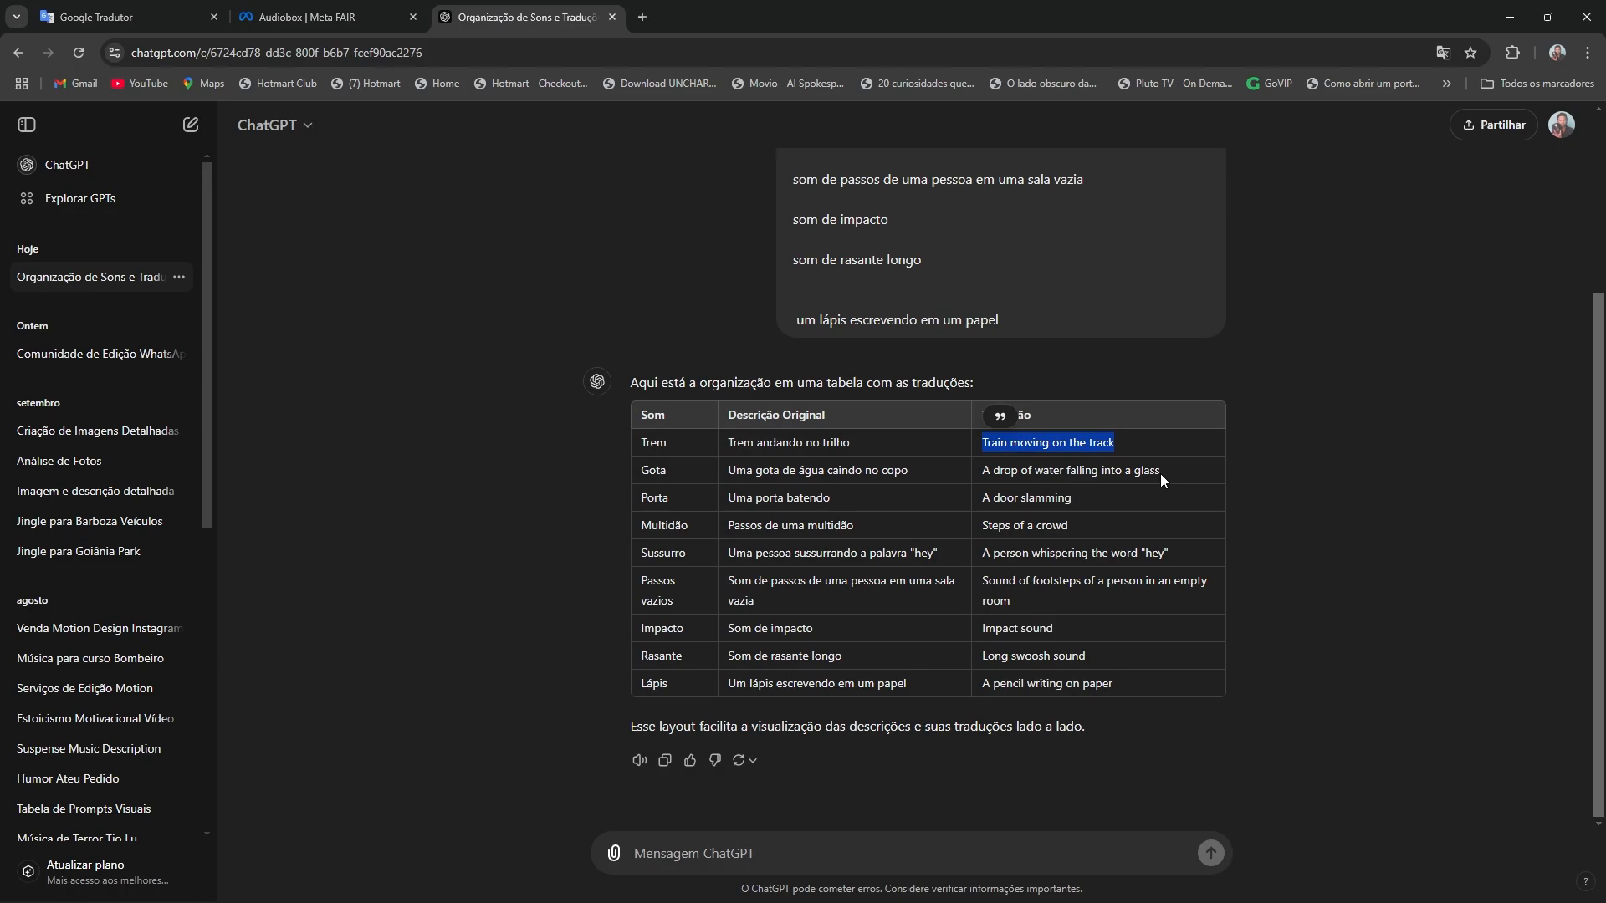
pyautogui.moveTo(1161, 474); pyautogui.dragTo(955, 478)
pyautogui.rightClick(1045, 469)
pyautogui.click(1095, 490)
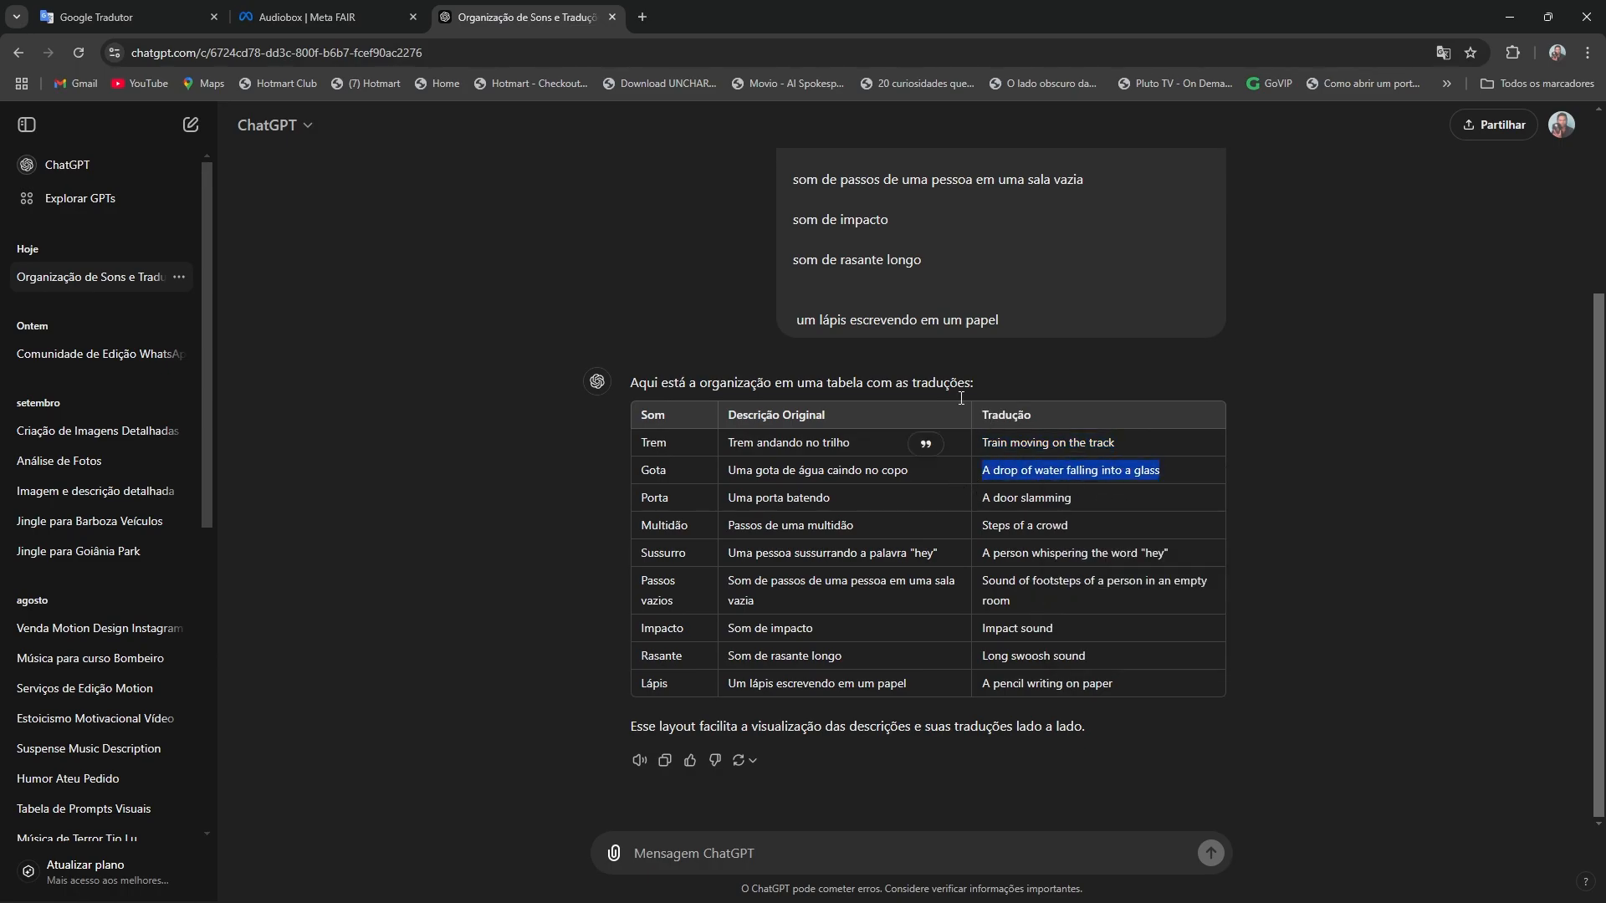
pyautogui.click(318, 17)
pyautogui.click(788, 494)
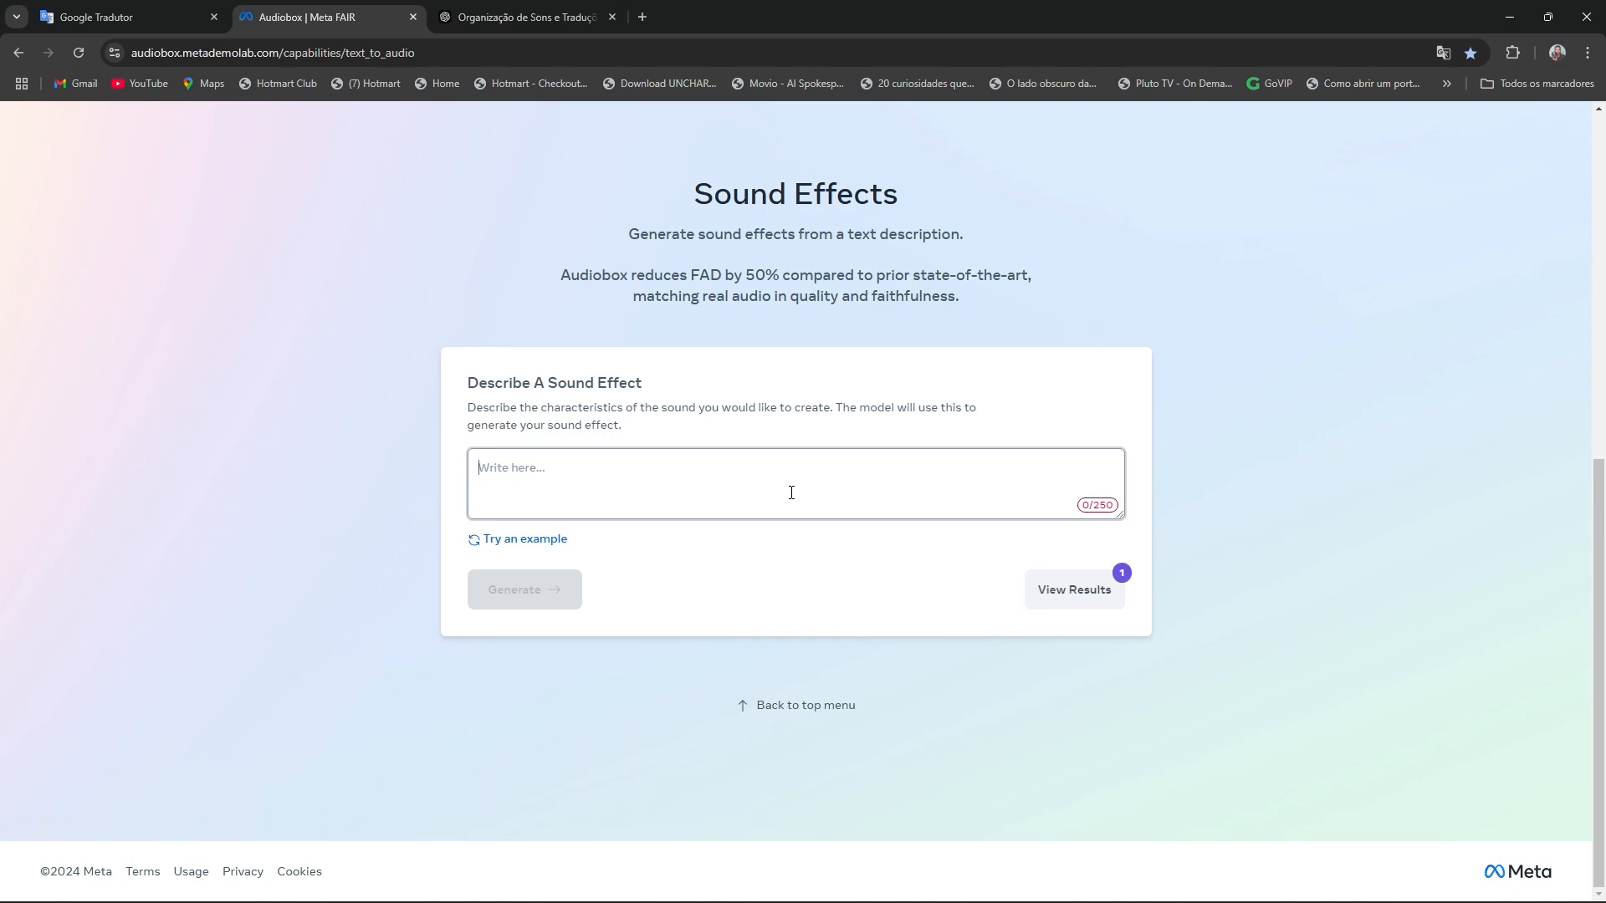
pyautogui.hotkey('ctrl', 'v')
pyautogui.click(552, 604)
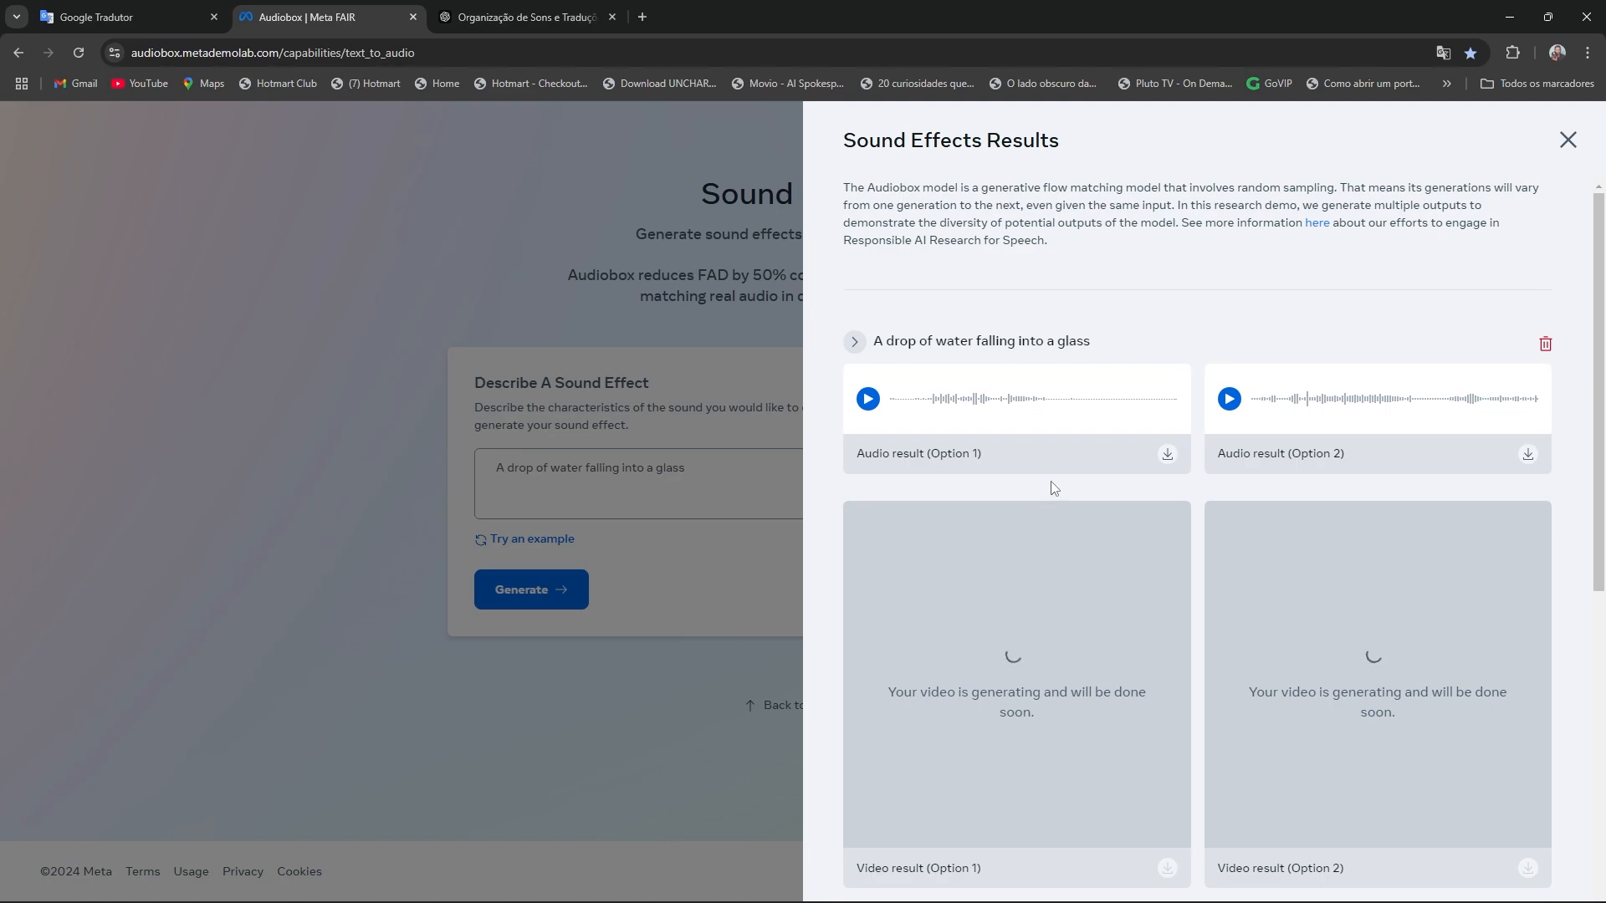
# Step: Listen to both audio results for the water drop and close the results
pyautogui.click(868, 399)
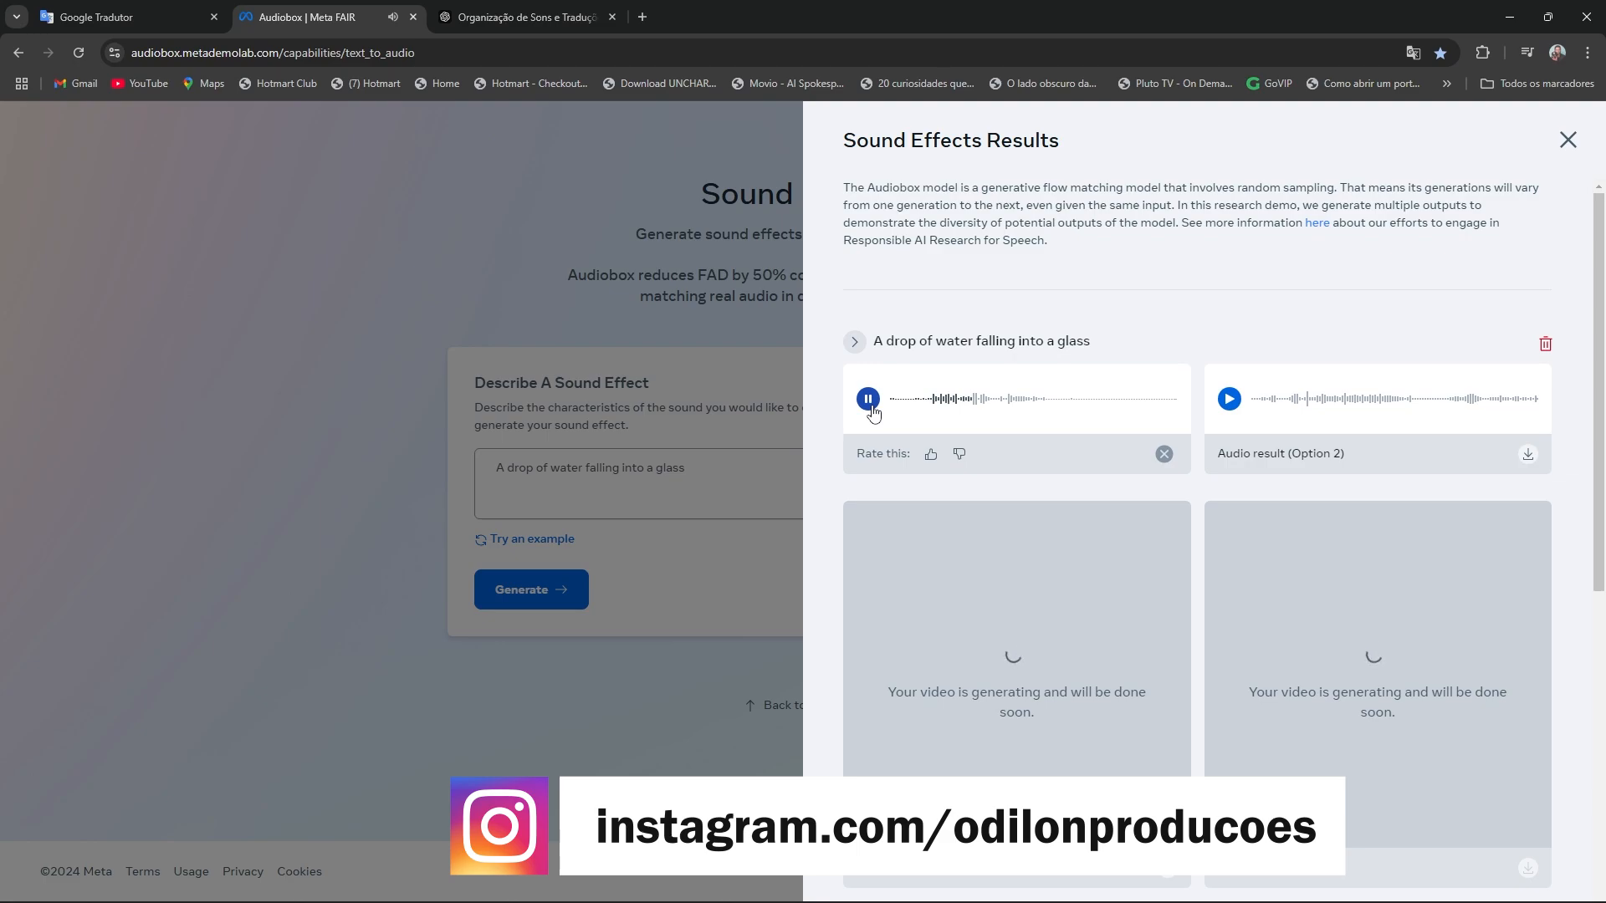
pyautogui.click(1229, 400)
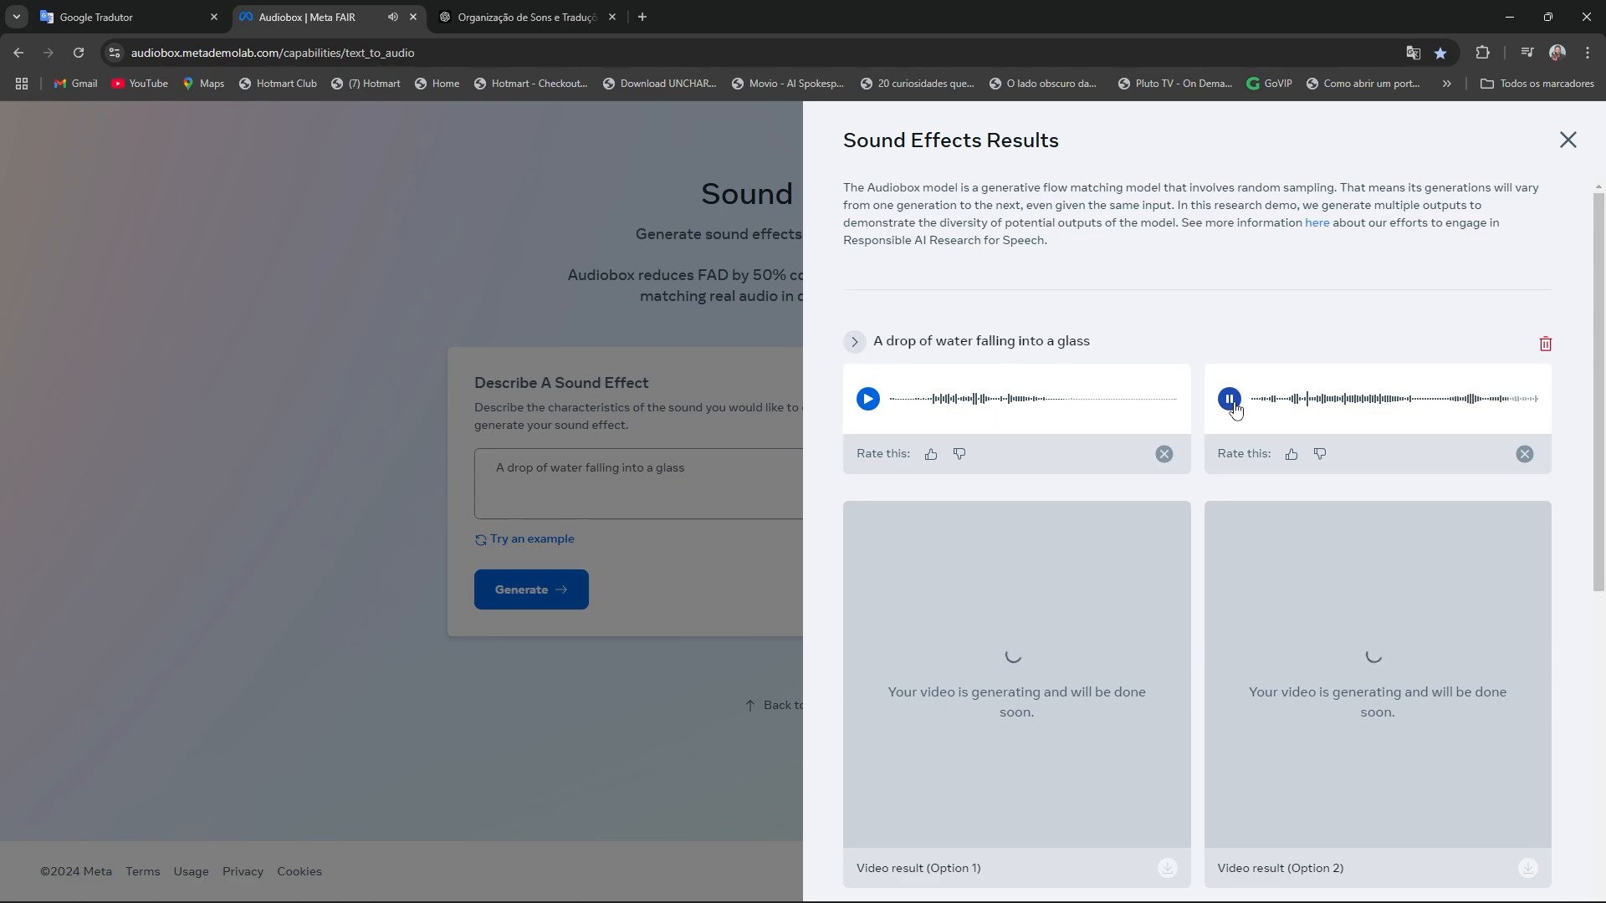
pyautogui.click(1230, 399)
pyautogui.click(1569, 140)
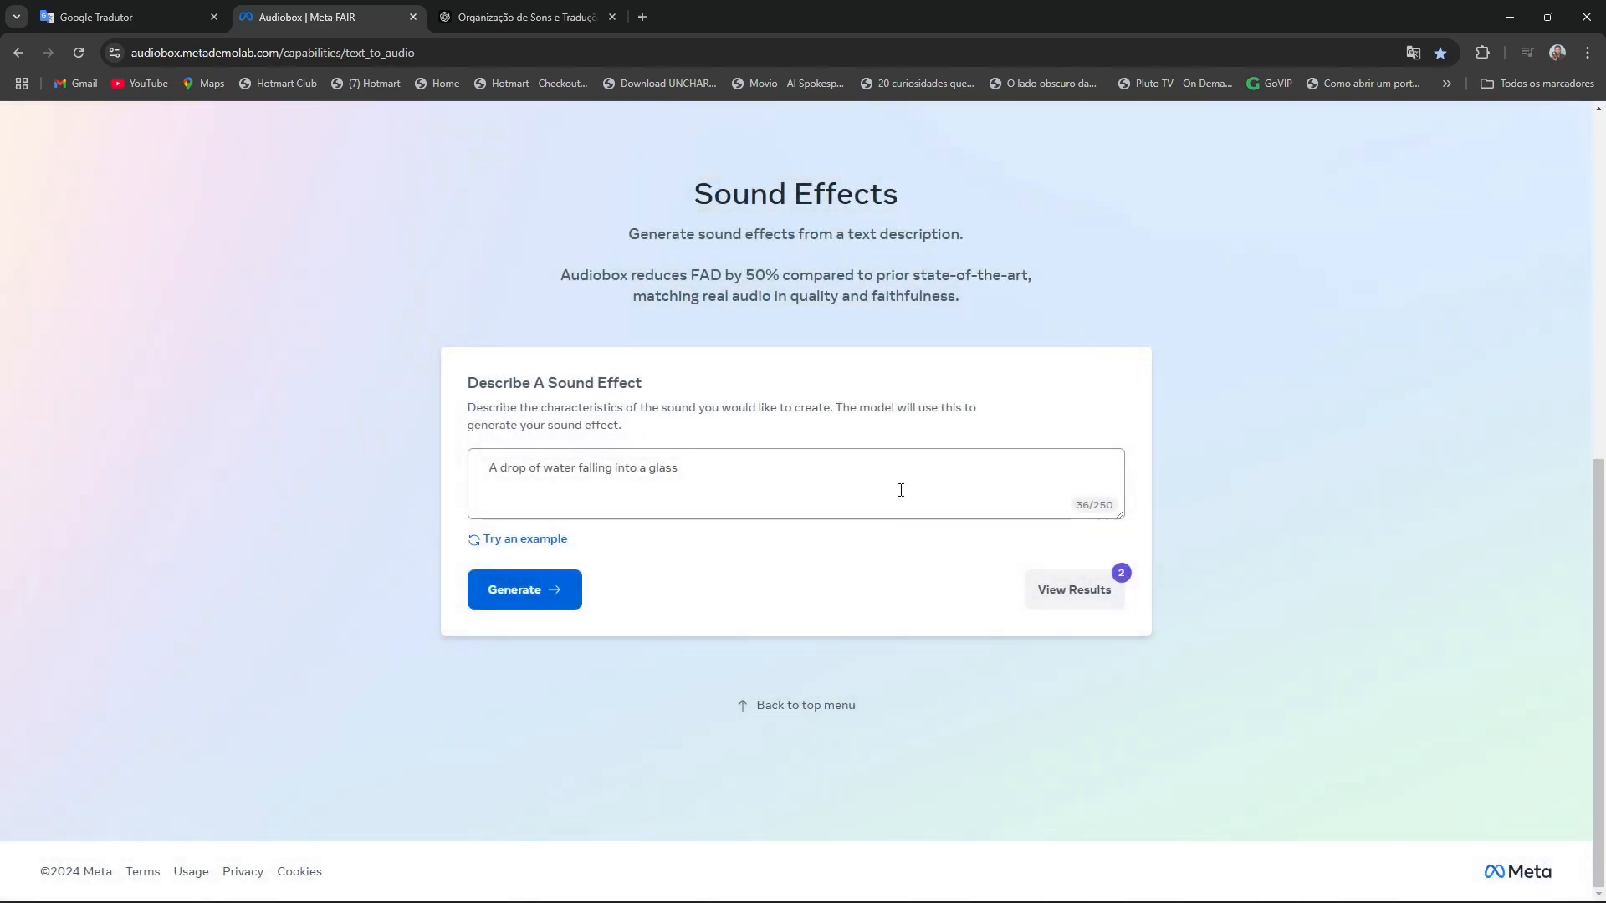
# Step: Replace the Audiobox description with "A door slamming" copied from the ChatGPT table and generate the sound effect
pyautogui.moveTo(850, 870)
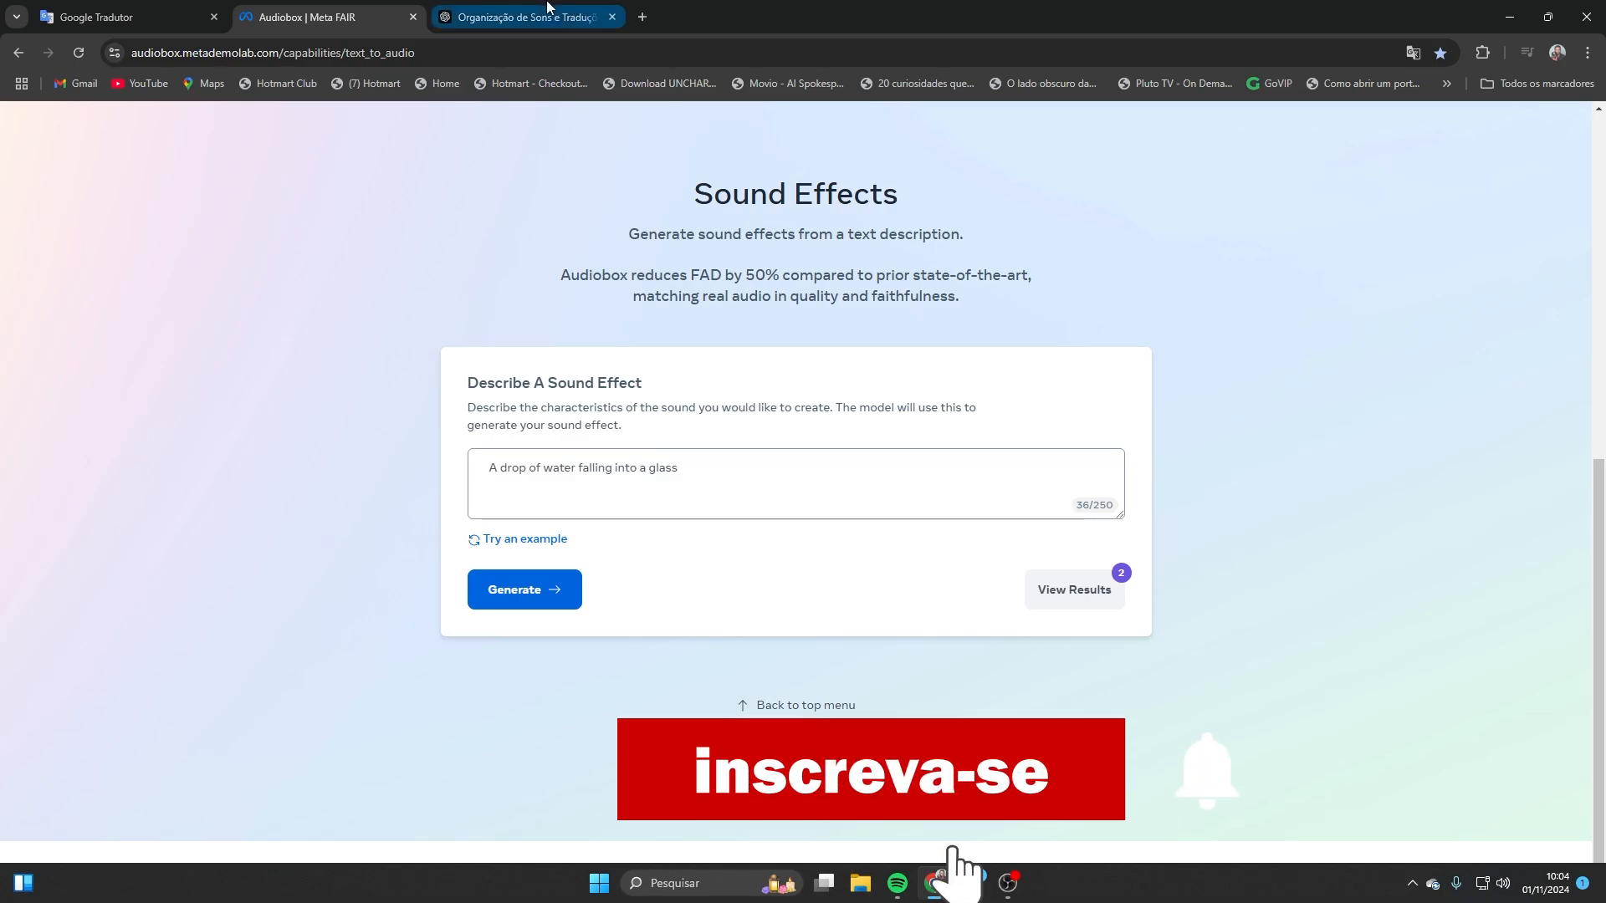
pyautogui.hotkey('ctrl', 'Tab')
pyautogui.moveTo(1077, 500); pyautogui.dragTo(980, 508)
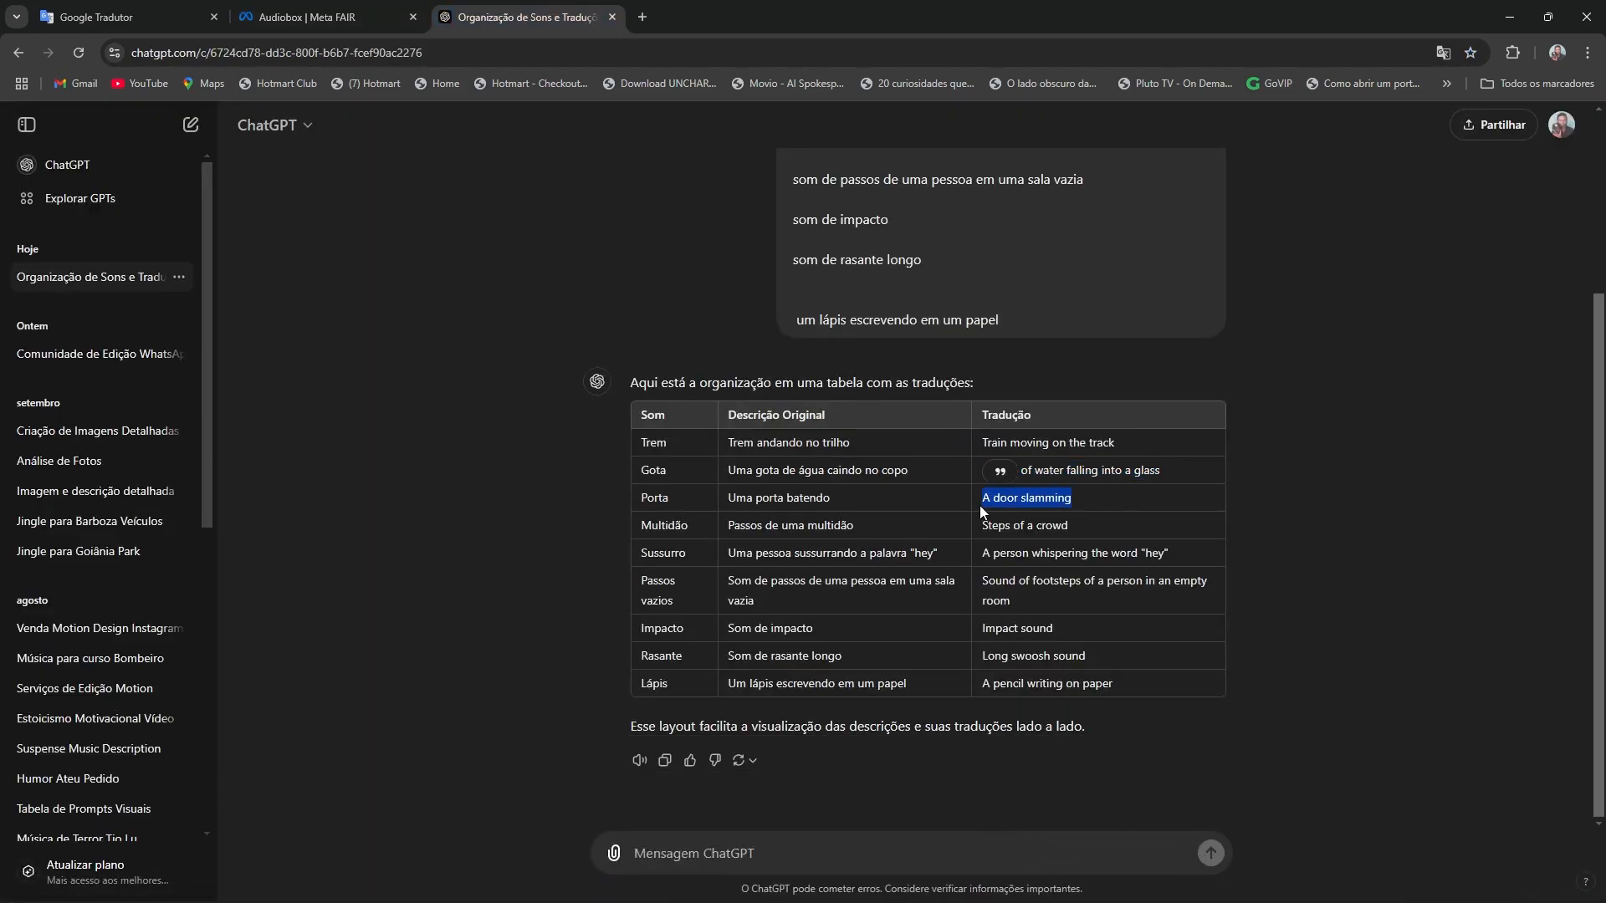
pyautogui.click(318, 10)
pyautogui.click(721, 462)
pyautogui.hotkey('ctrl', 'a')
pyautogui.hotkey('ctrl', 'v')
pyautogui.click(494, 611)
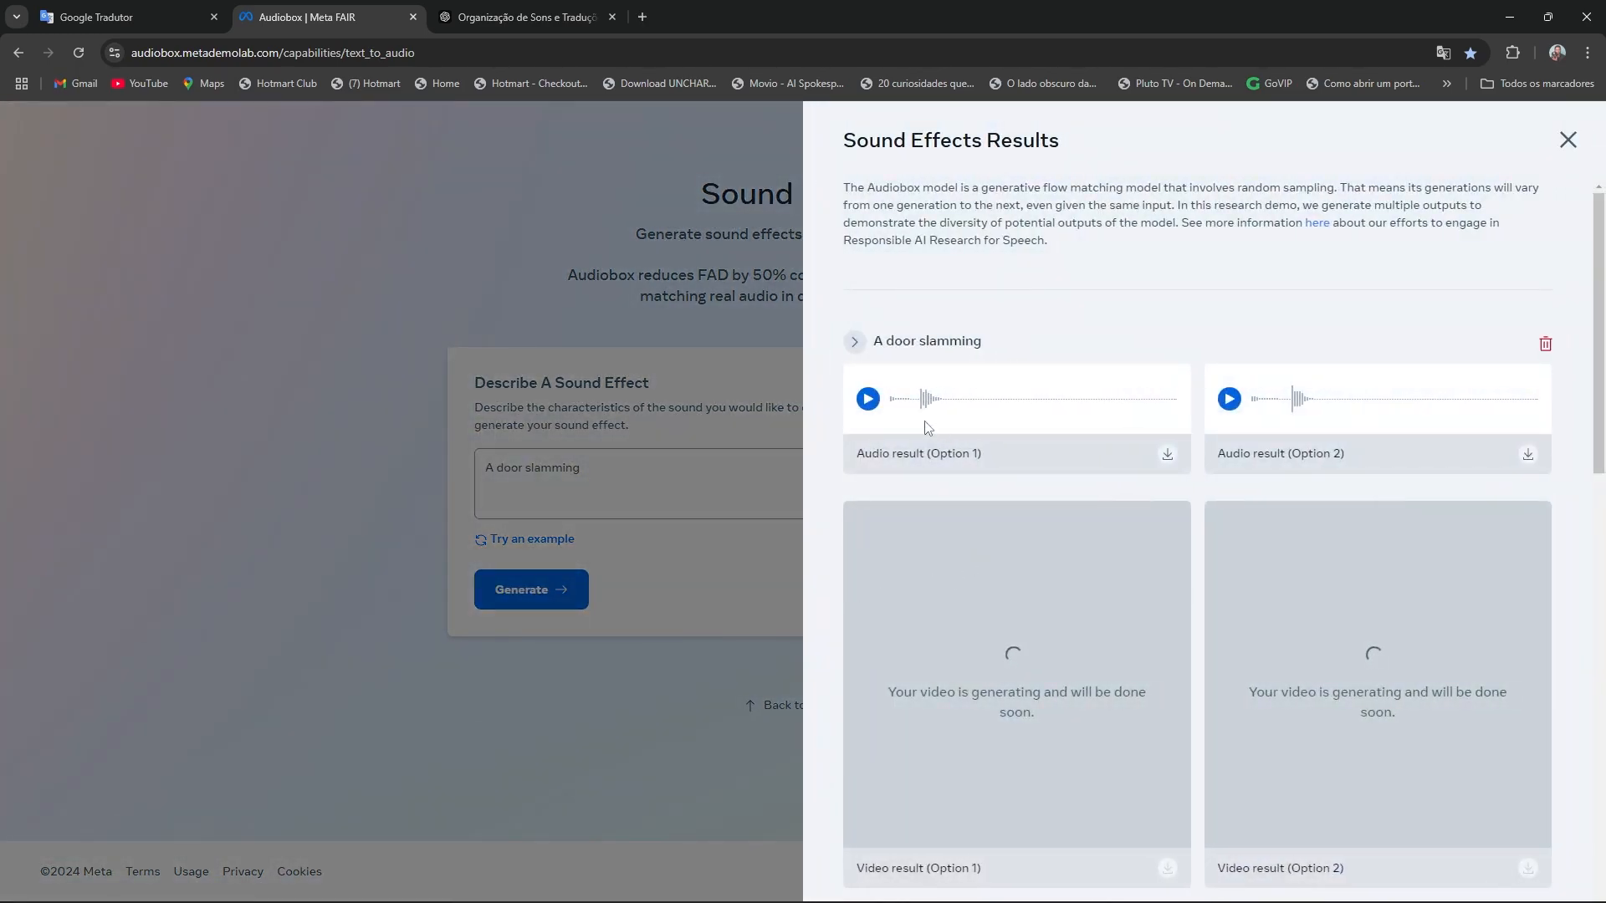
# Step: Listen to both door slamming audio results and look over the earlier water drop results before closing the list
pyautogui.click(868, 399)
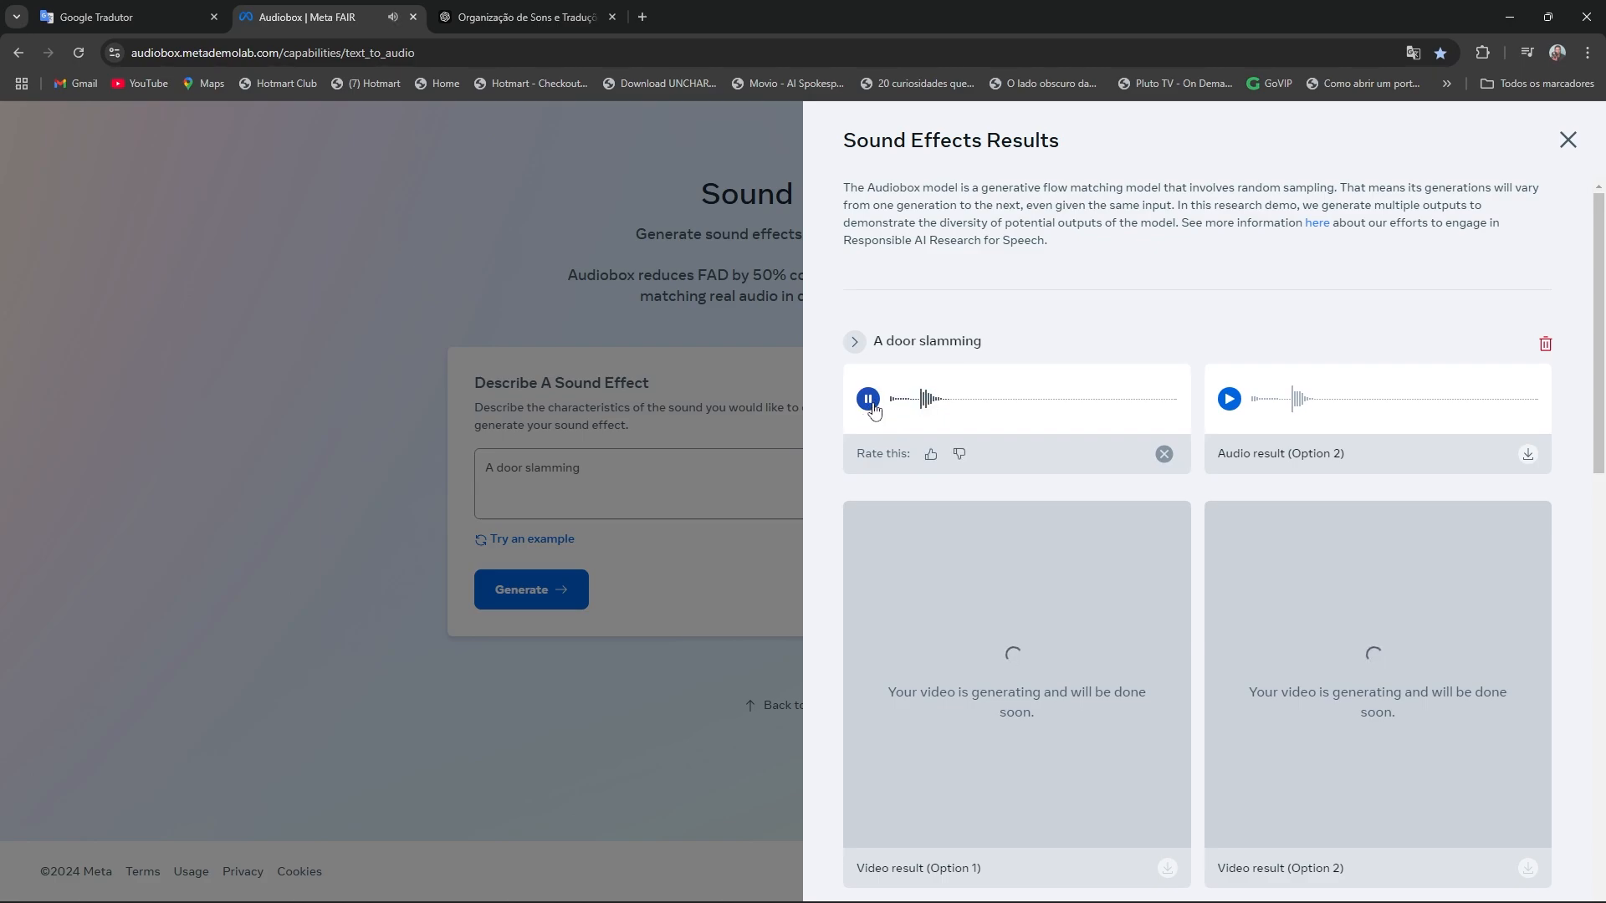
pyautogui.click(869, 400)
pyautogui.click(1229, 401)
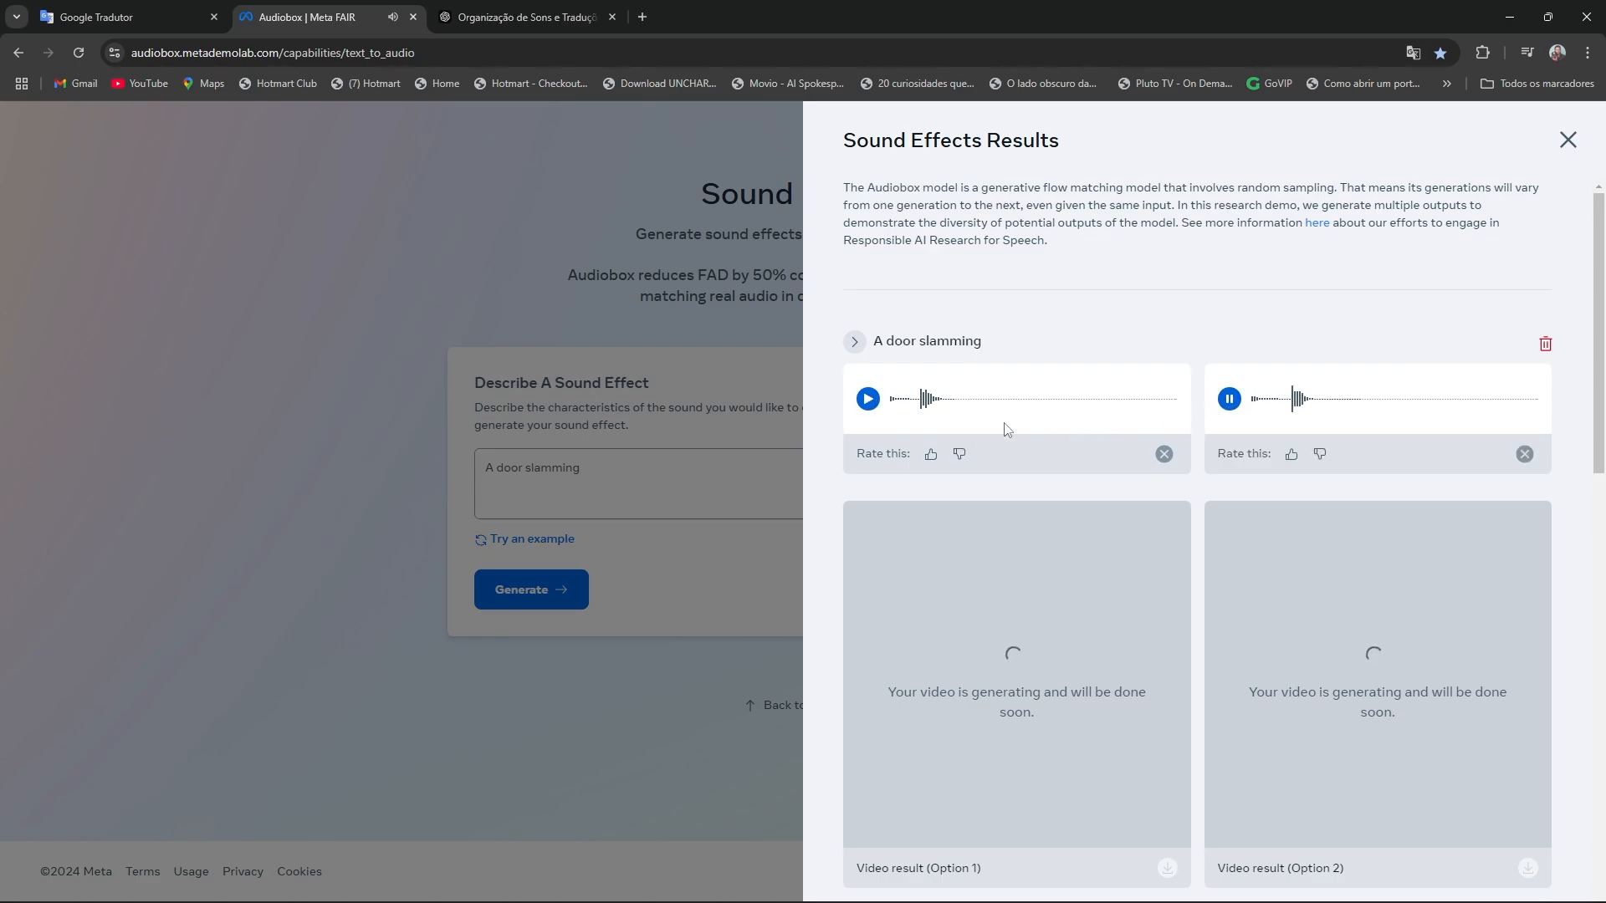
pyautogui.click(1227, 403)
pyautogui.click(1228, 405)
pyautogui.click(1232, 405)
pyautogui.scroll(-4, 1332, 652)
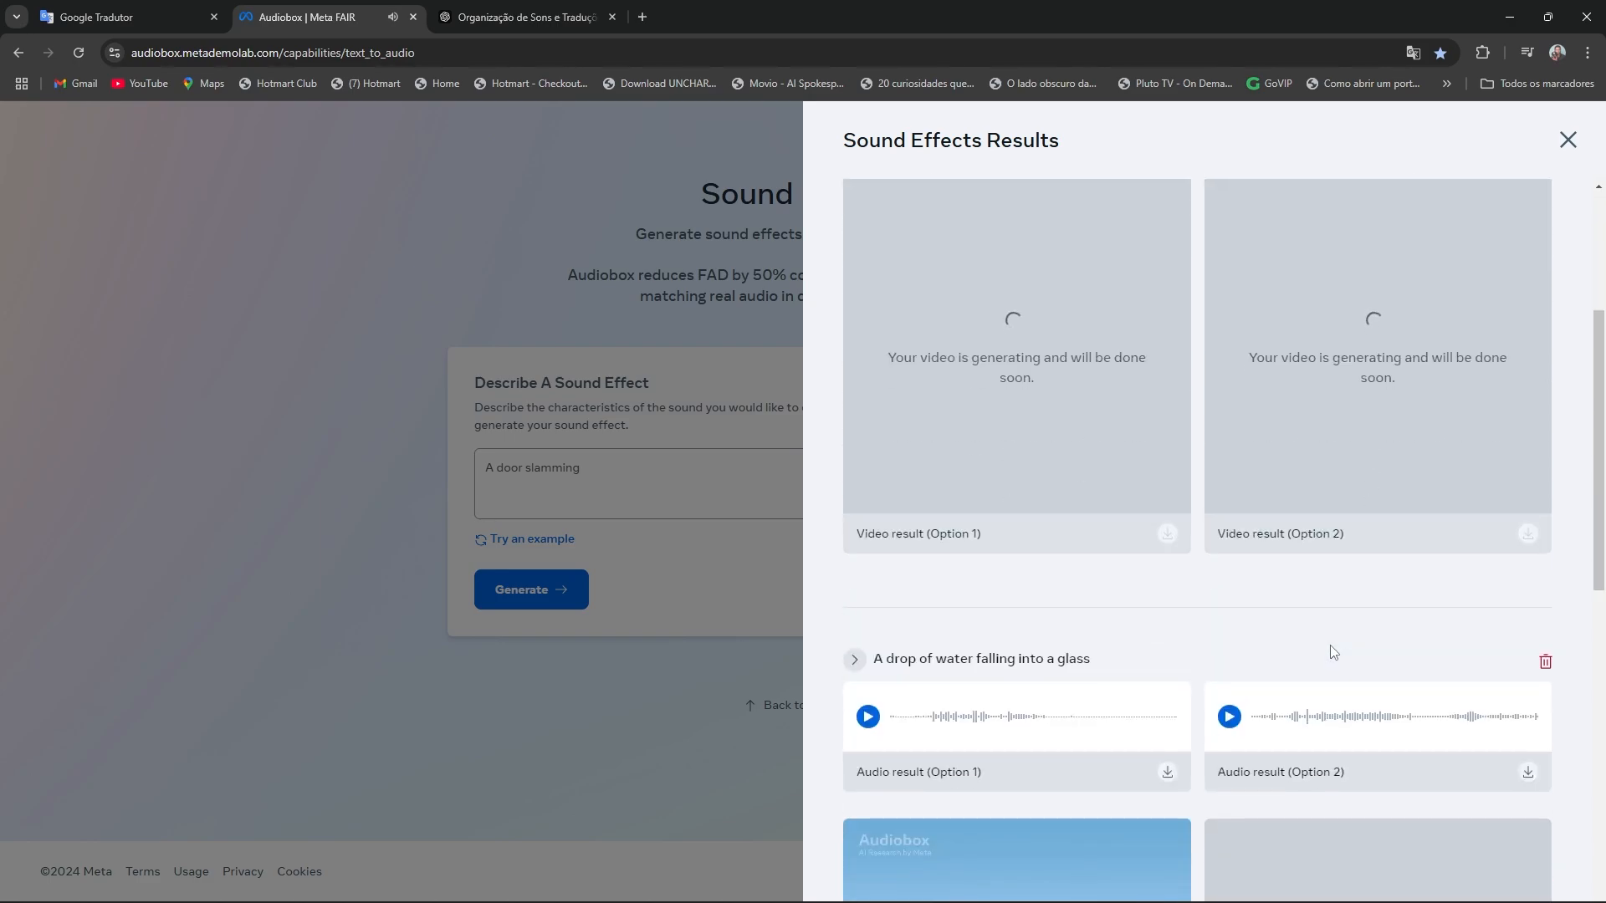
pyautogui.scroll(-3, 1364, 633)
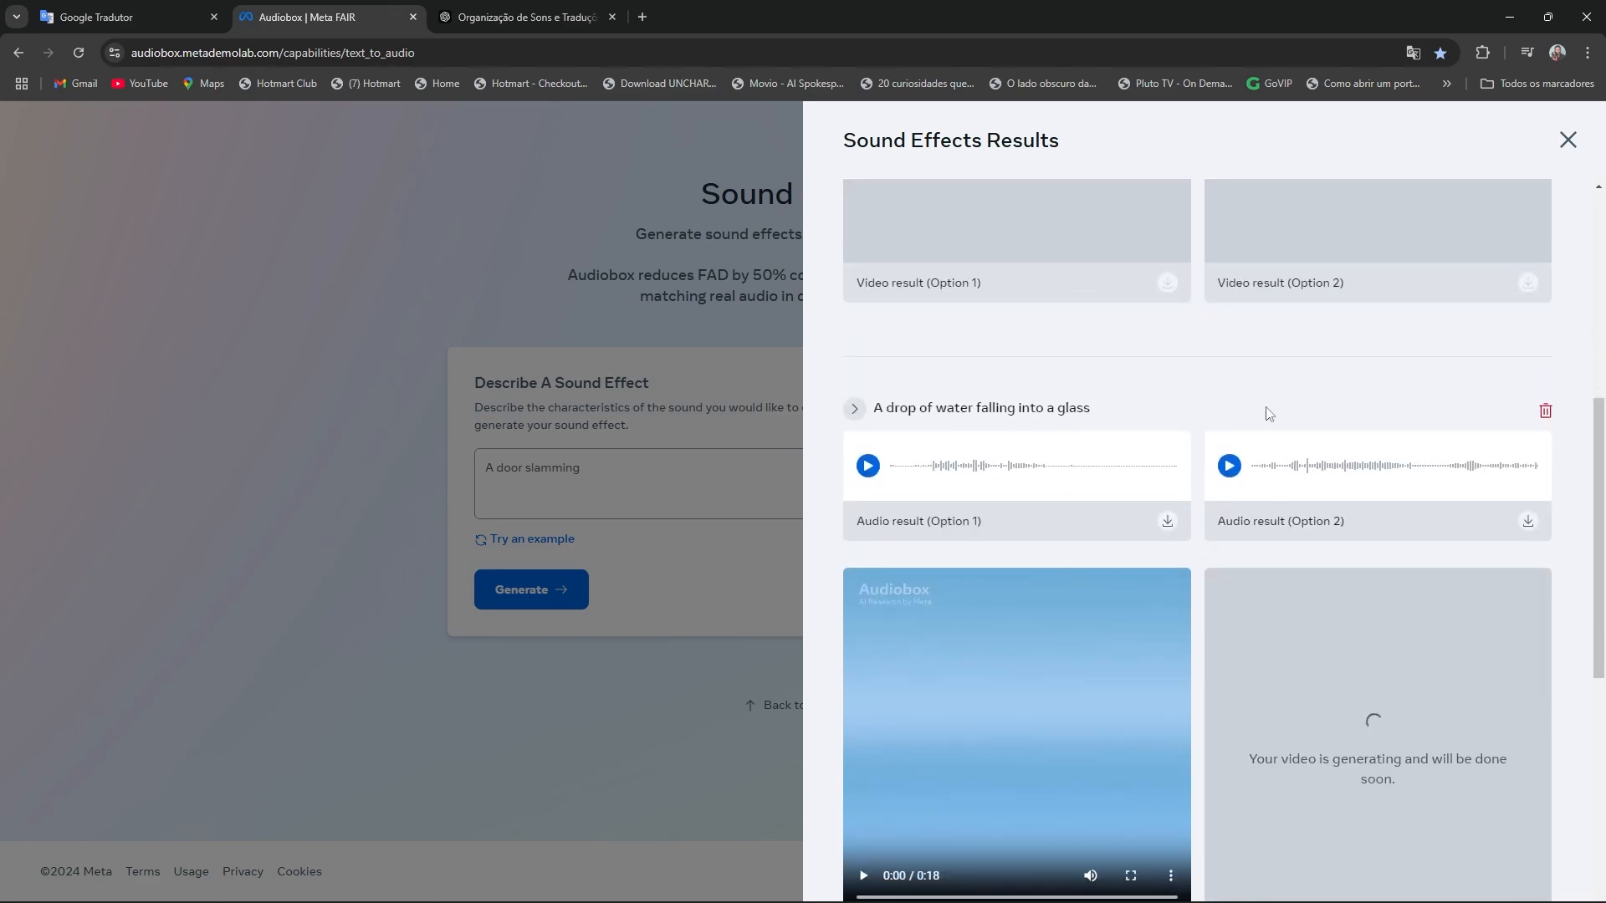
pyautogui.scroll(7, 1453, 410)
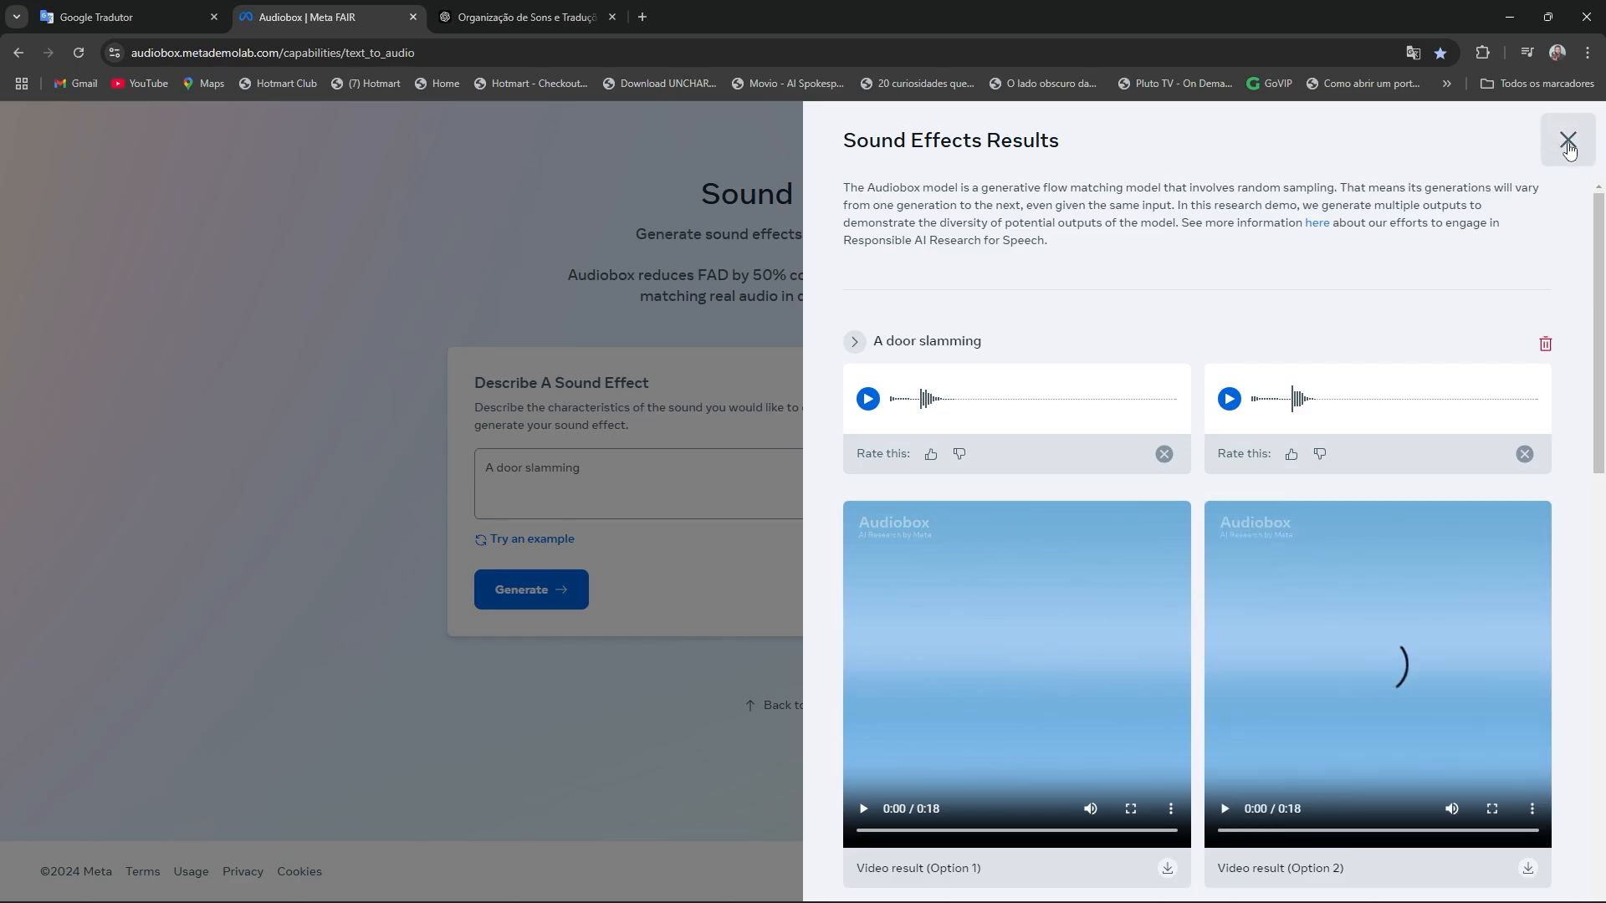
pyautogui.click(1566, 142)
# Step: Replace the Audiobox description with "Steps of a crowd" copied from the ChatGPT table and generate the sound effect
pyautogui.click(529, 6)
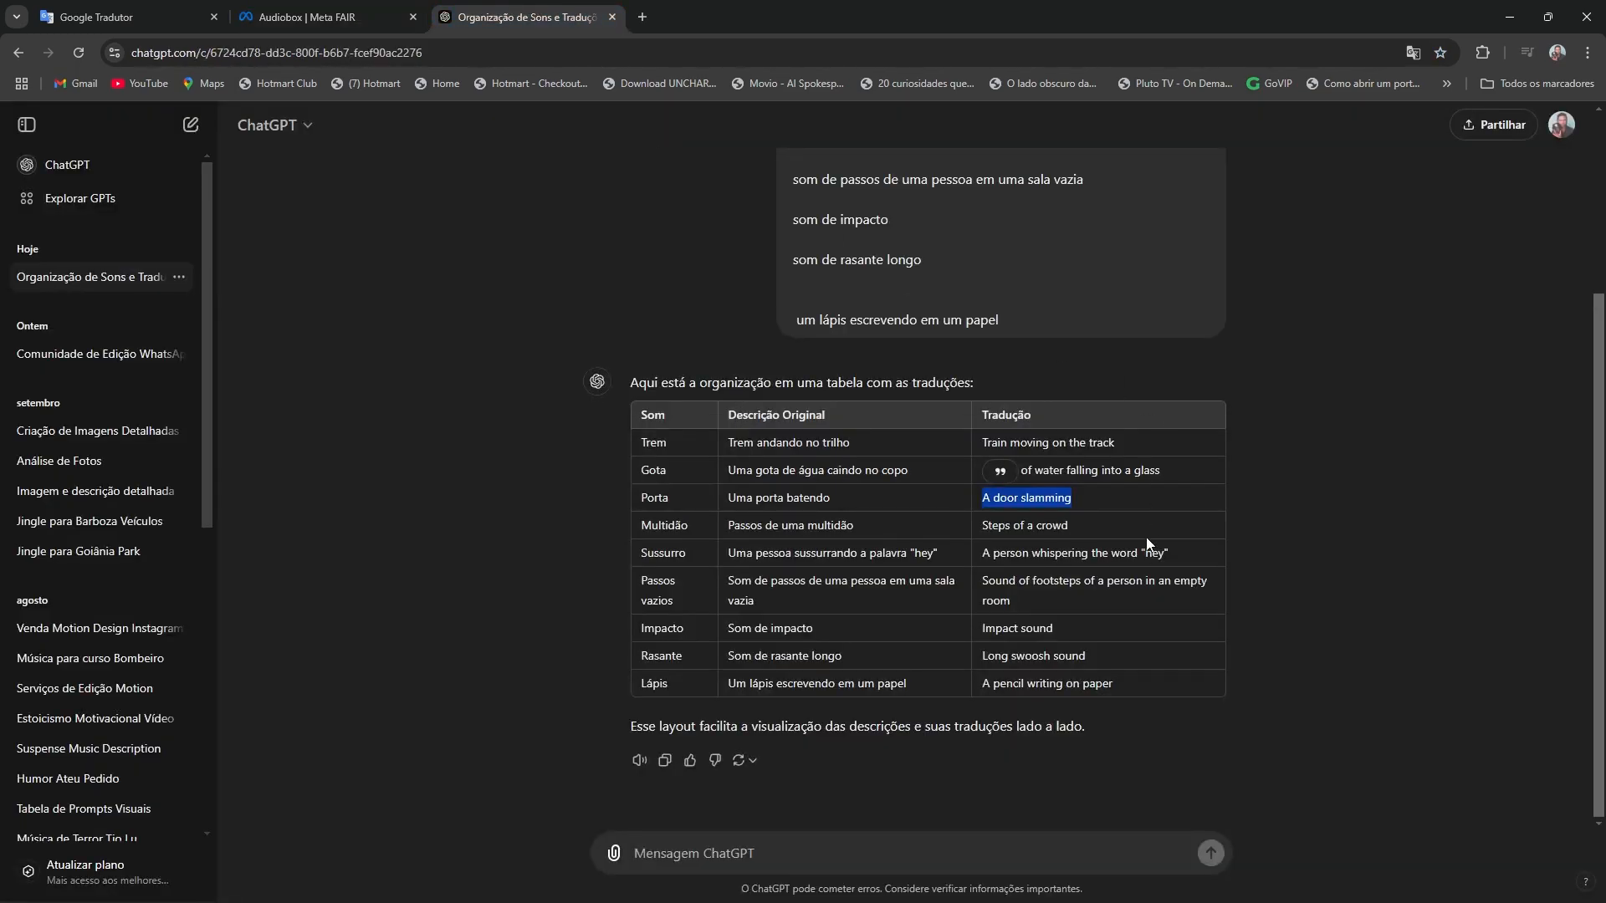
pyautogui.moveTo(1067, 524); pyautogui.dragTo(981, 544)
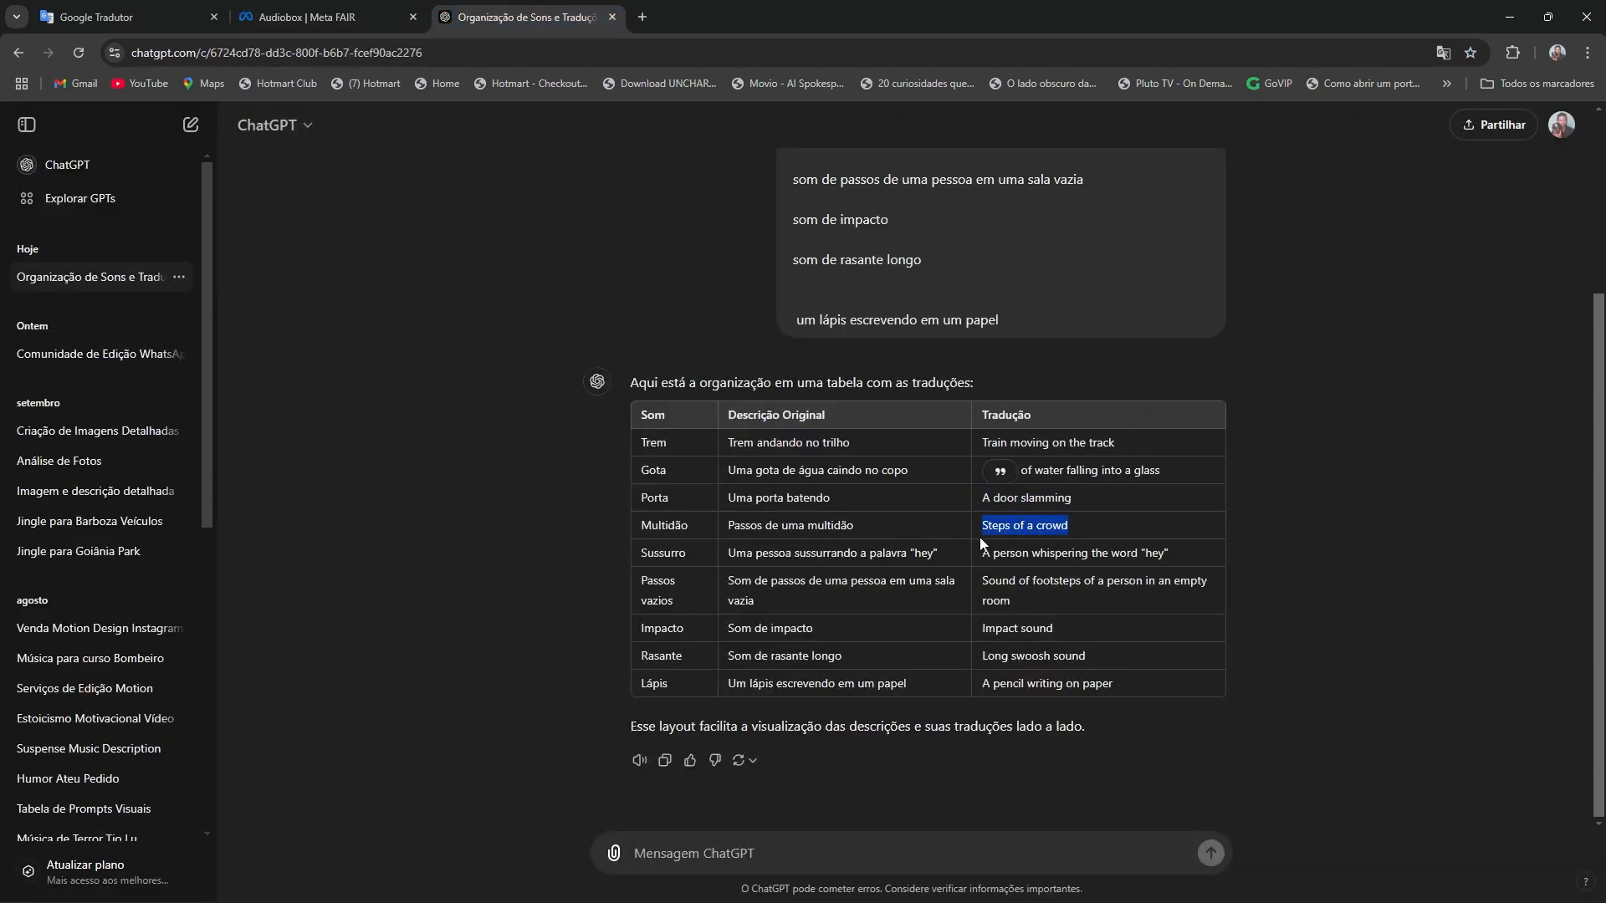
pyautogui.hotkey('ctrl', 'c')
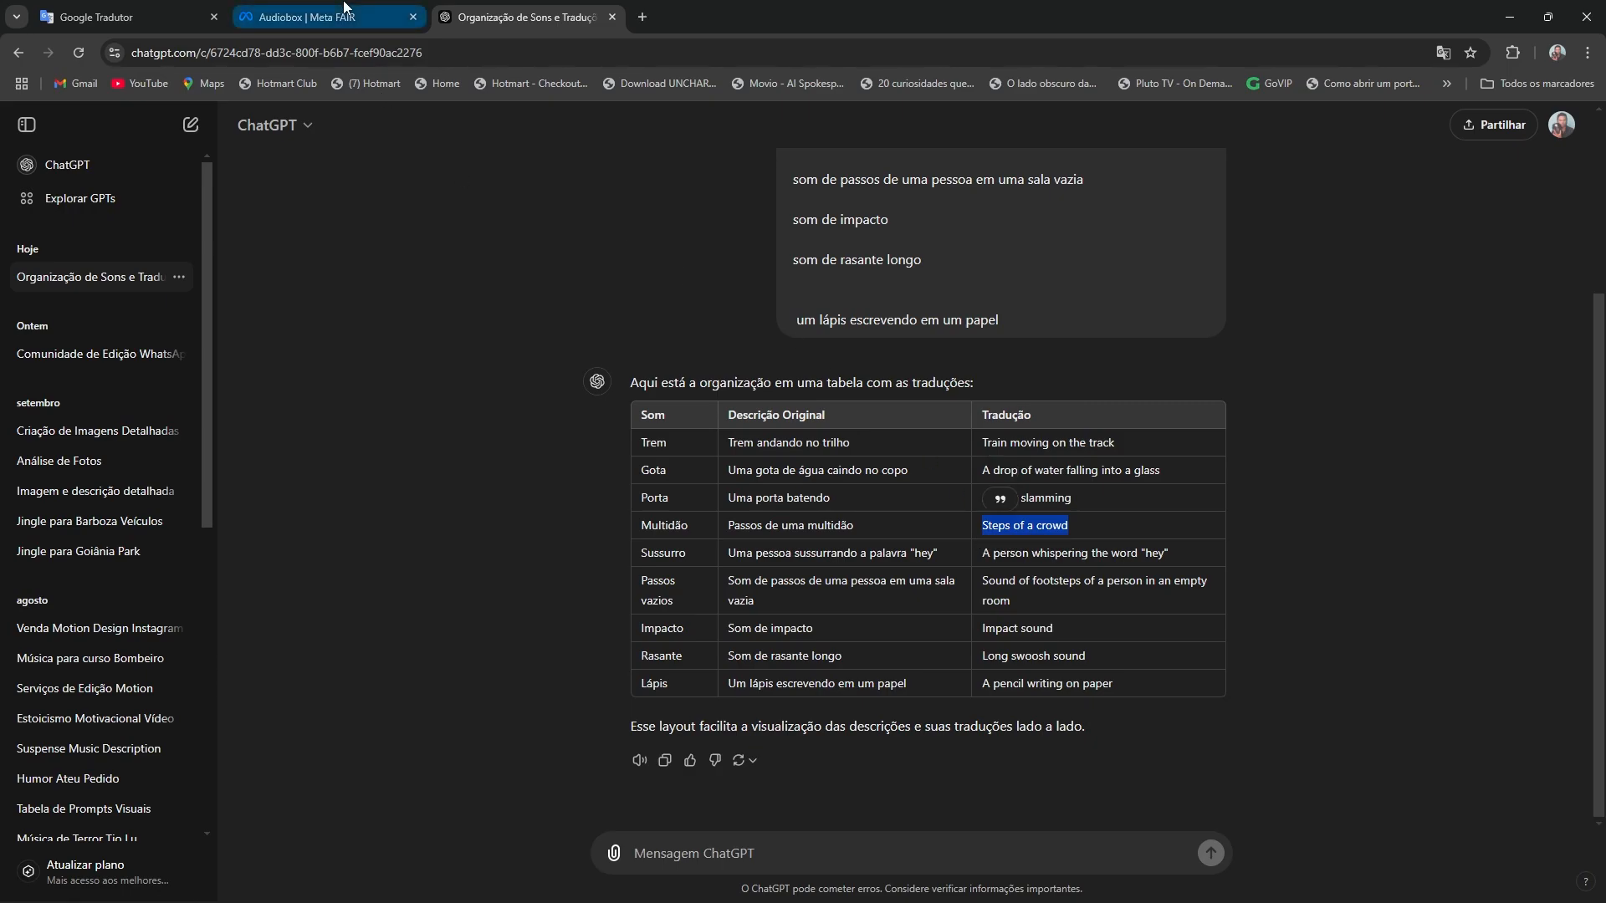
pyautogui.click(307, 17)
pyautogui.tripleClick(742, 473)
pyautogui.hotkey('ctrl', 'v')
pyautogui.click(563, 590)
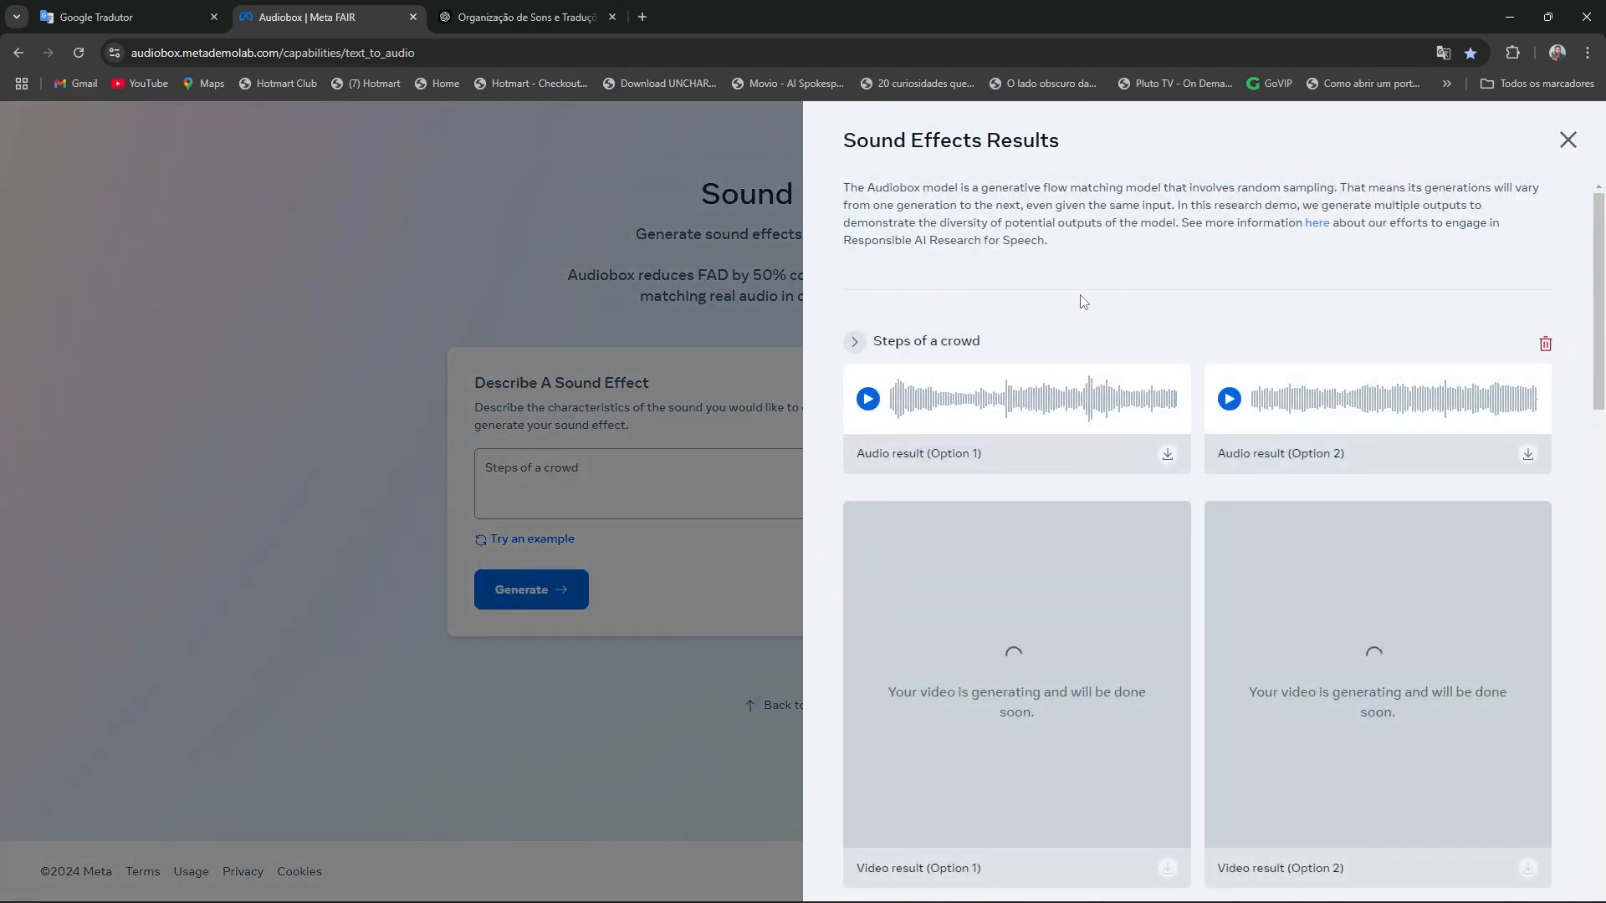
# Step: Listen to the Option 1 and Option 2 audio results for the crowd's steps
pyautogui.click(868, 399)
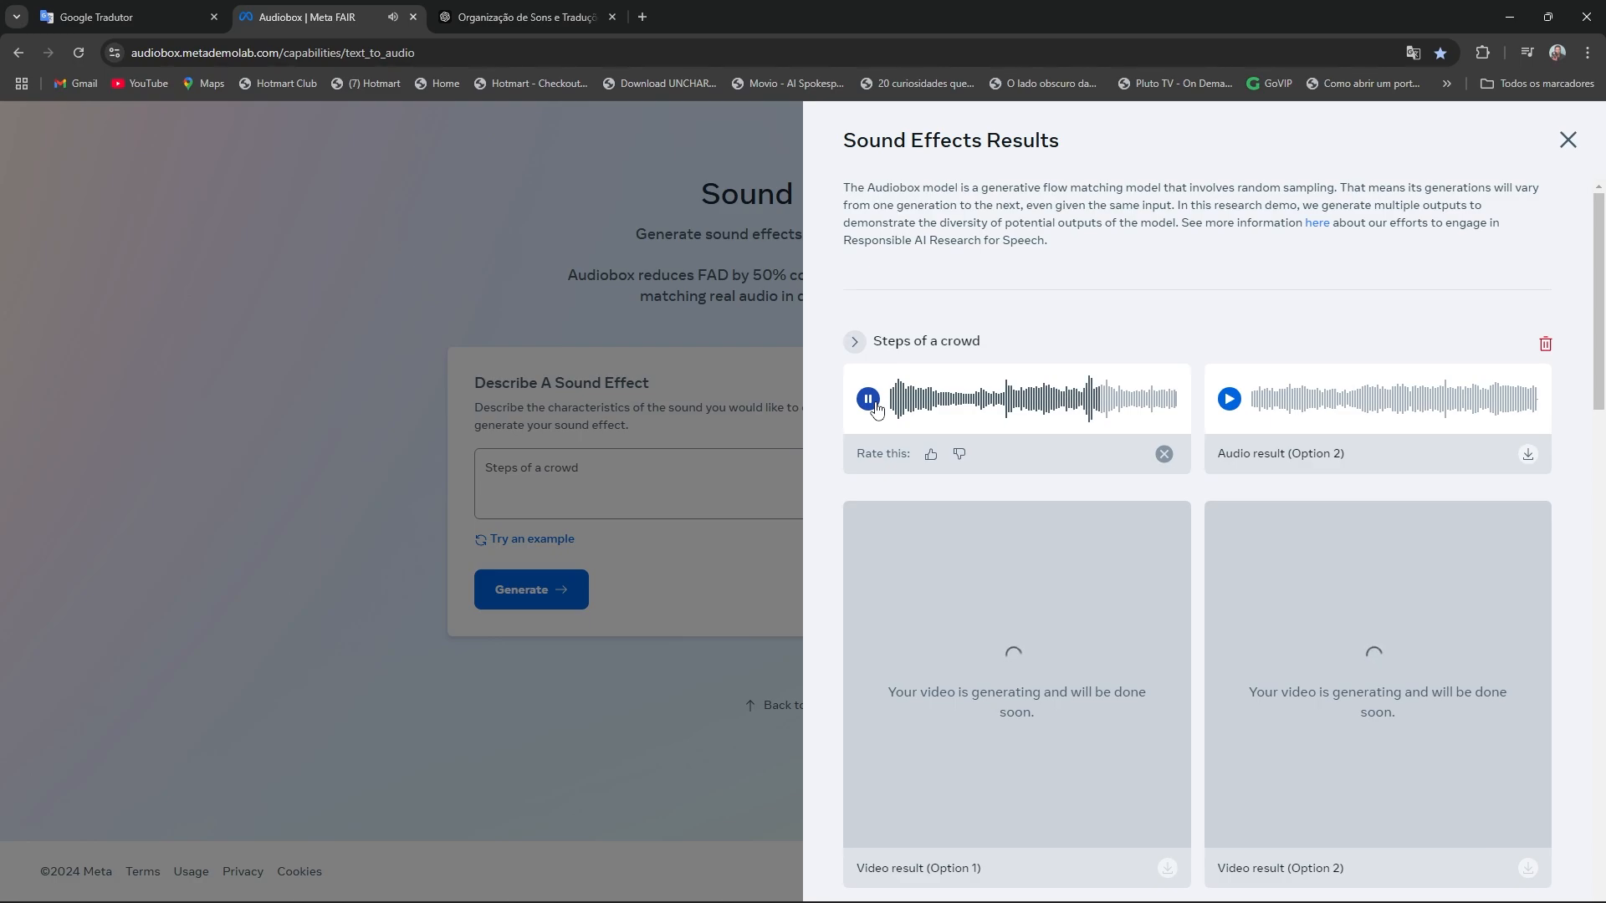
pyautogui.click(870, 401)
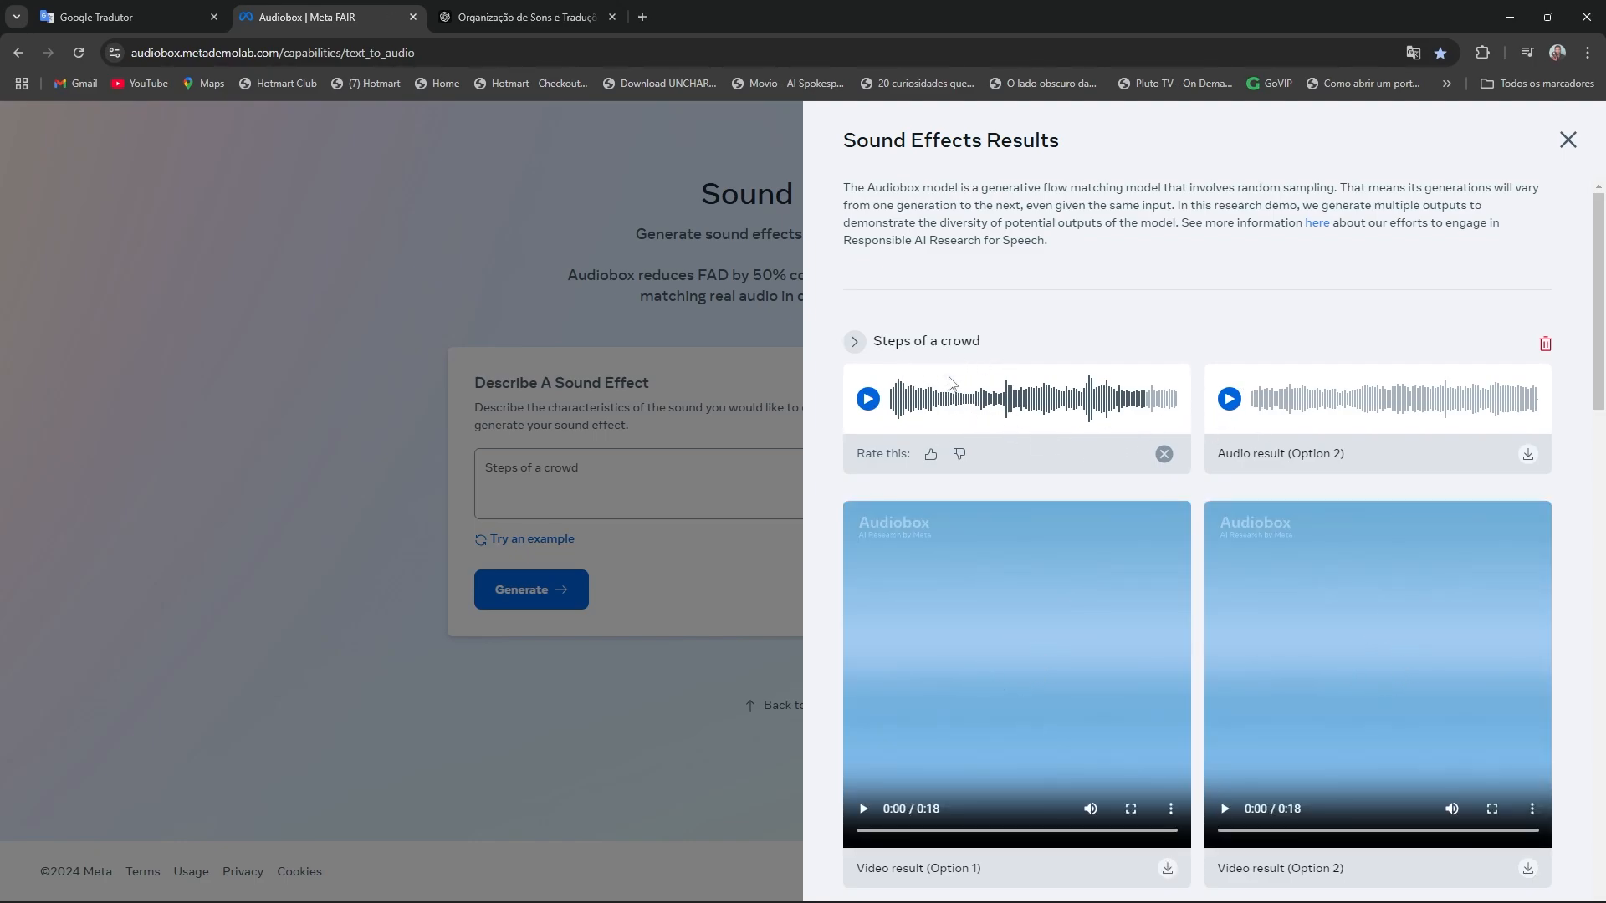
pyautogui.click(1230, 401)
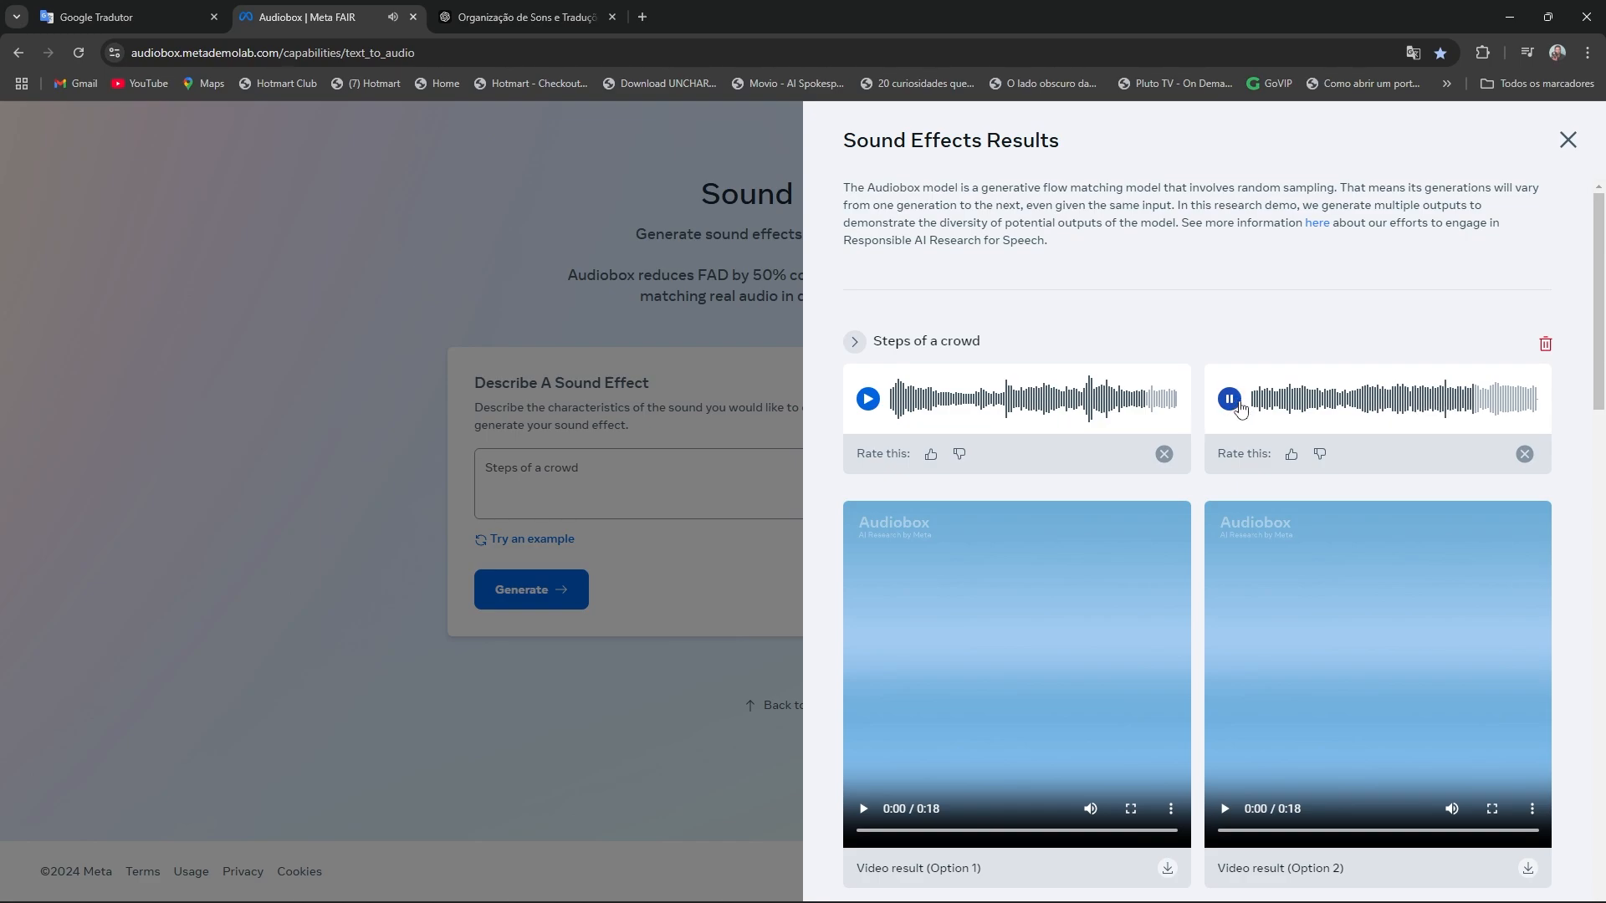
# Step: Replace the Audiobox description with 'A person whispering the word "hey"' copied from the ChatGPT table and generate the sound effect
pyautogui.click(959, 454)
pyautogui.click(1567, 140)
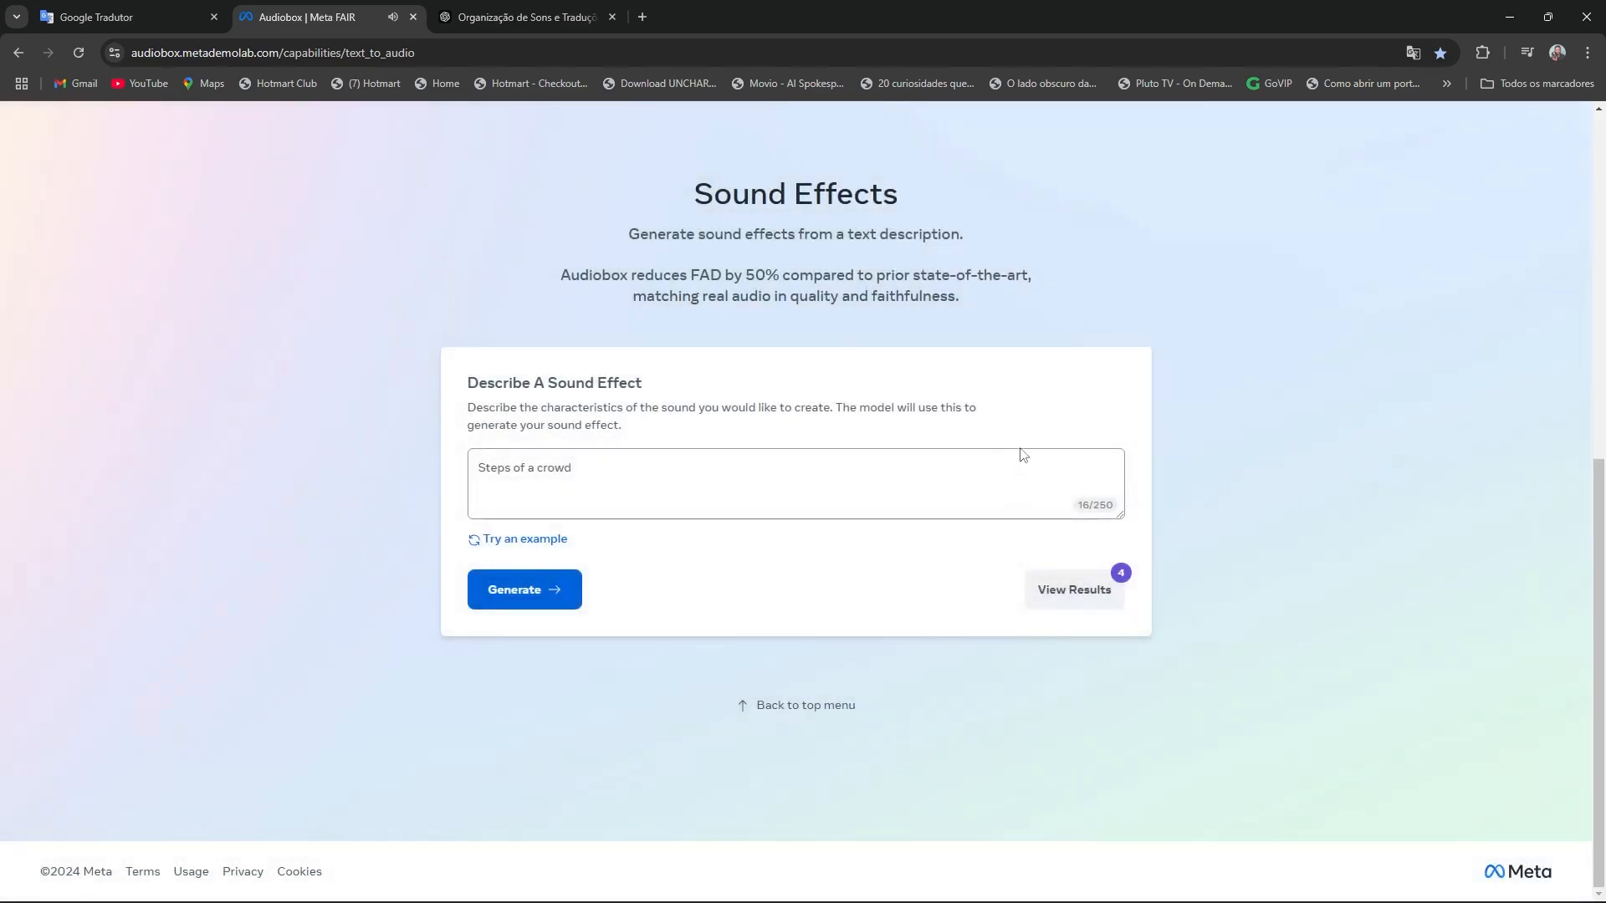
pyautogui.hotkey('ctrl', 'a')
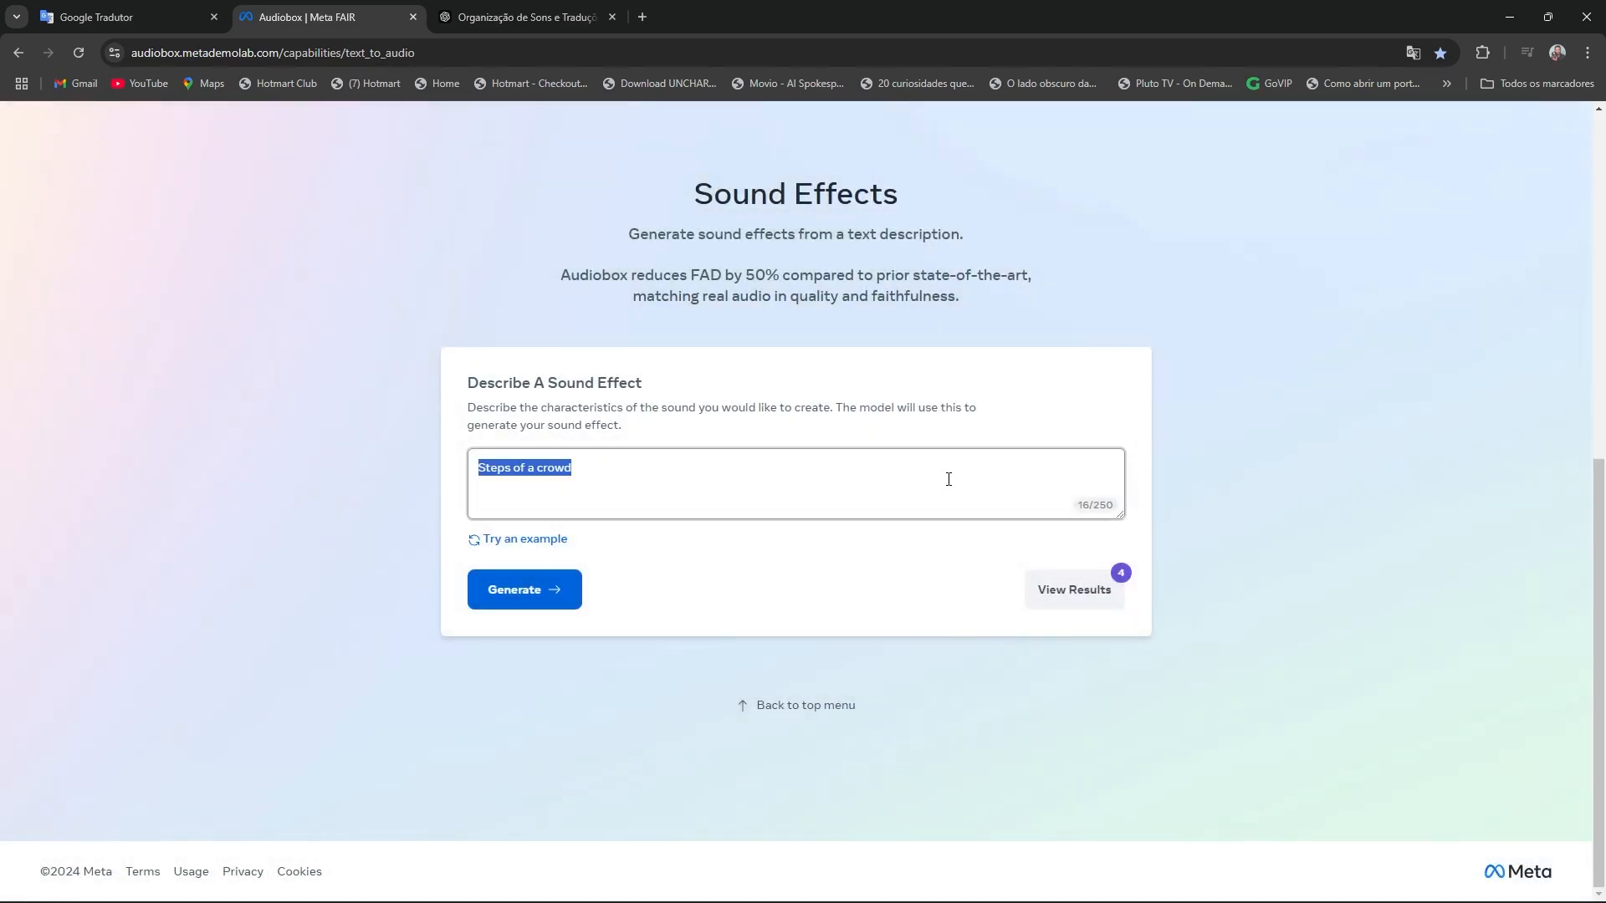
pyautogui.press('BackSpace')
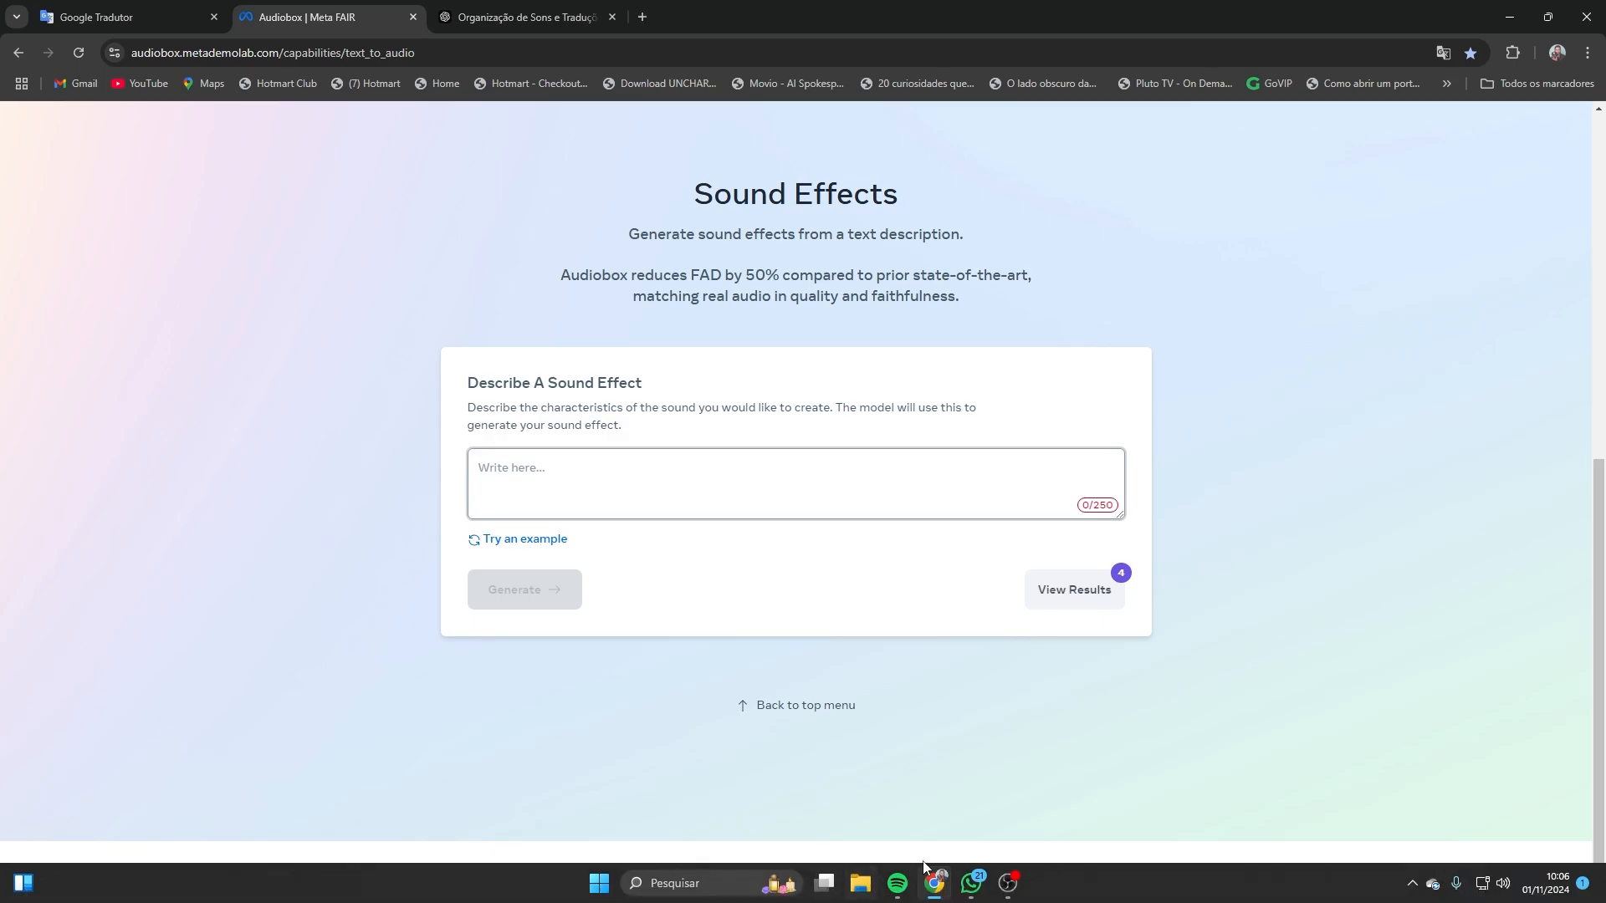
pyautogui.click(474, 7)
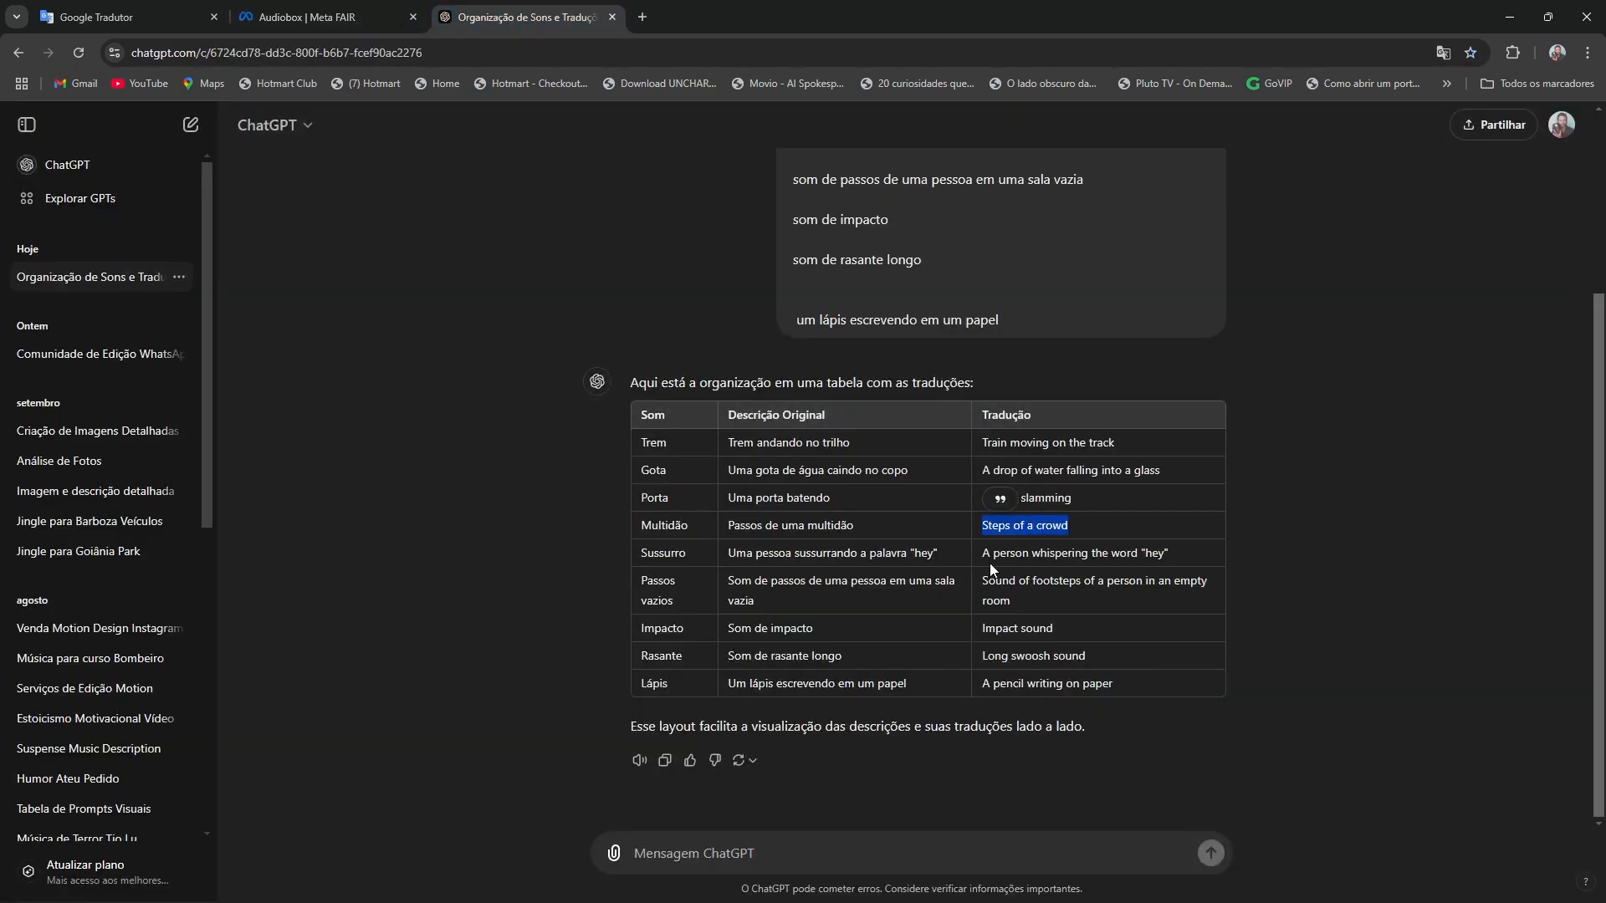
pyautogui.moveTo(985, 555); pyautogui.dragTo(1169, 555)
pyautogui.hotkey('ctrl', 'c')
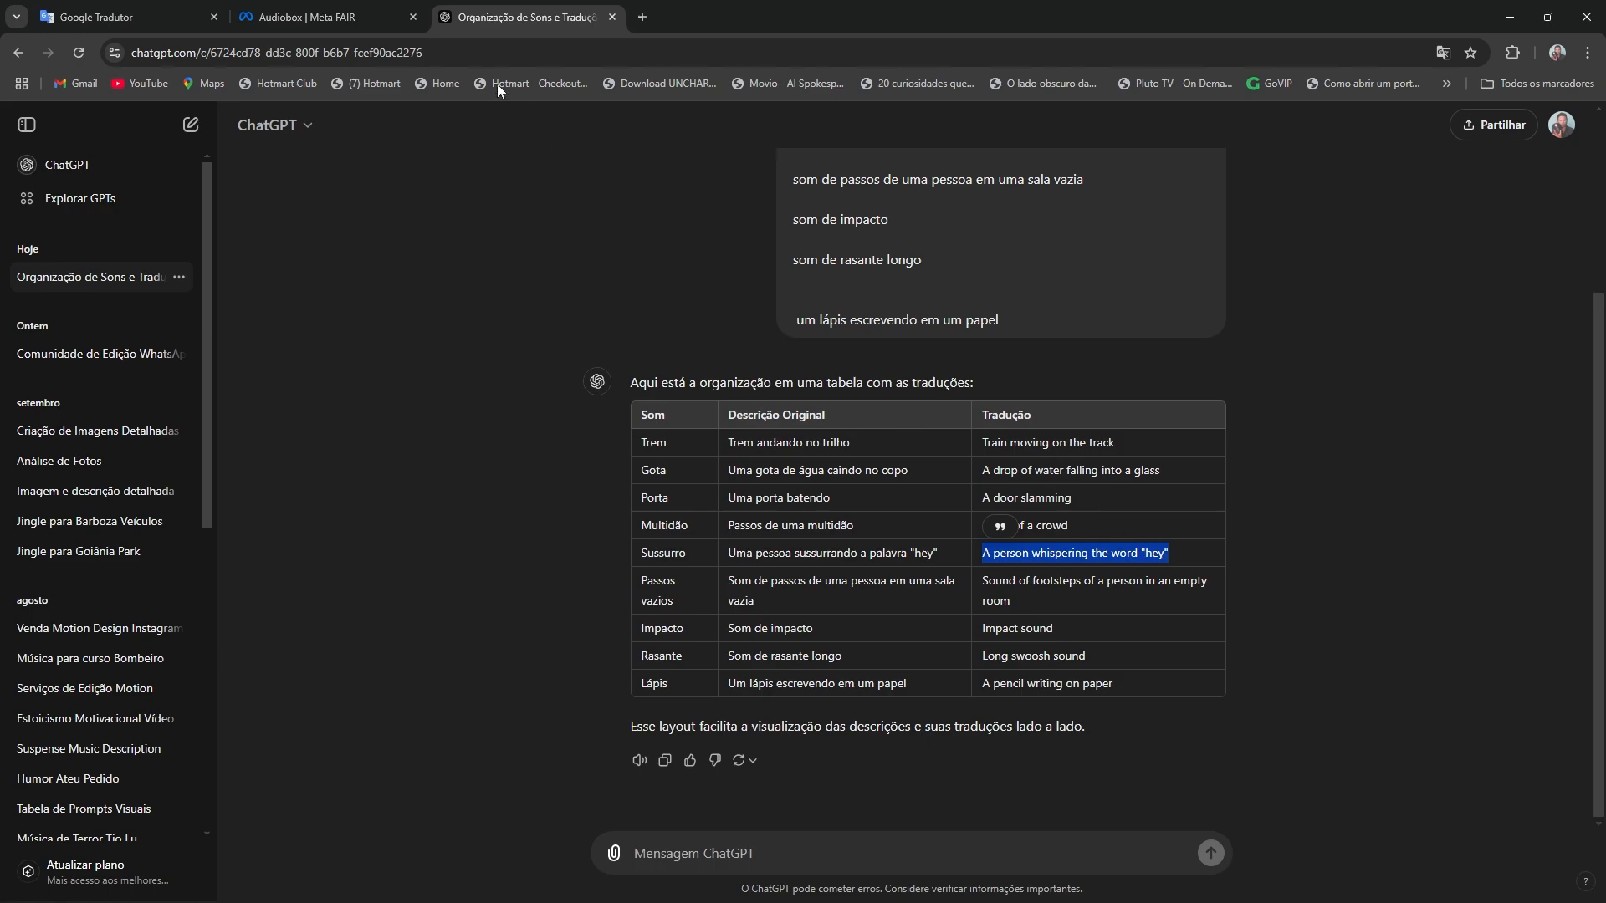
pyautogui.click(318, 12)
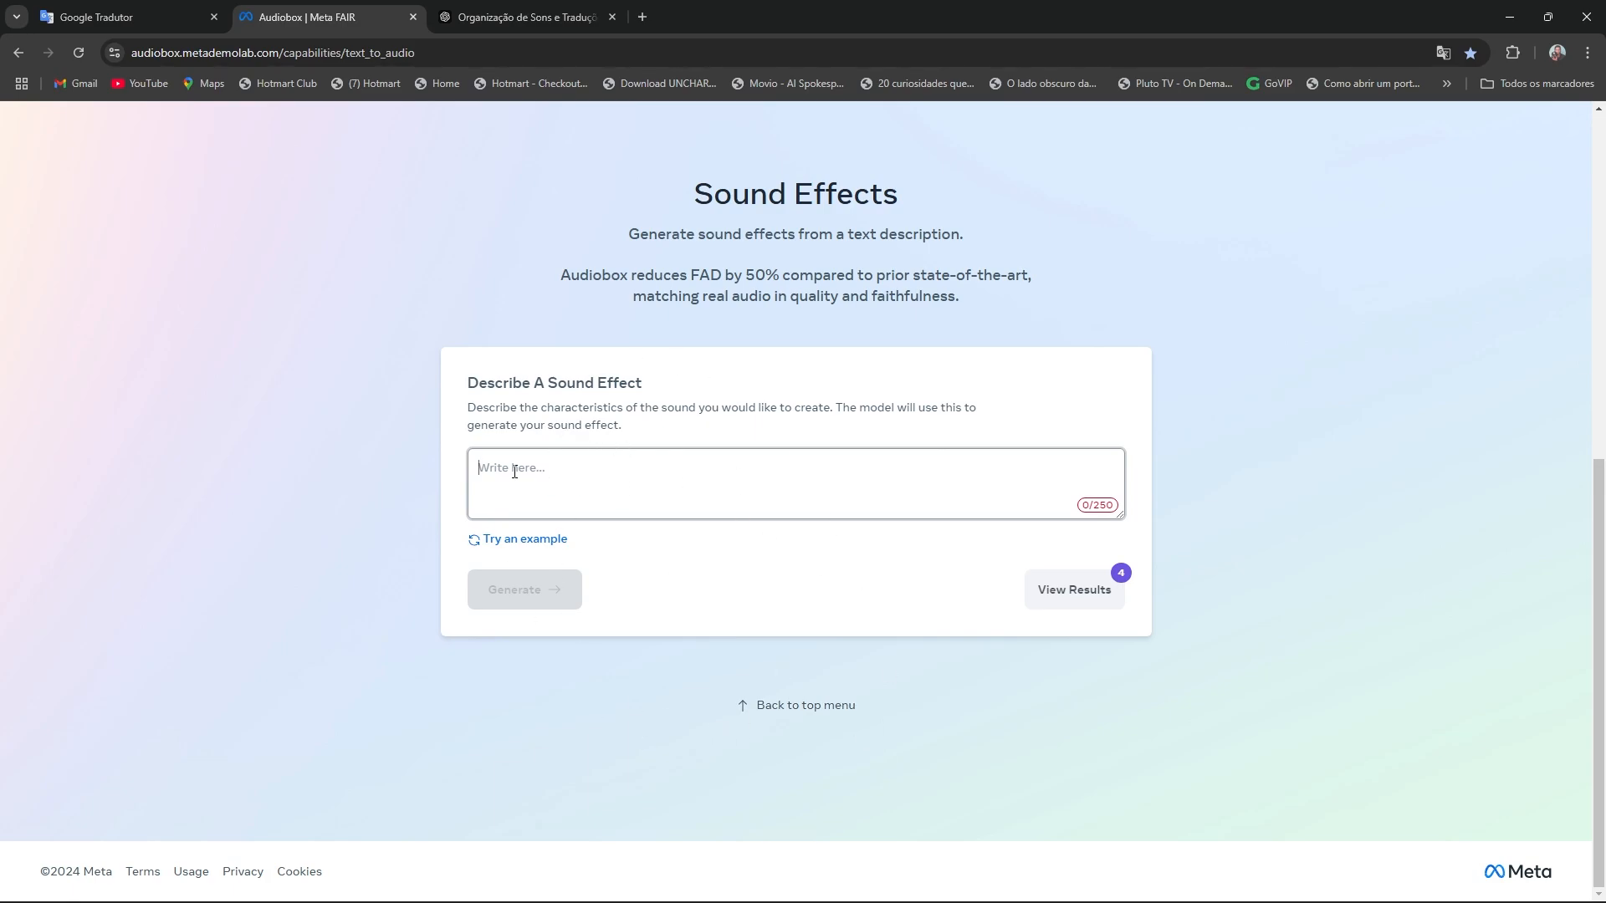
pyautogui.click(618, 476)
pyautogui.hotkey('ctrl', 'v')
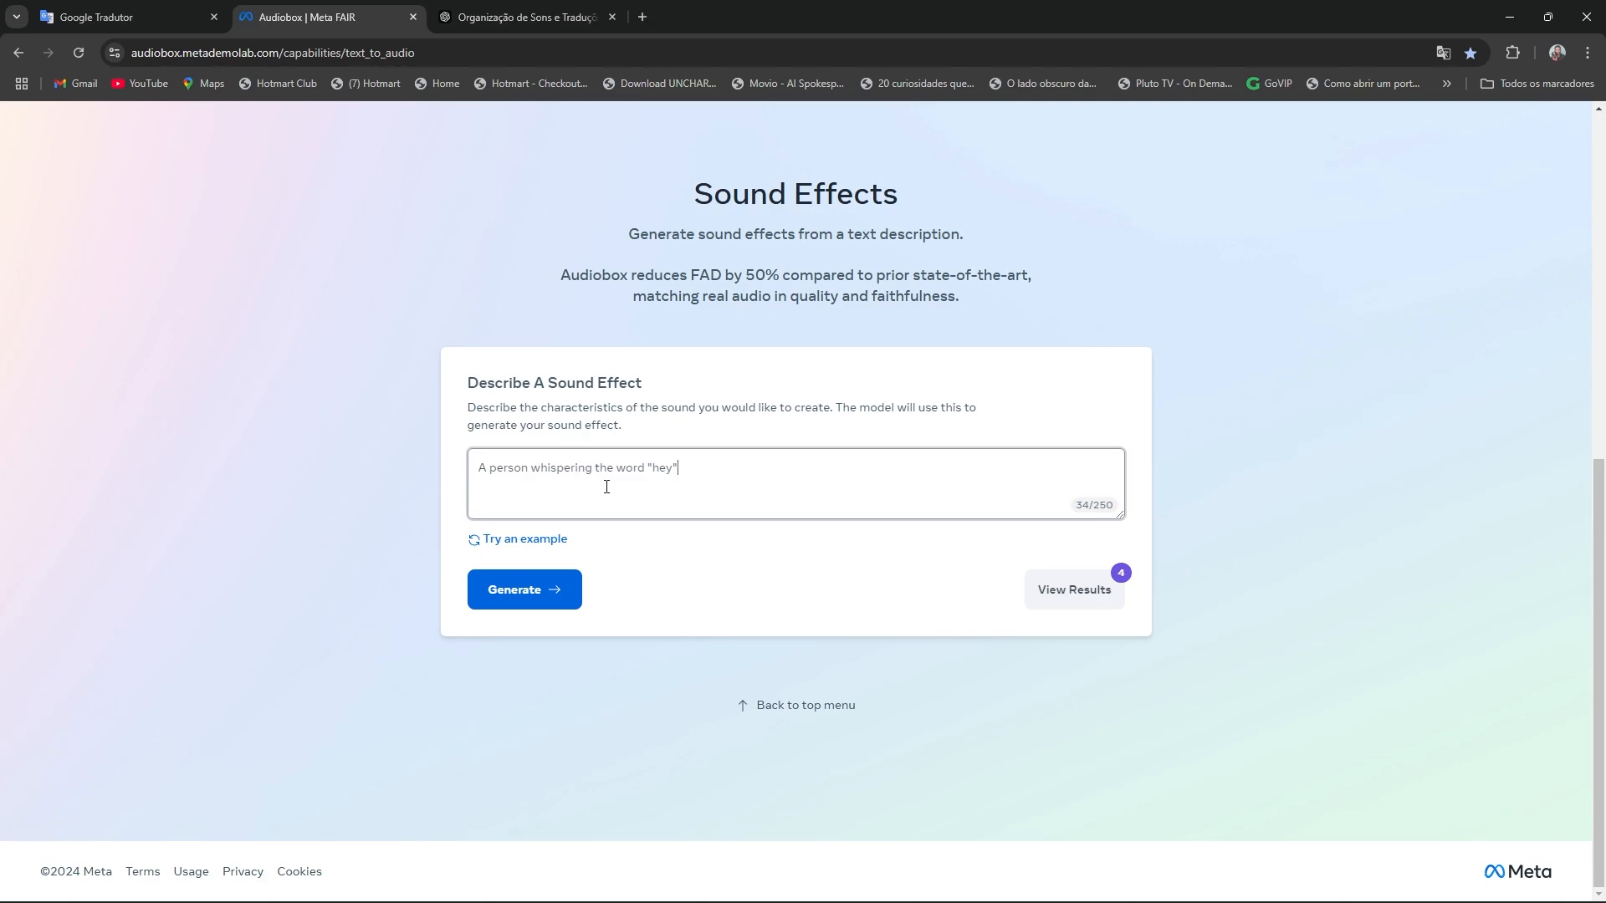
pyautogui.click(563, 599)
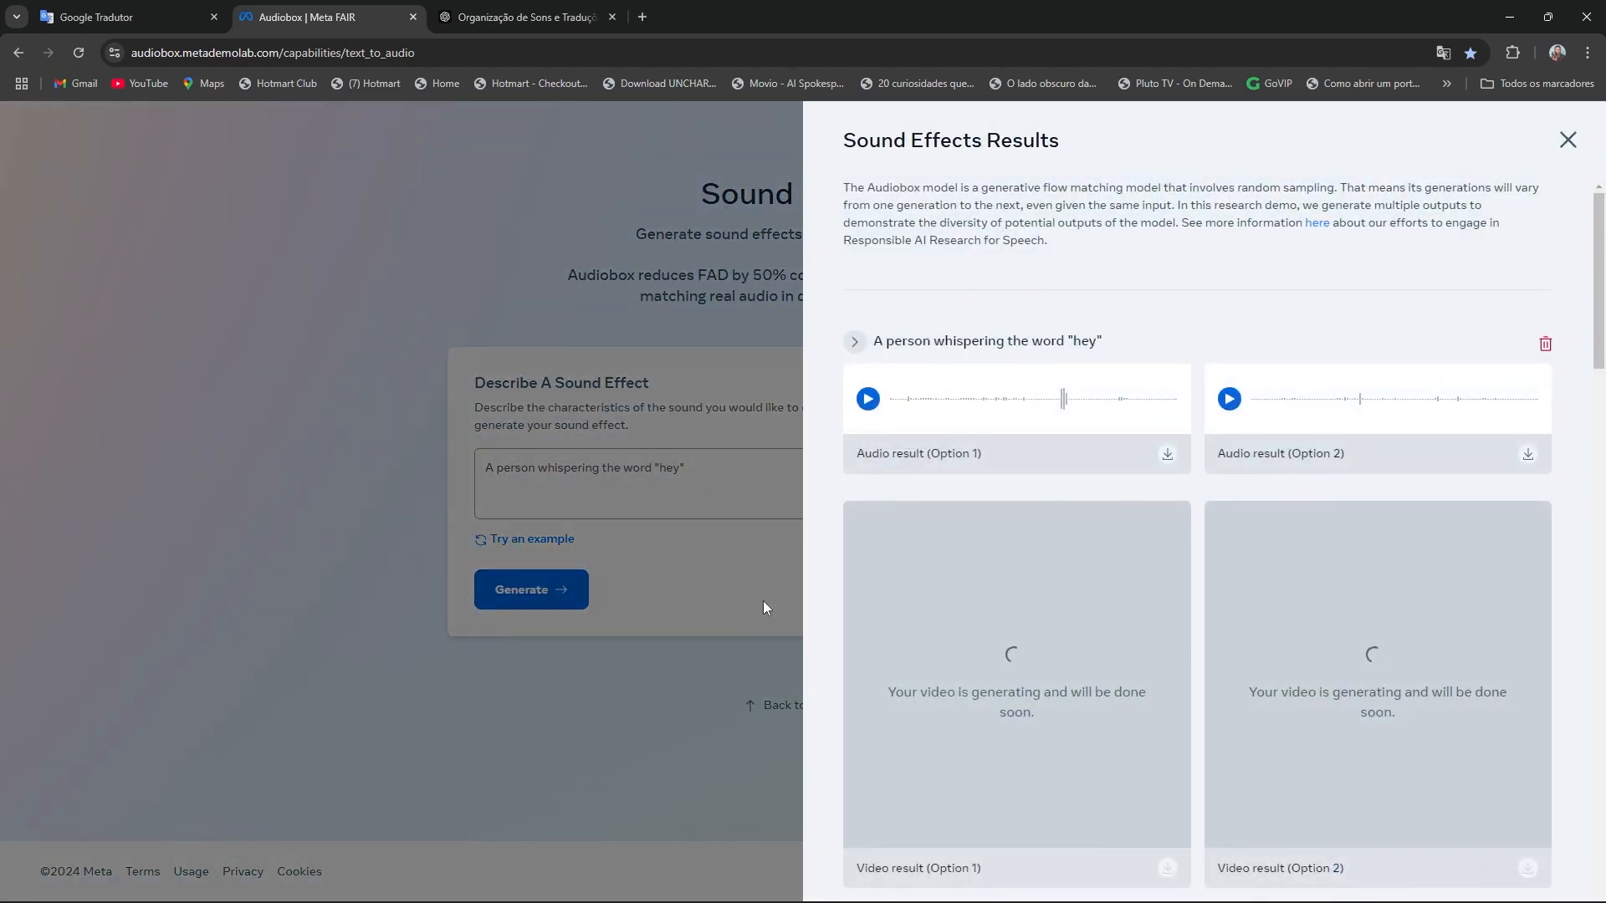
# Step: Listen to the Option 1 and Option 2 audio results for the whispering person, and close the results list
pyautogui.click(868, 406)
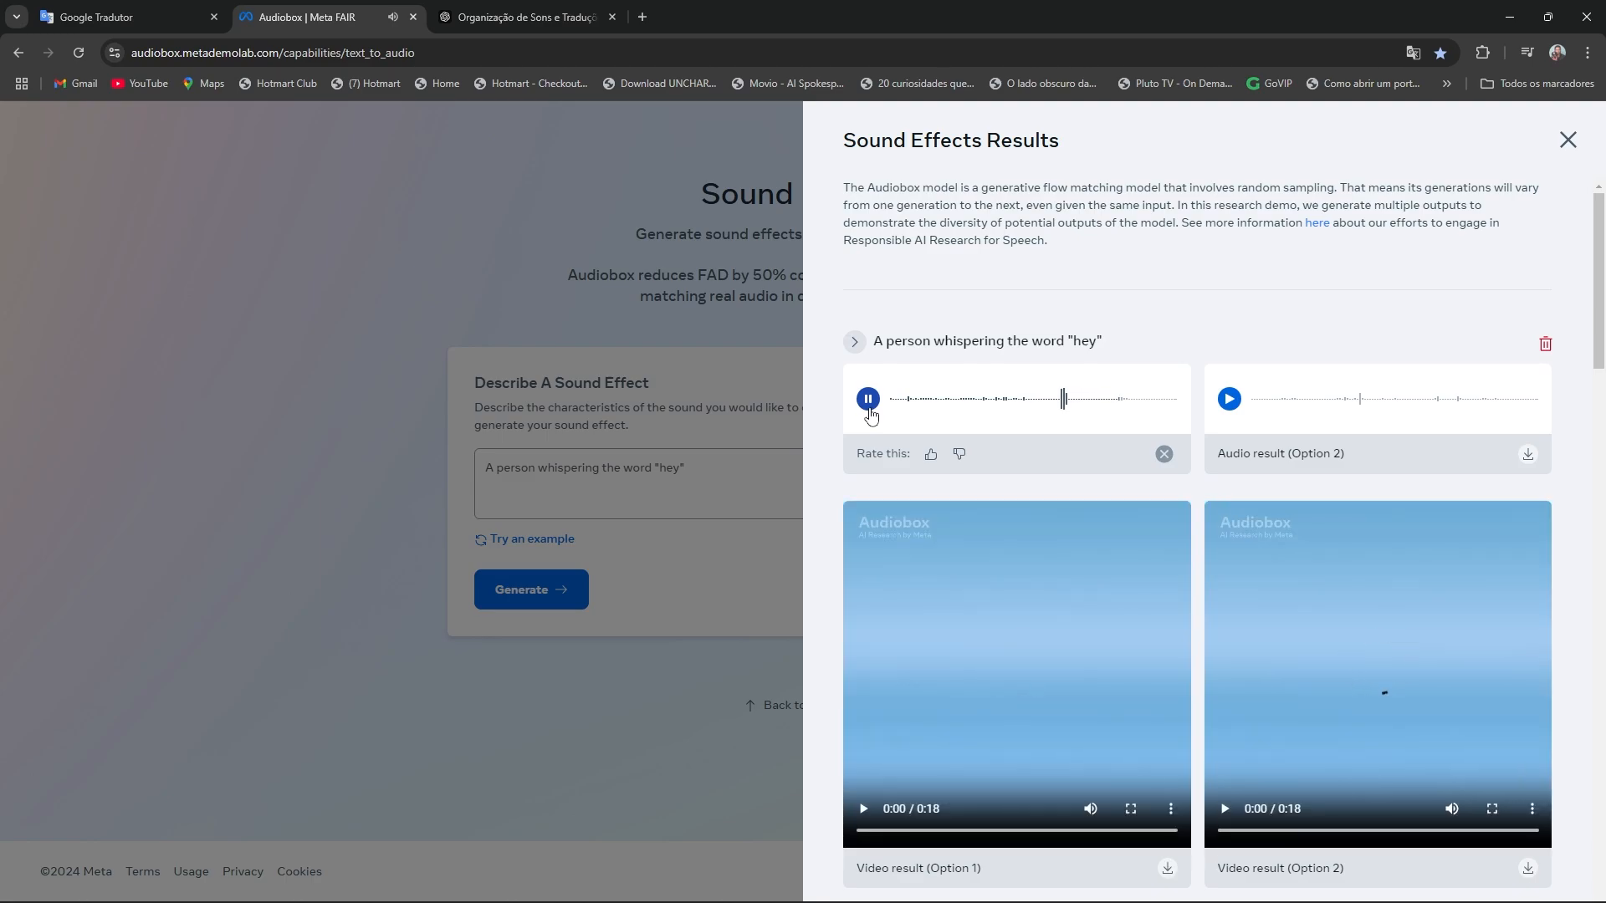
pyautogui.click(872, 415)
pyautogui.click(869, 399)
pyautogui.click(1228, 401)
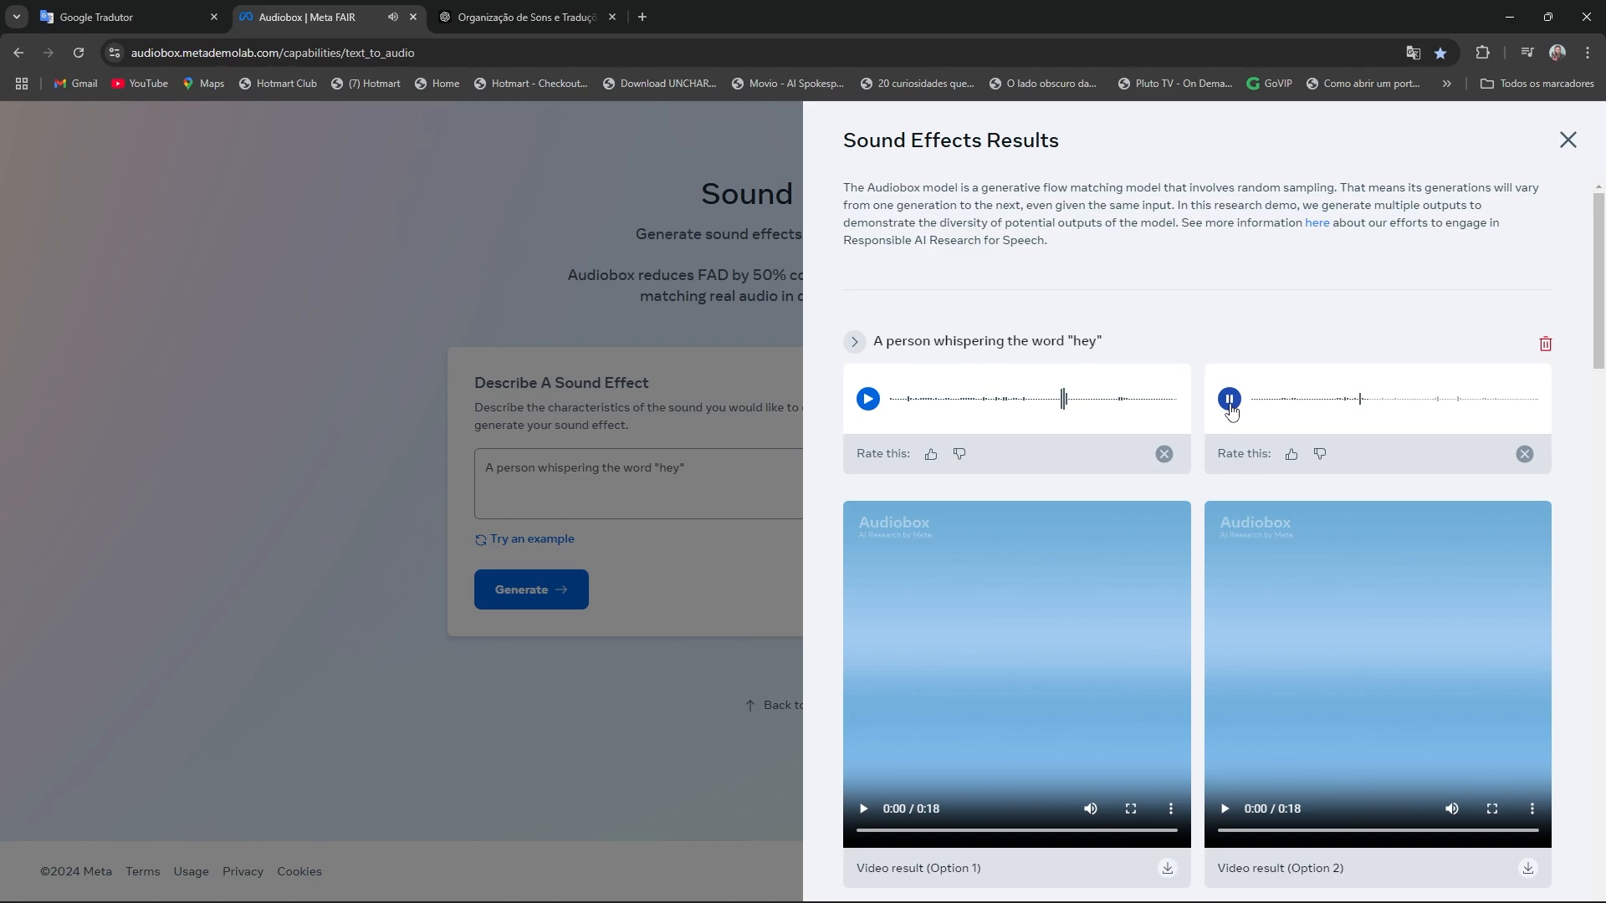
pyautogui.click(1229, 400)
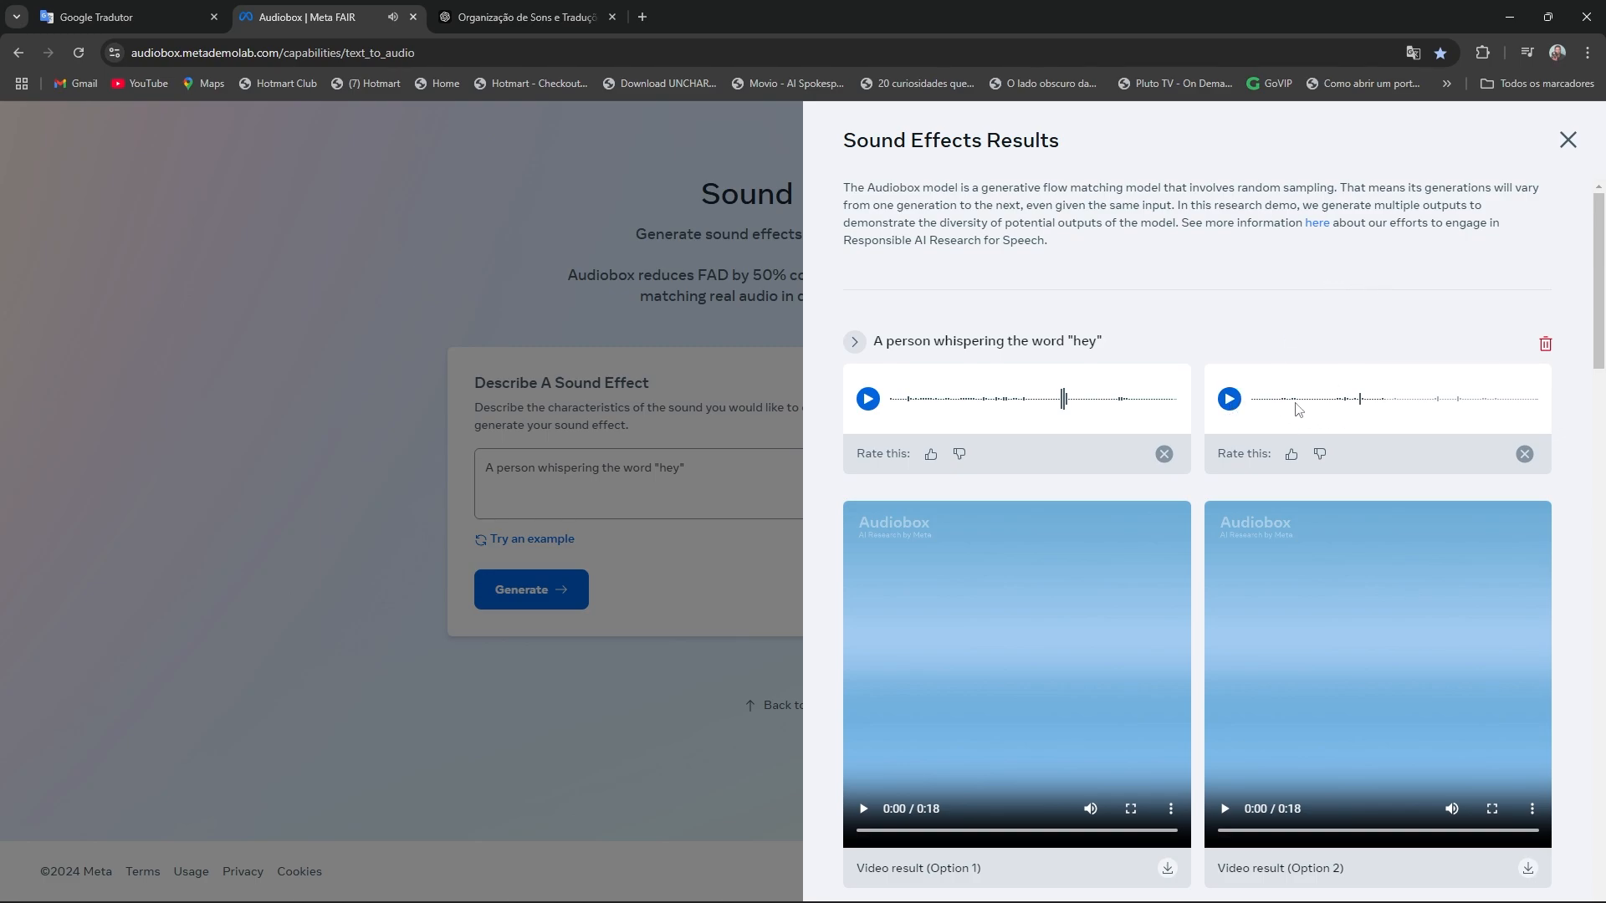
pyautogui.click(1568, 139)
# Step: Replace the Audiobox description with "Sound of footsteps of a person in an empty room" copied from the ChatGPT table and generate the sound effect
pyautogui.moveTo(746, 475); pyautogui.dragTo(452, 475)
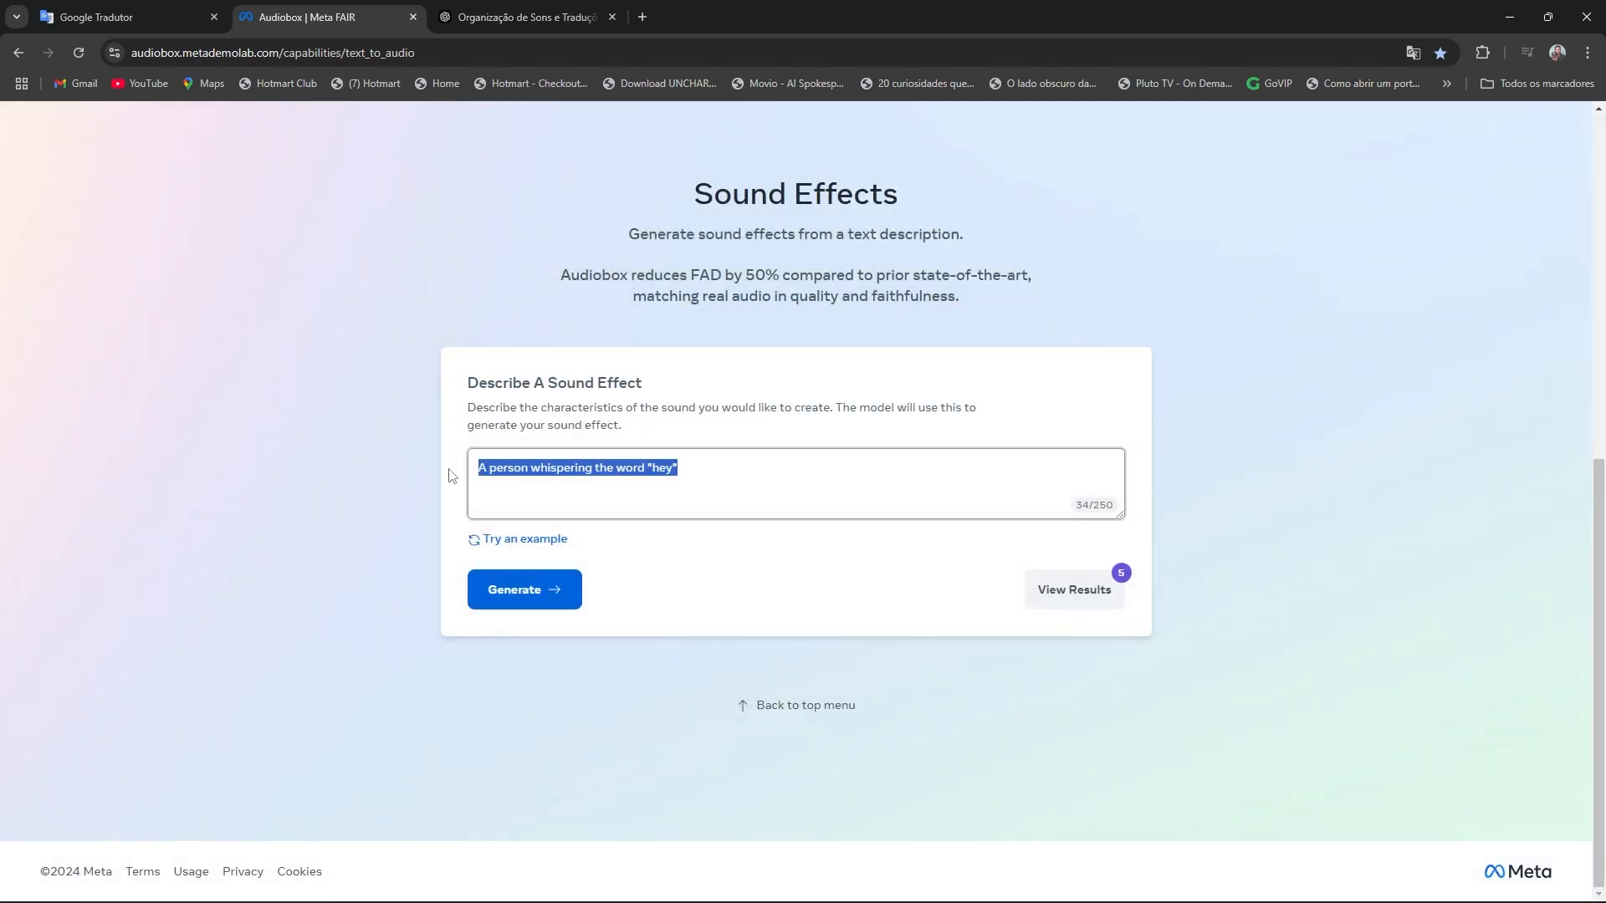
pyautogui.press('BackSpace')
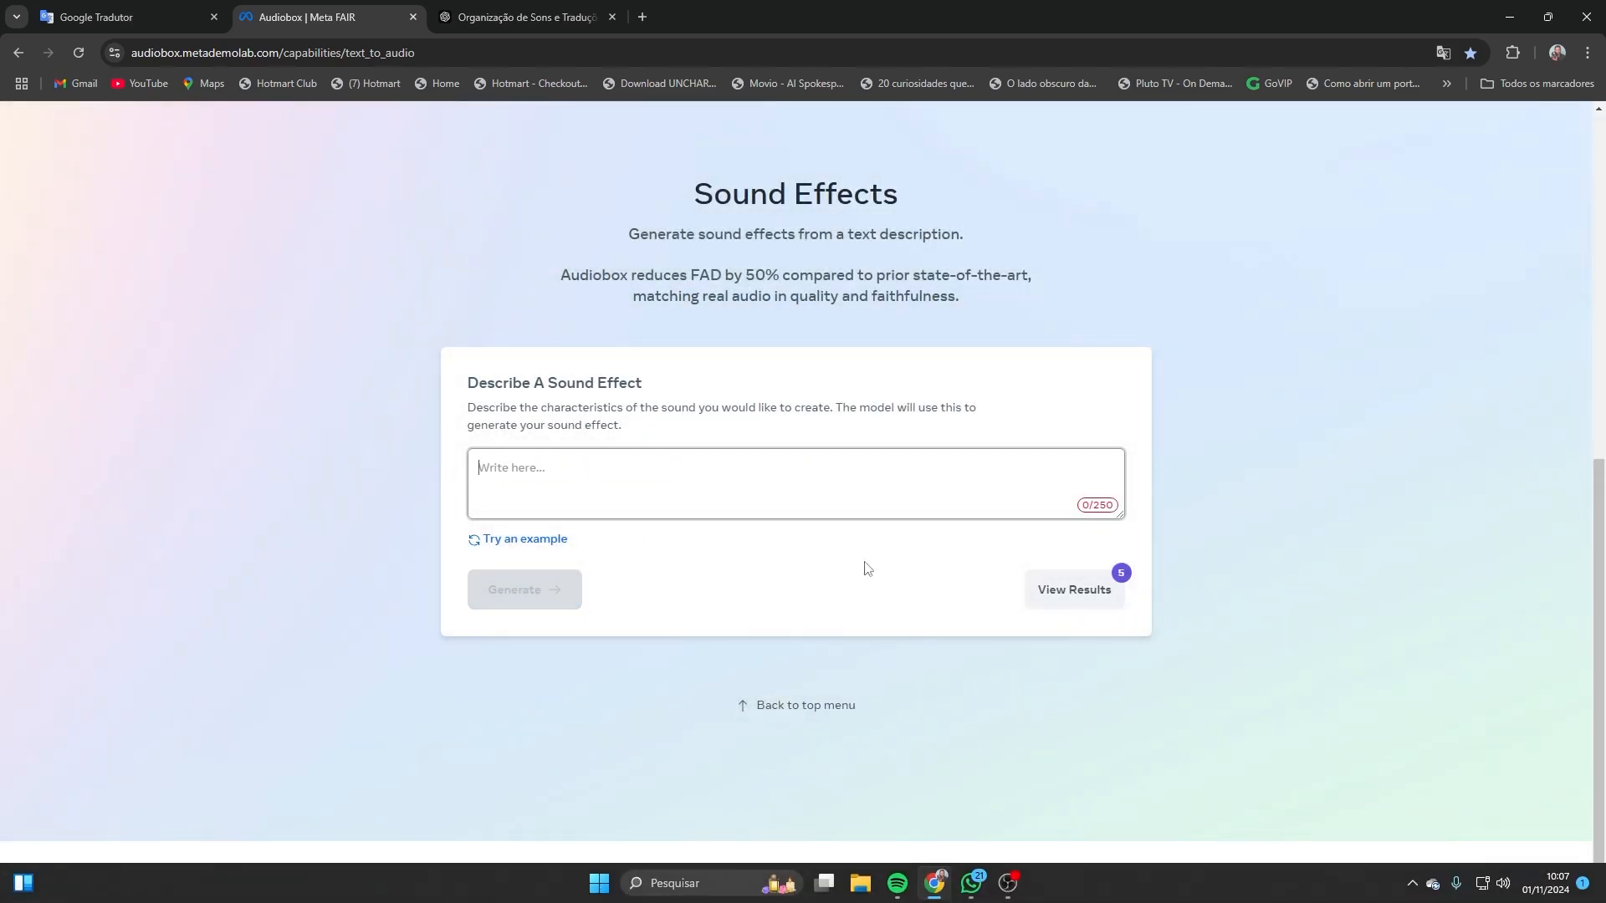
pyautogui.click(522, 18)
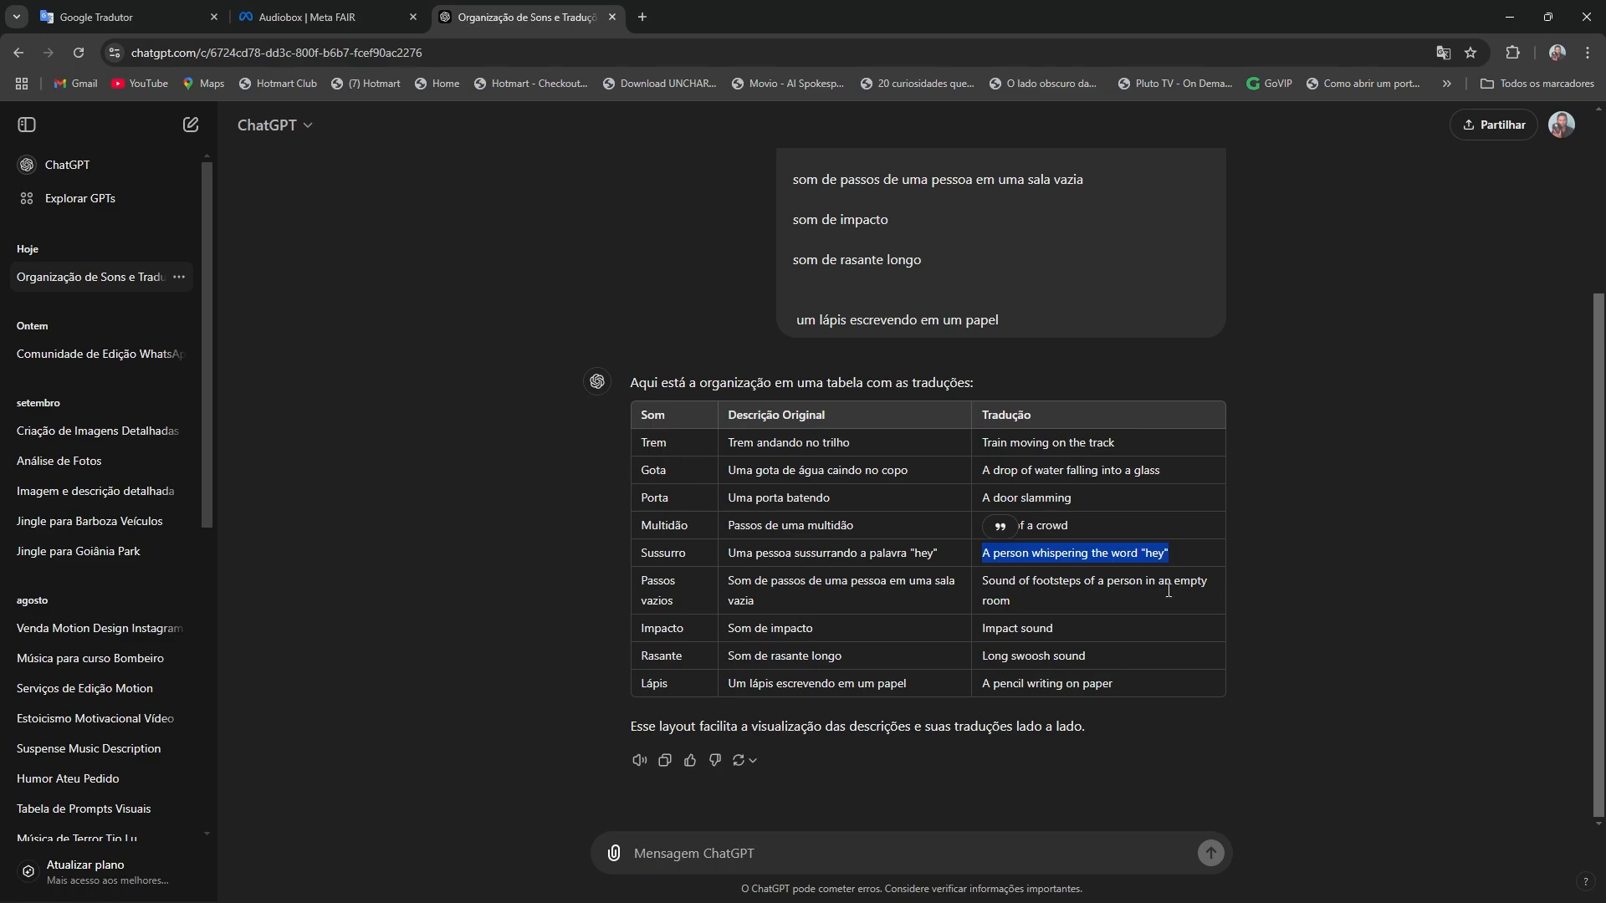
pyautogui.moveTo(1014, 604); pyautogui.dragTo(976, 577)
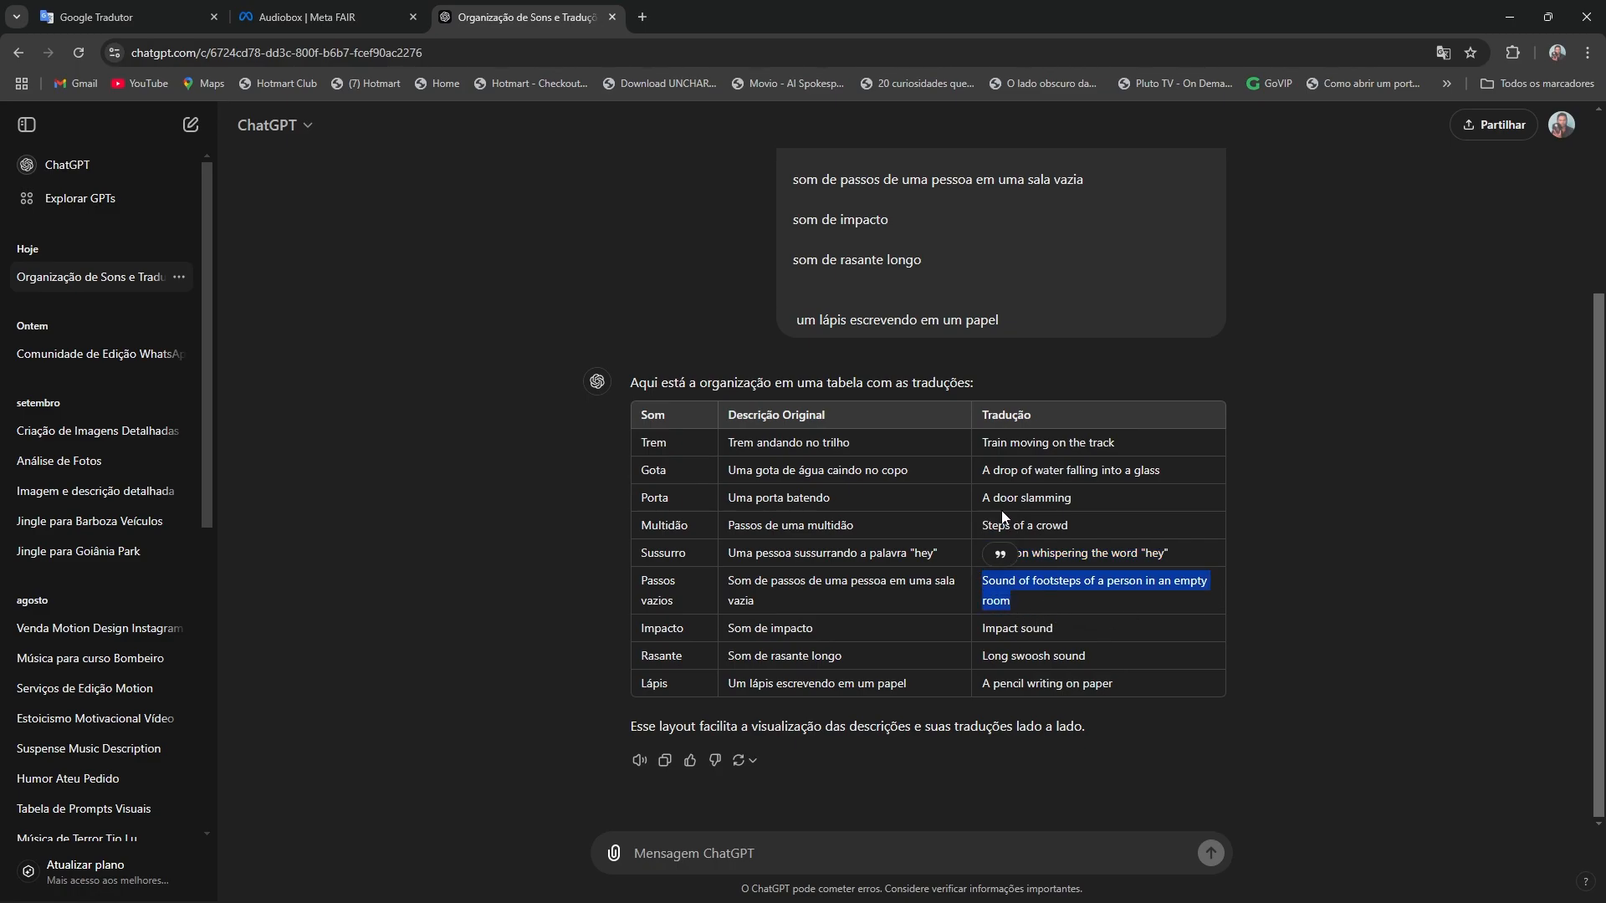
pyautogui.click(310, 18)
pyautogui.hotkey('ctrl', 'v')
pyautogui.click(548, 594)
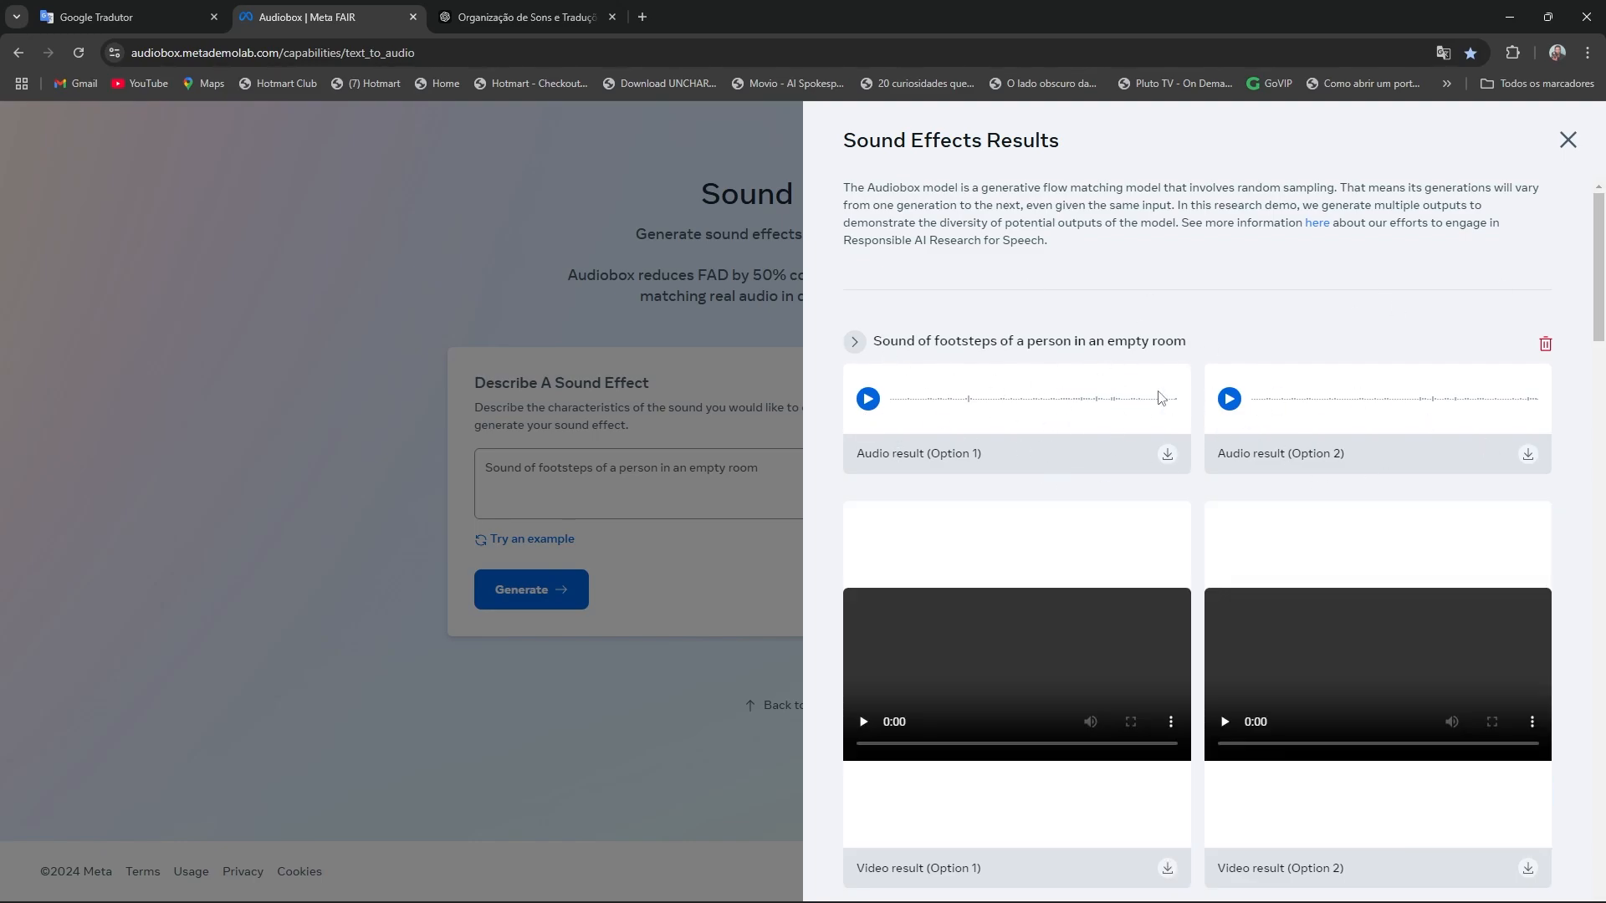
# Step: Listen to both audio results for the footsteps in an empty room and close the results list
pyautogui.click(866, 400)
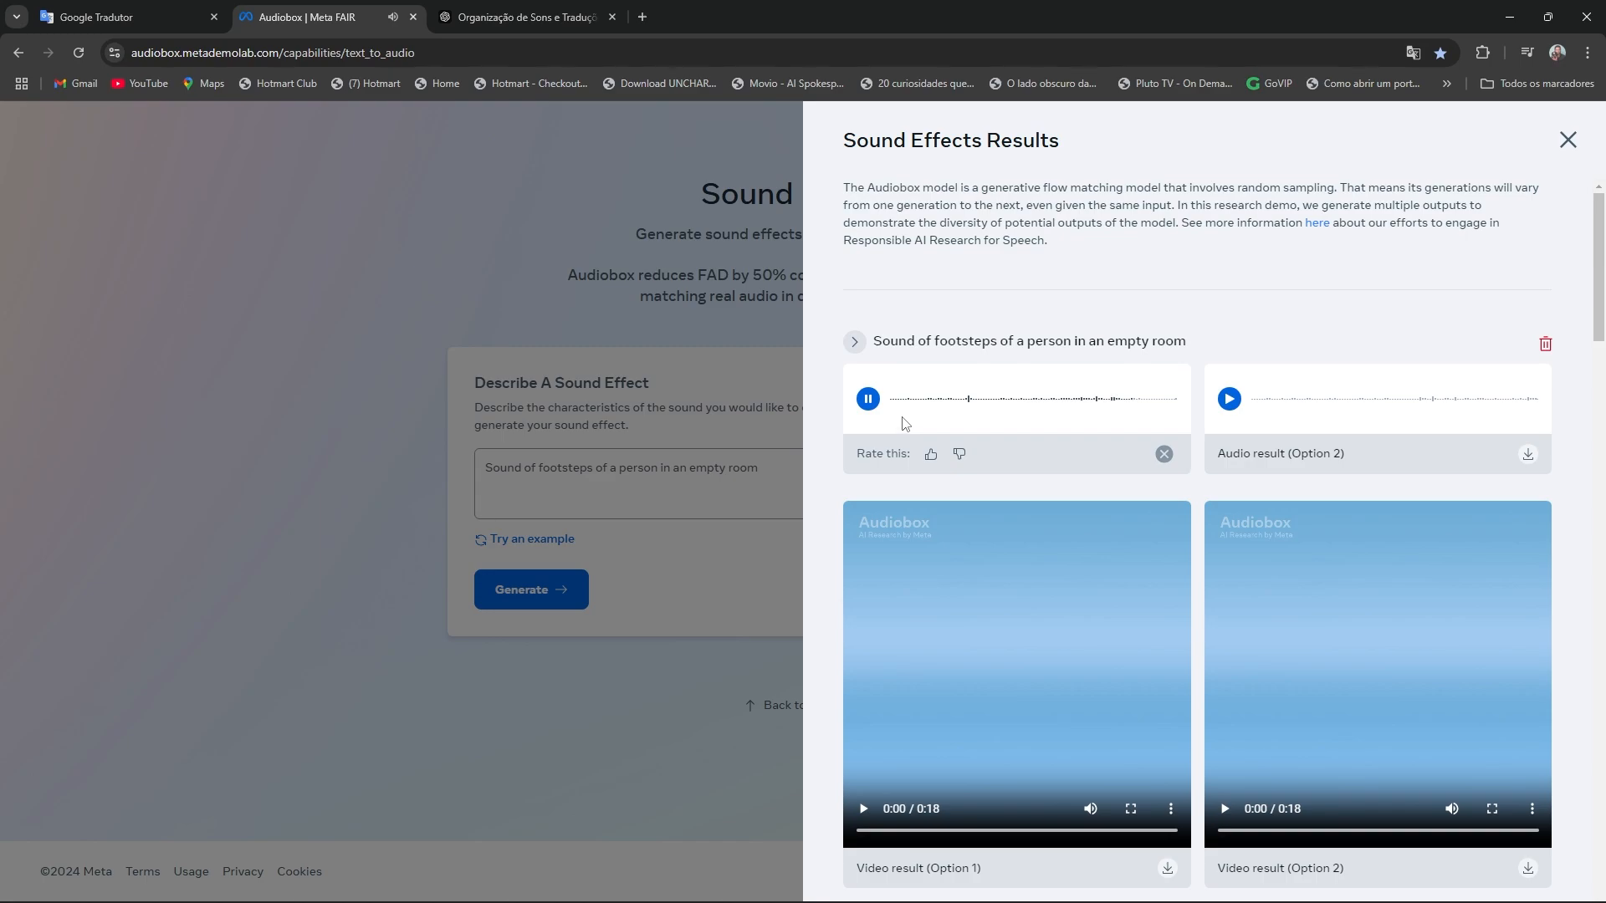
pyautogui.click(1228, 410)
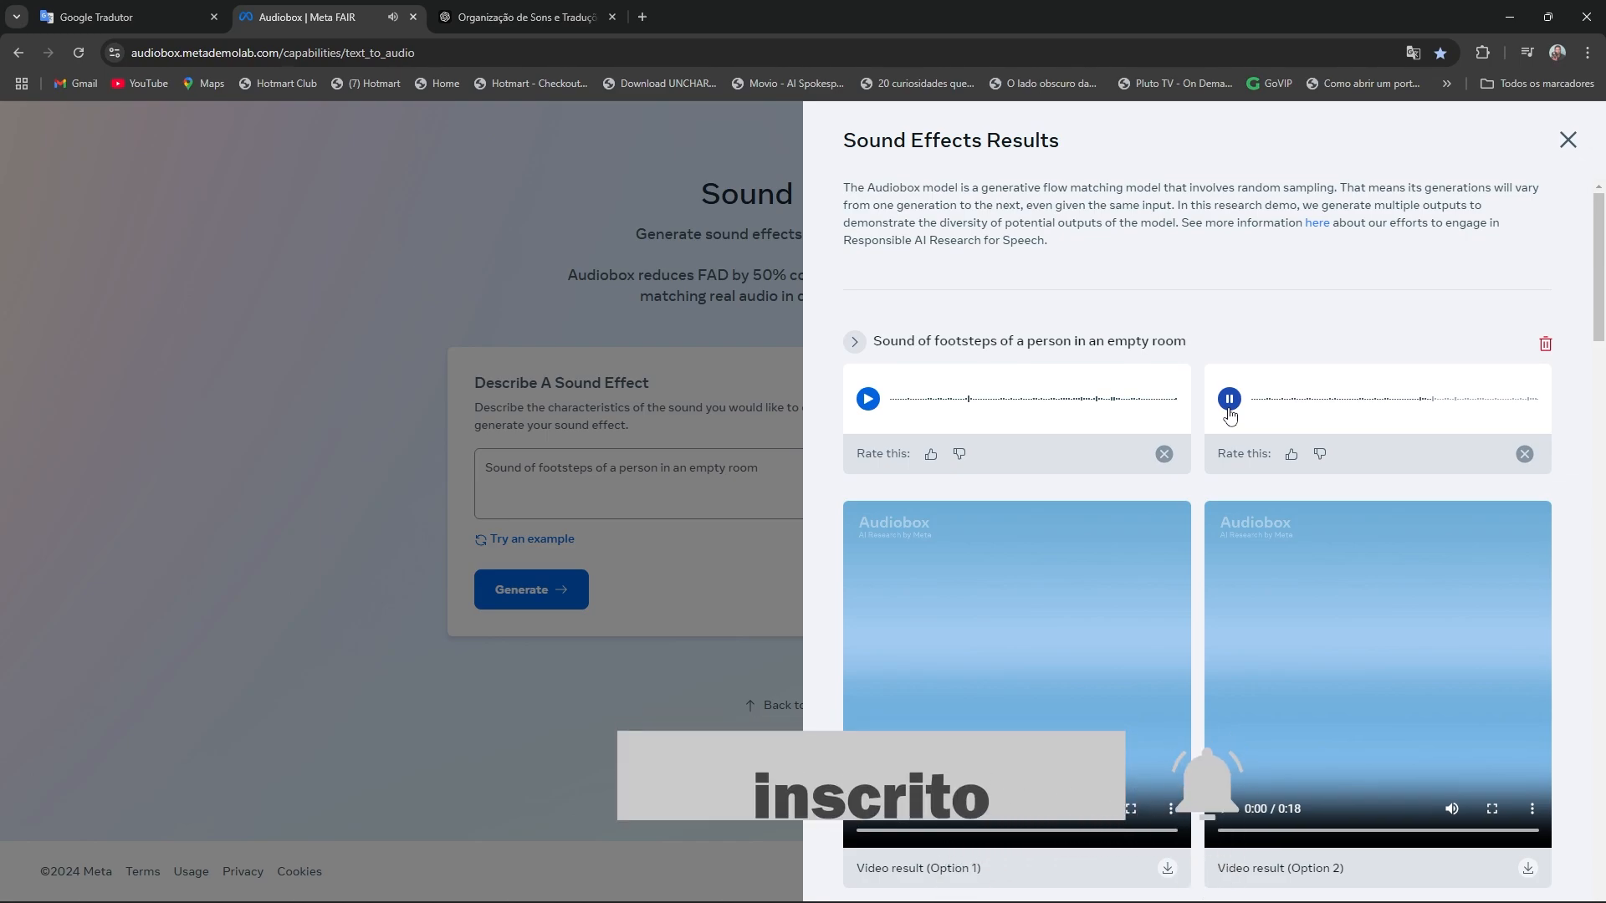
pyautogui.click(1229, 410)
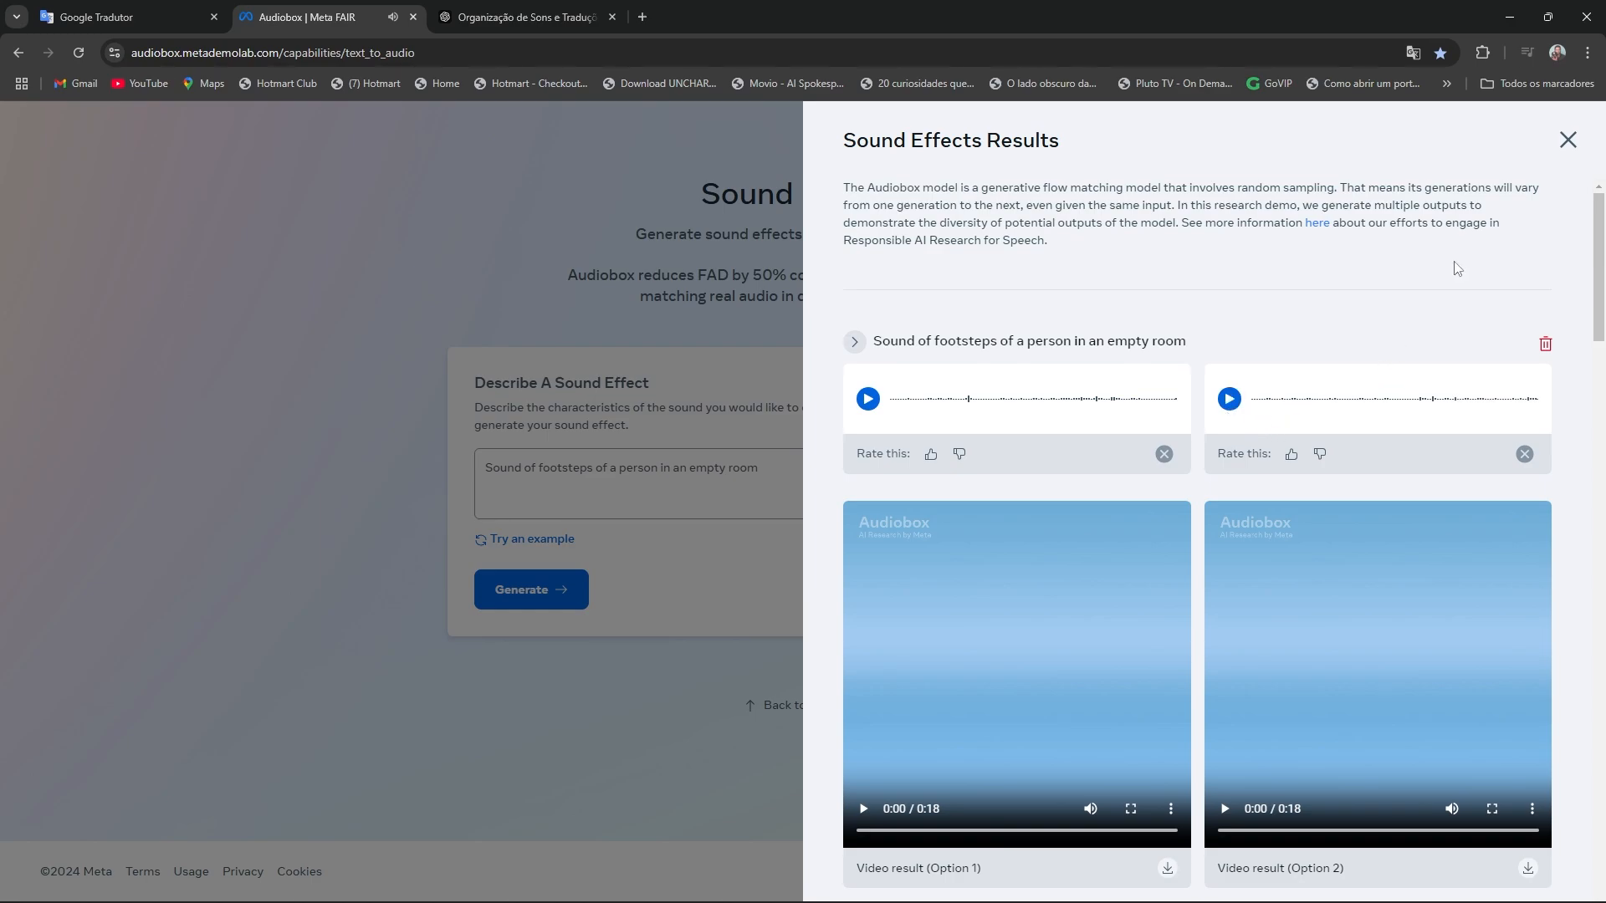
pyautogui.click(1568, 139)
# Step: Replace the Audiobox description with "Impact sound" copied from the ChatGPT table and generate the sound effect
pyautogui.click(502, 17)
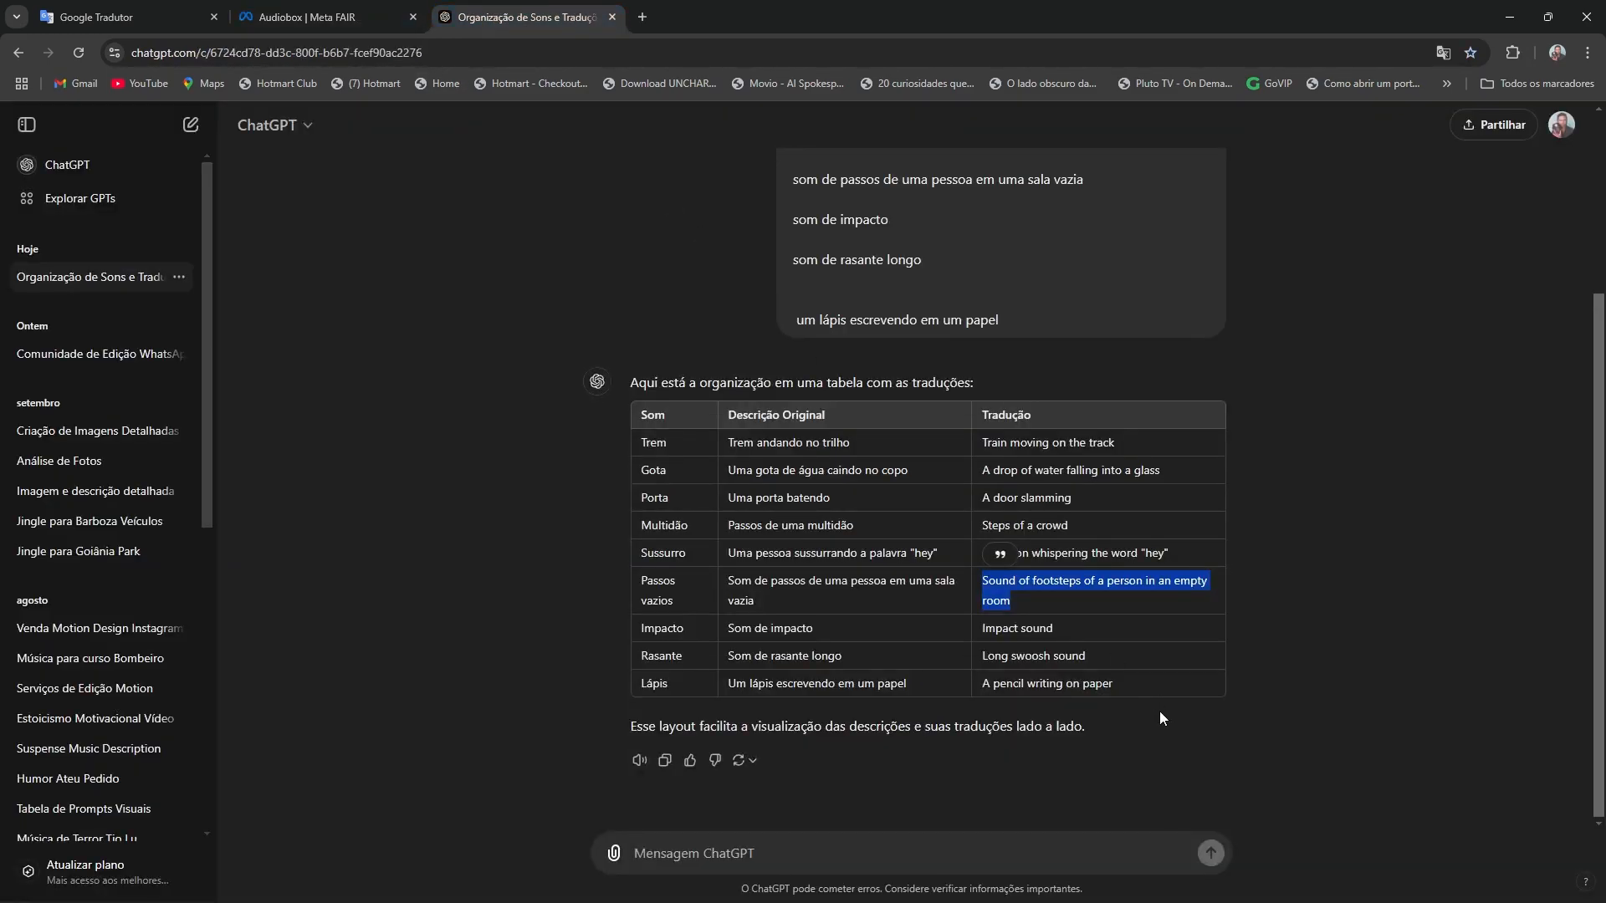
pyautogui.click(1059, 630)
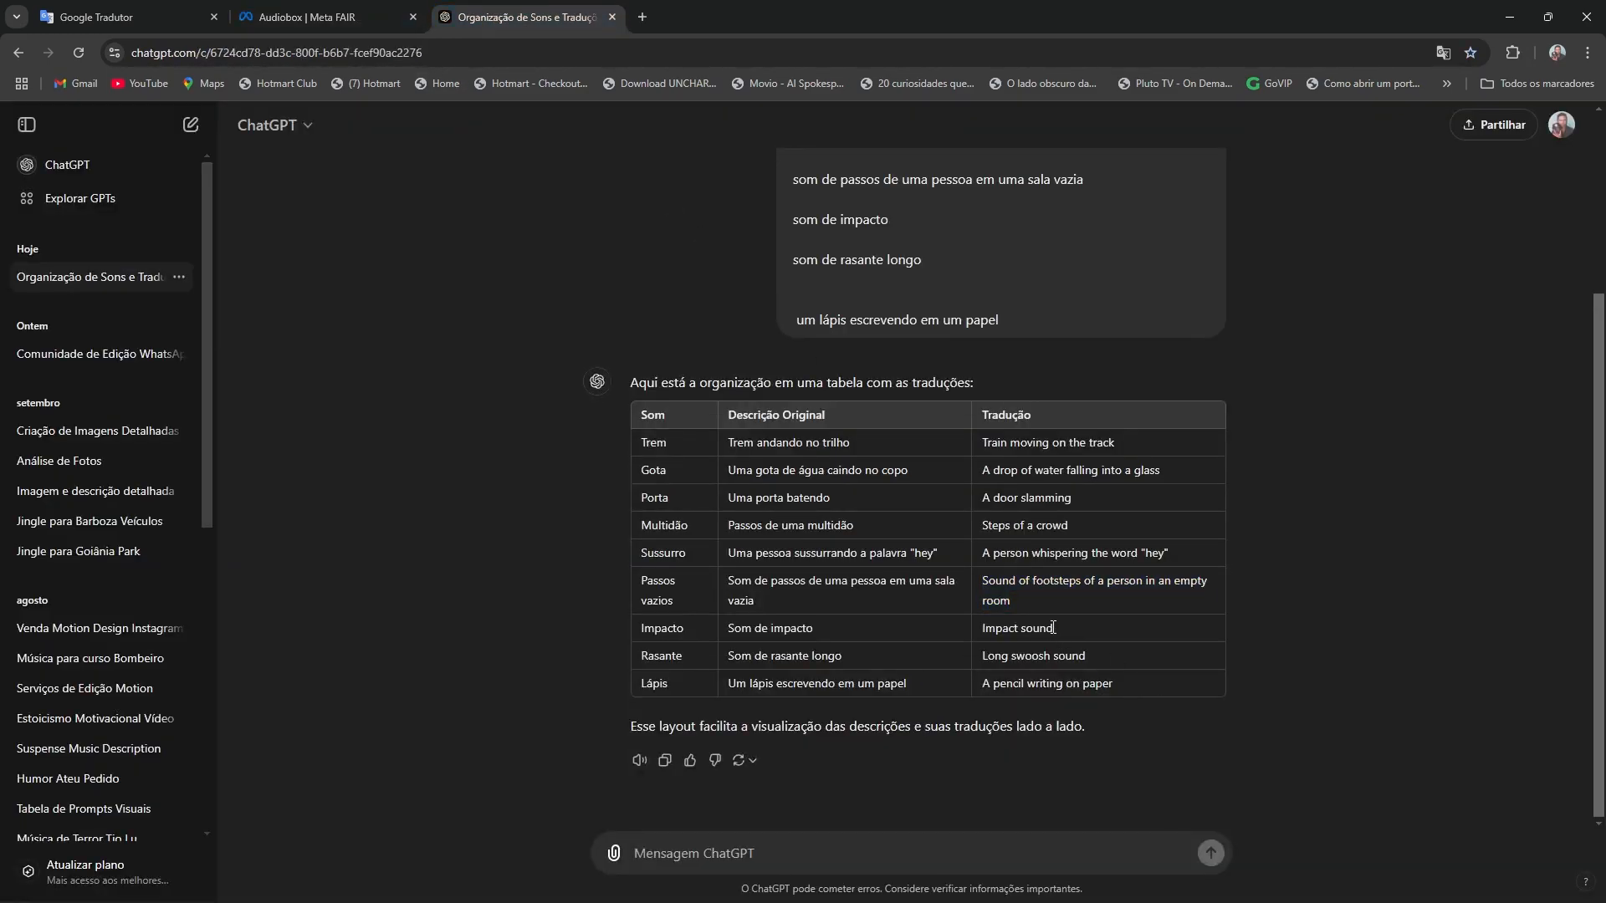
pyautogui.moveTo(1052, 627); pyautogui.dragTo(960, 634)
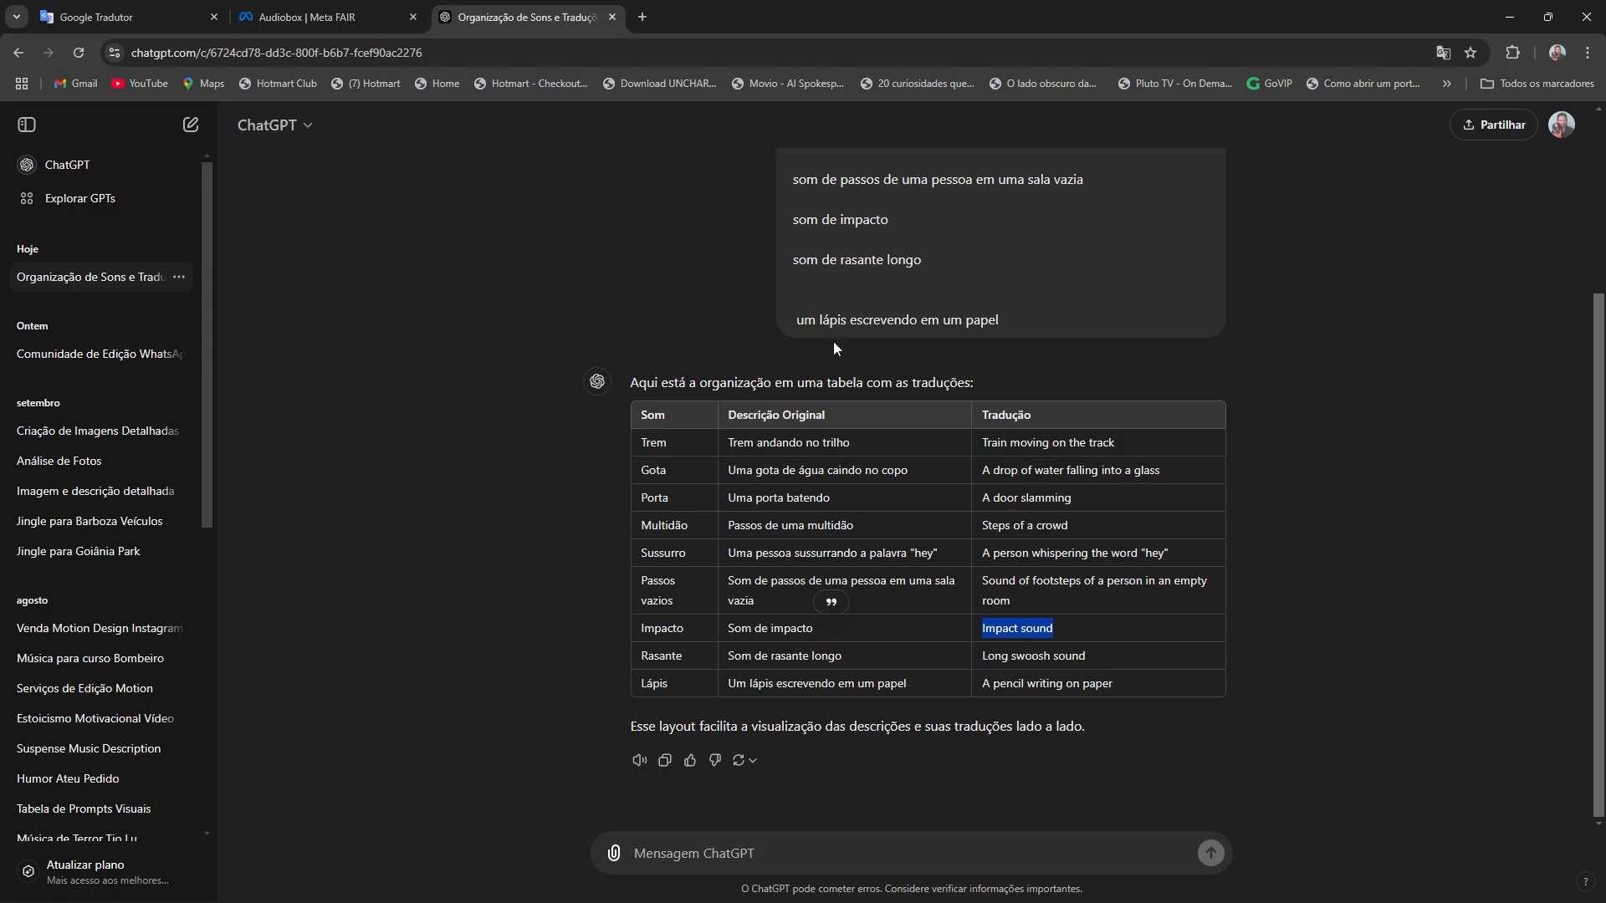
pyautogui.click(396, 10)
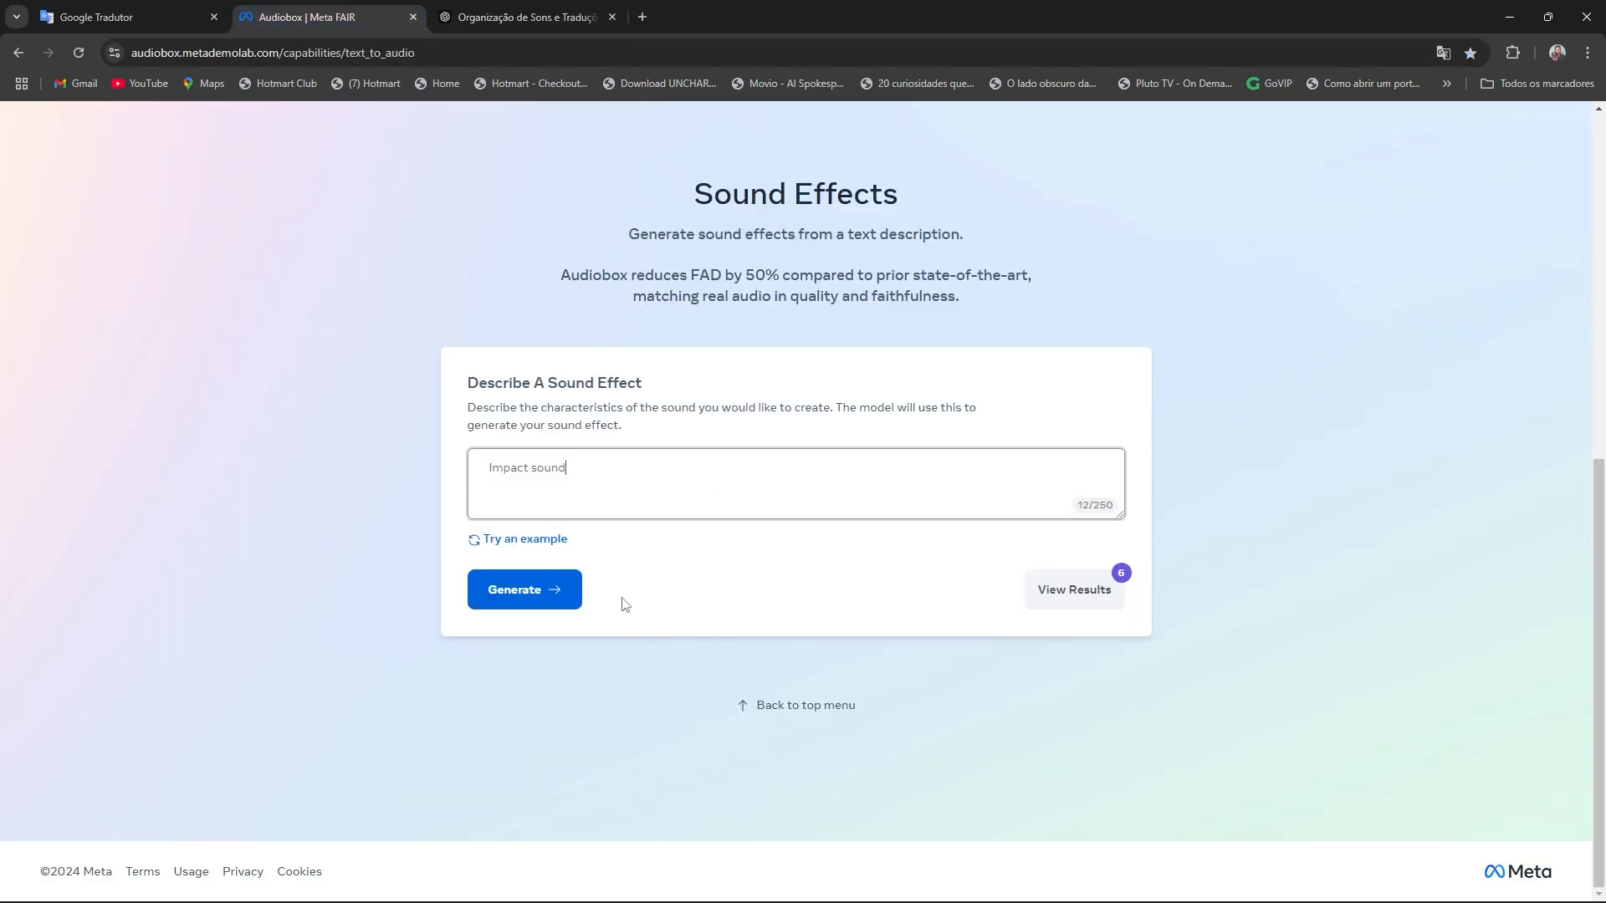
pyautogui.click(556, 597)
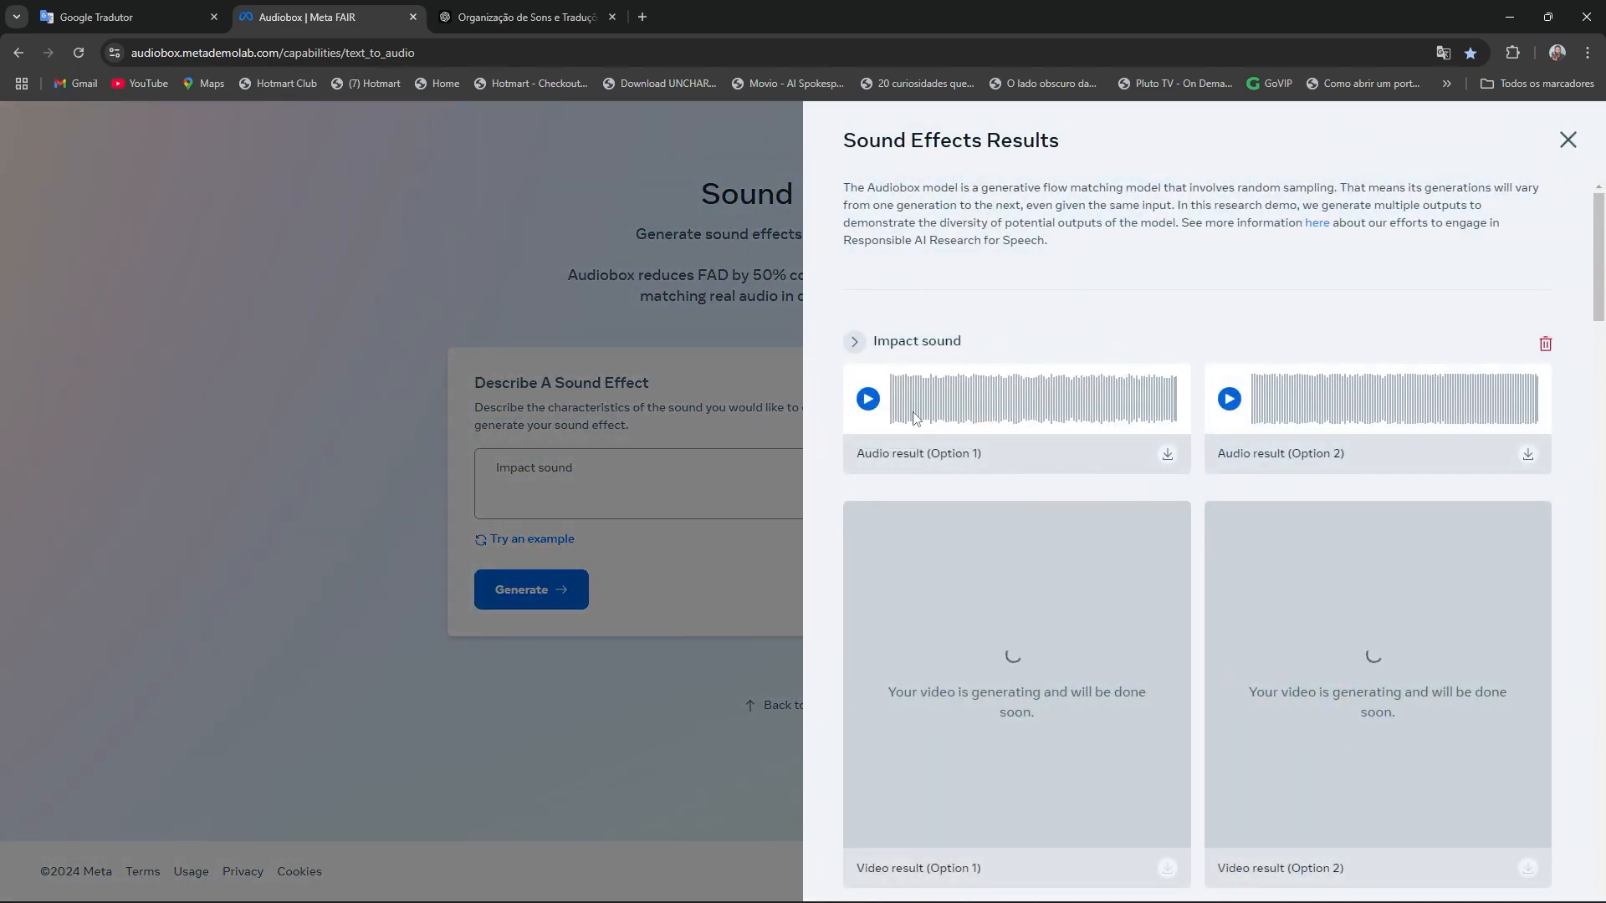
# Step: Listen to part of the Option 1 and Option 2 audio results for the impact sound, and close the results list
pyautogui.click(870, 401)
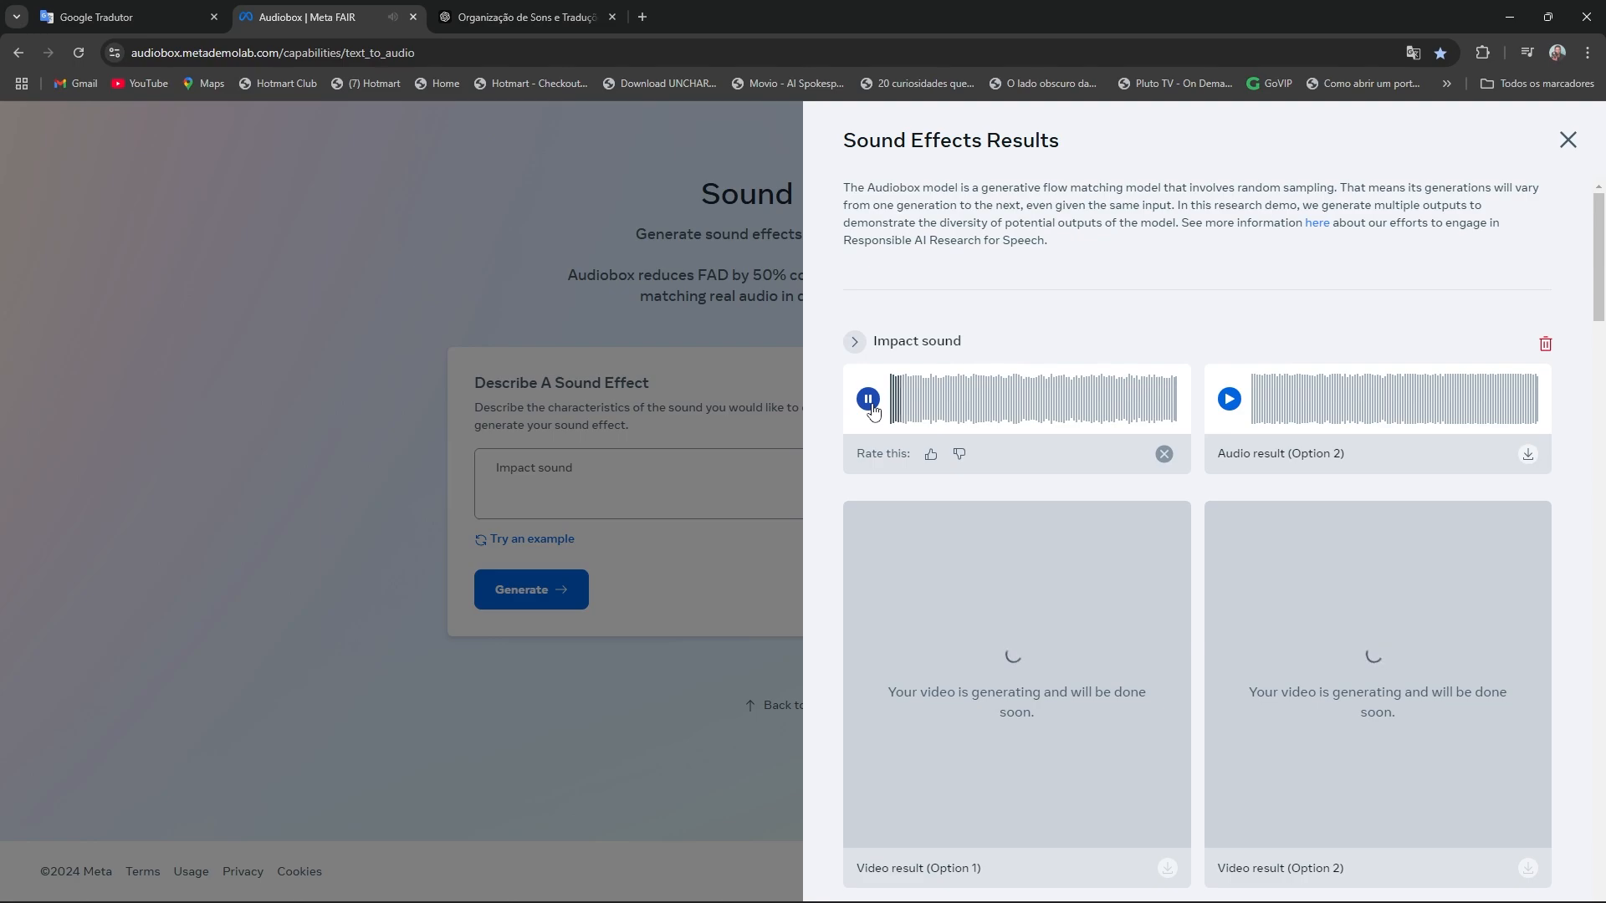
pyautogui.click(870, 405)
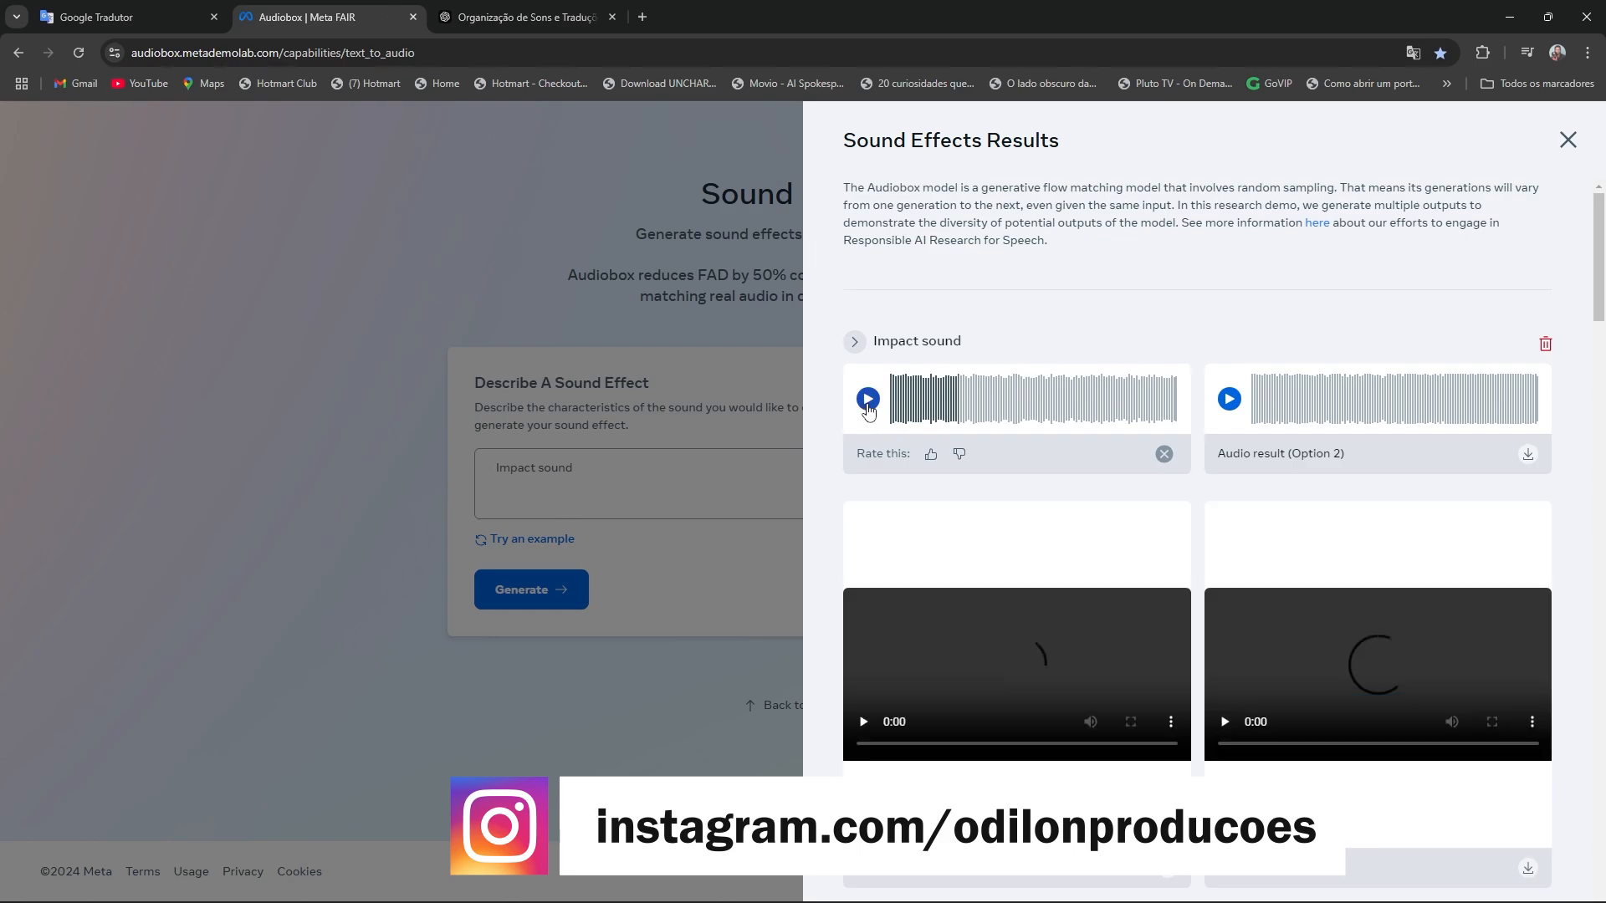
pyautogui.click(869, 403)
pyautogui.click(869, 401)
pyautogui.click(1228, 402)
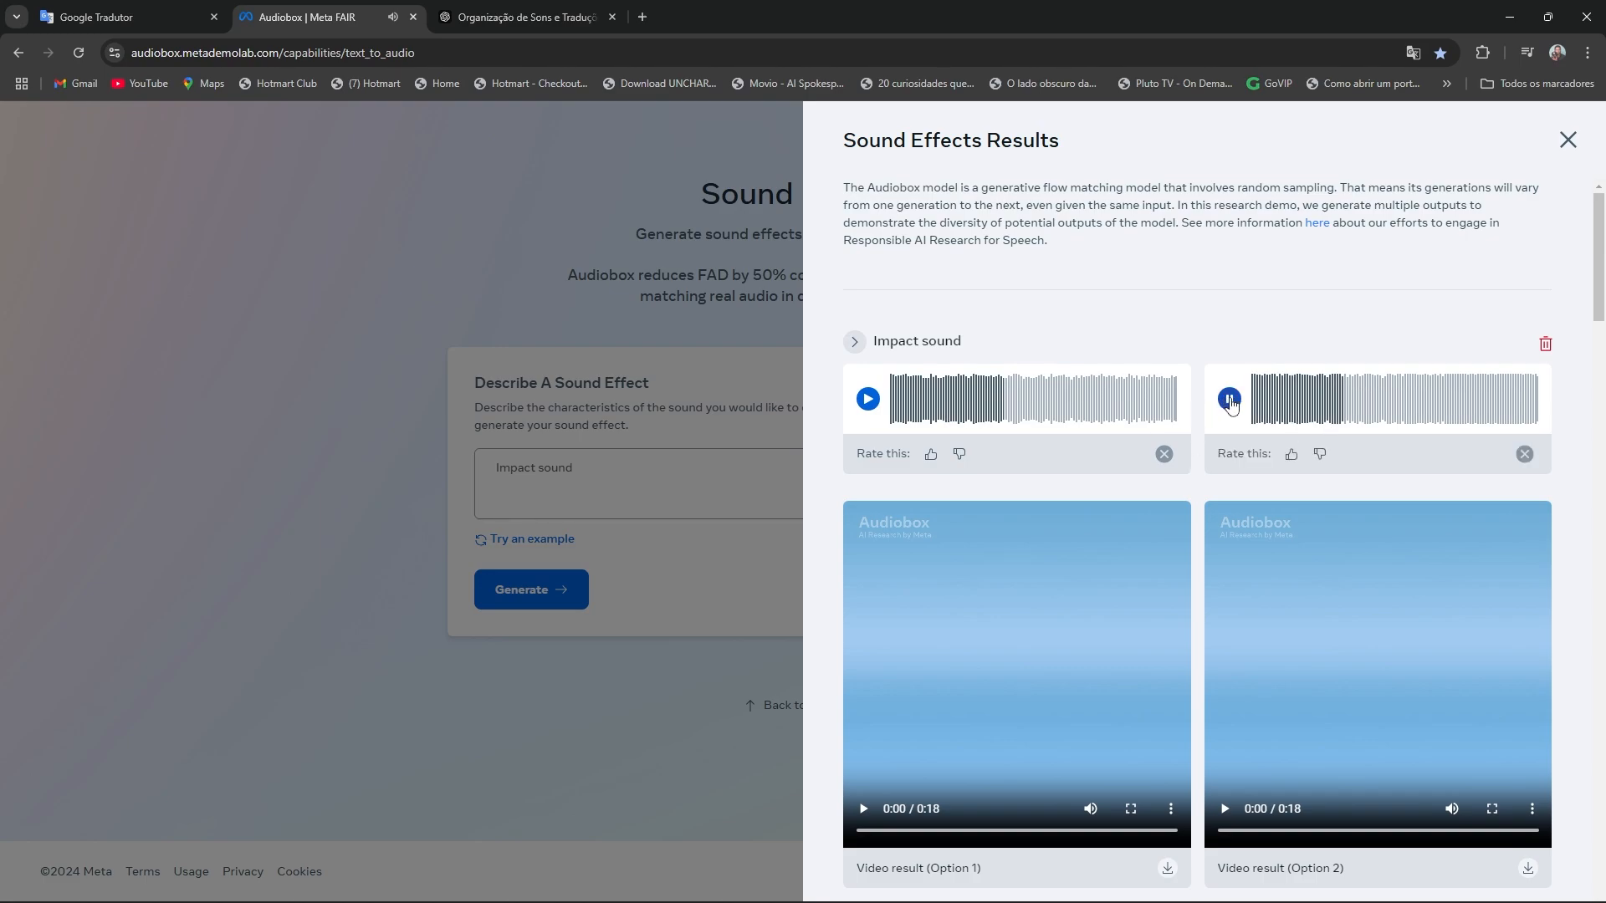
pyautogui.click(1229, 401)
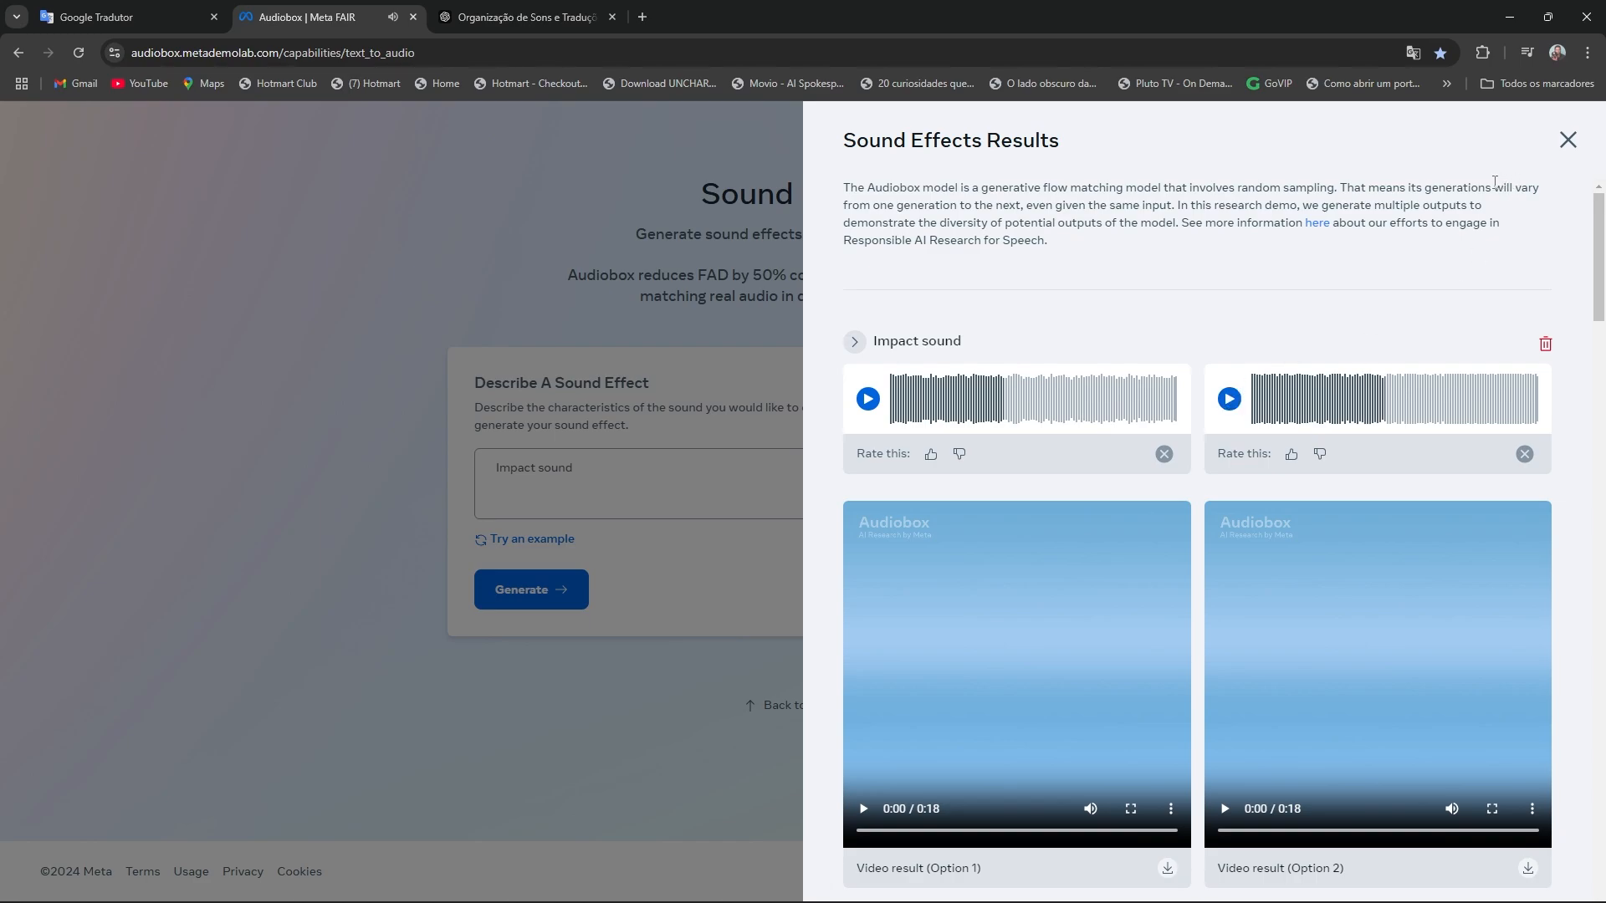
pyautogui.click(1568, 140)
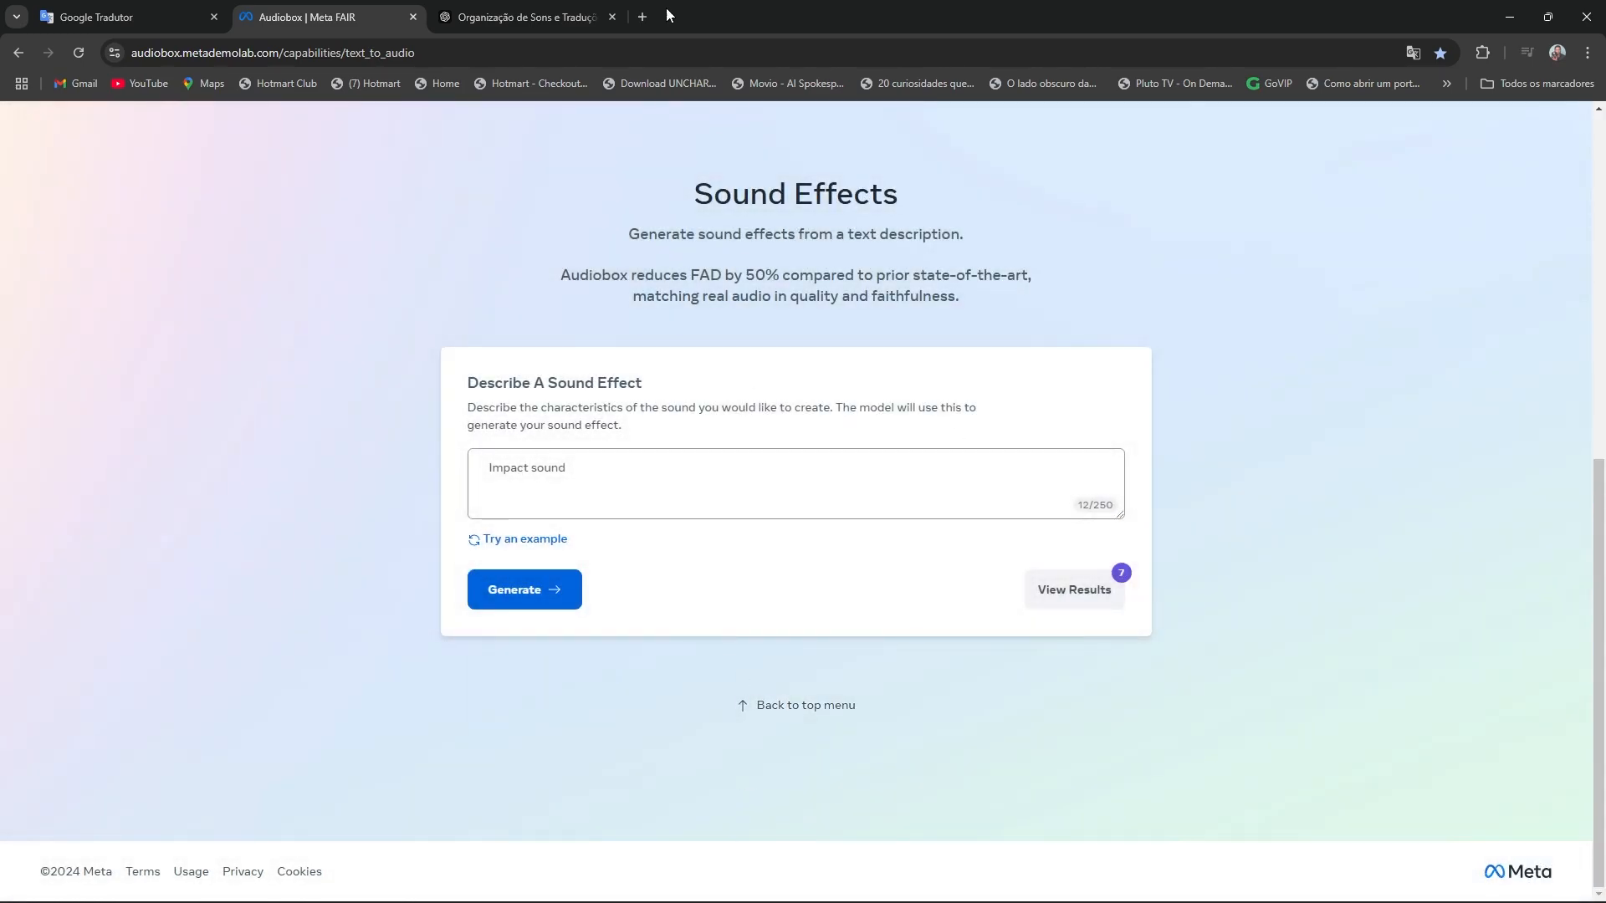
# Step: Replace the Audiobox description with "Long swoosh sound" copied from the ChatGPT table and try to generate the sound effect
pyautogui.click(559, 8)
pyautogui.moveTo(1084, 658); pyautogui.dragTo(980, 658)
pyautogui.hotkey('ctrl', 'c')
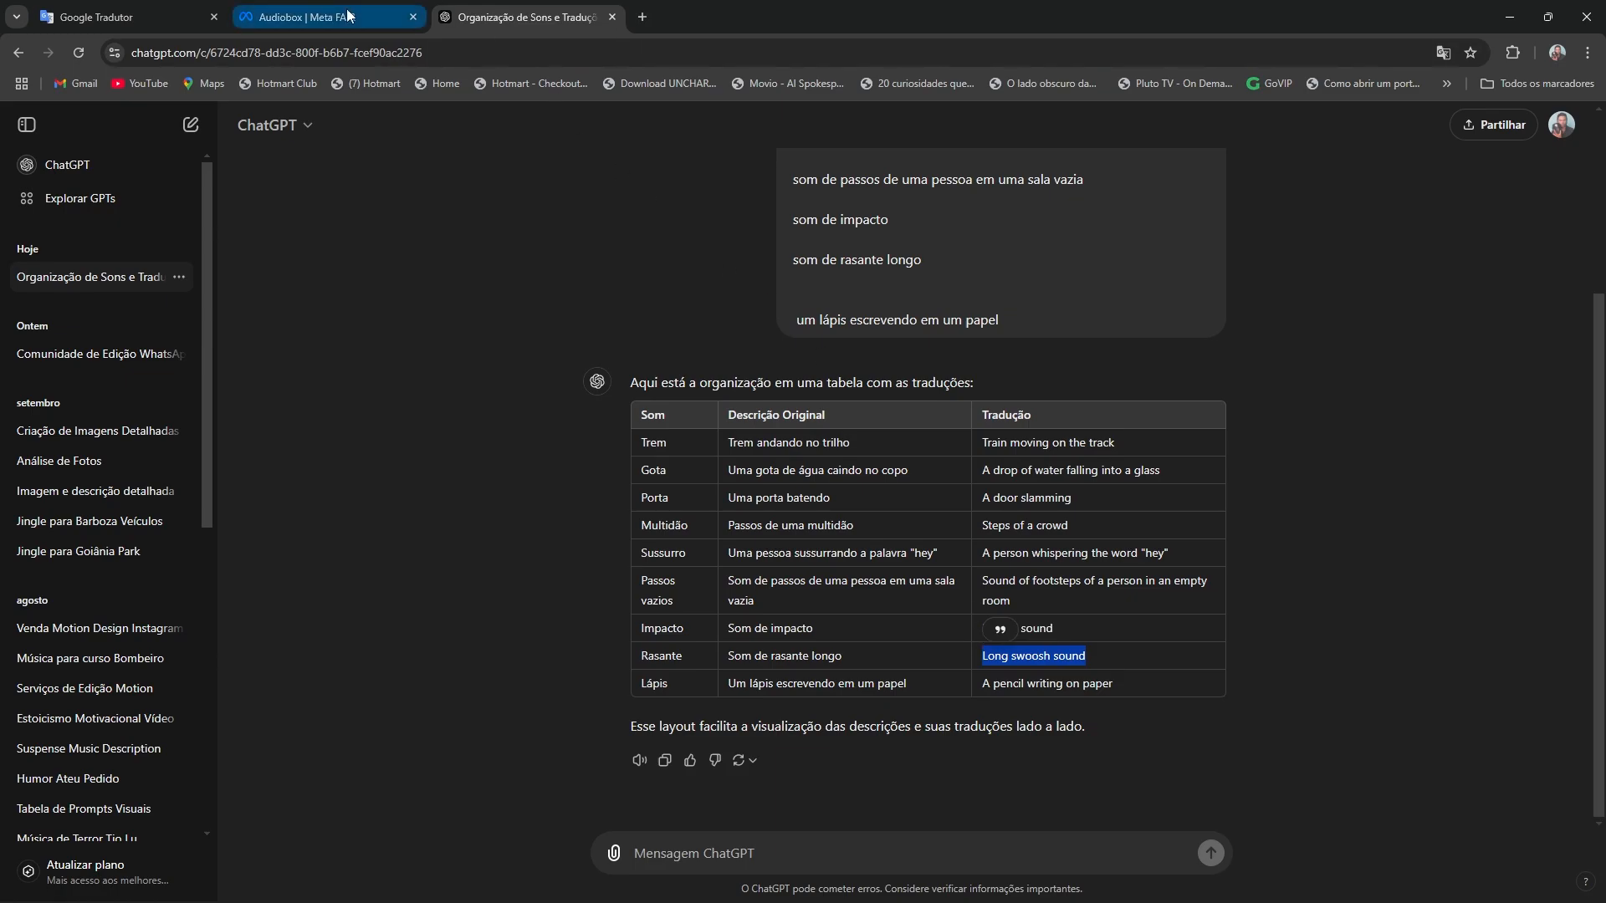
pyautogui.click(307, 17)
pyautogui.click(667, 505)
pyautogui.hotkey('ctrl', 'a')
pyautogui.hotkey('ctrl', 'v')
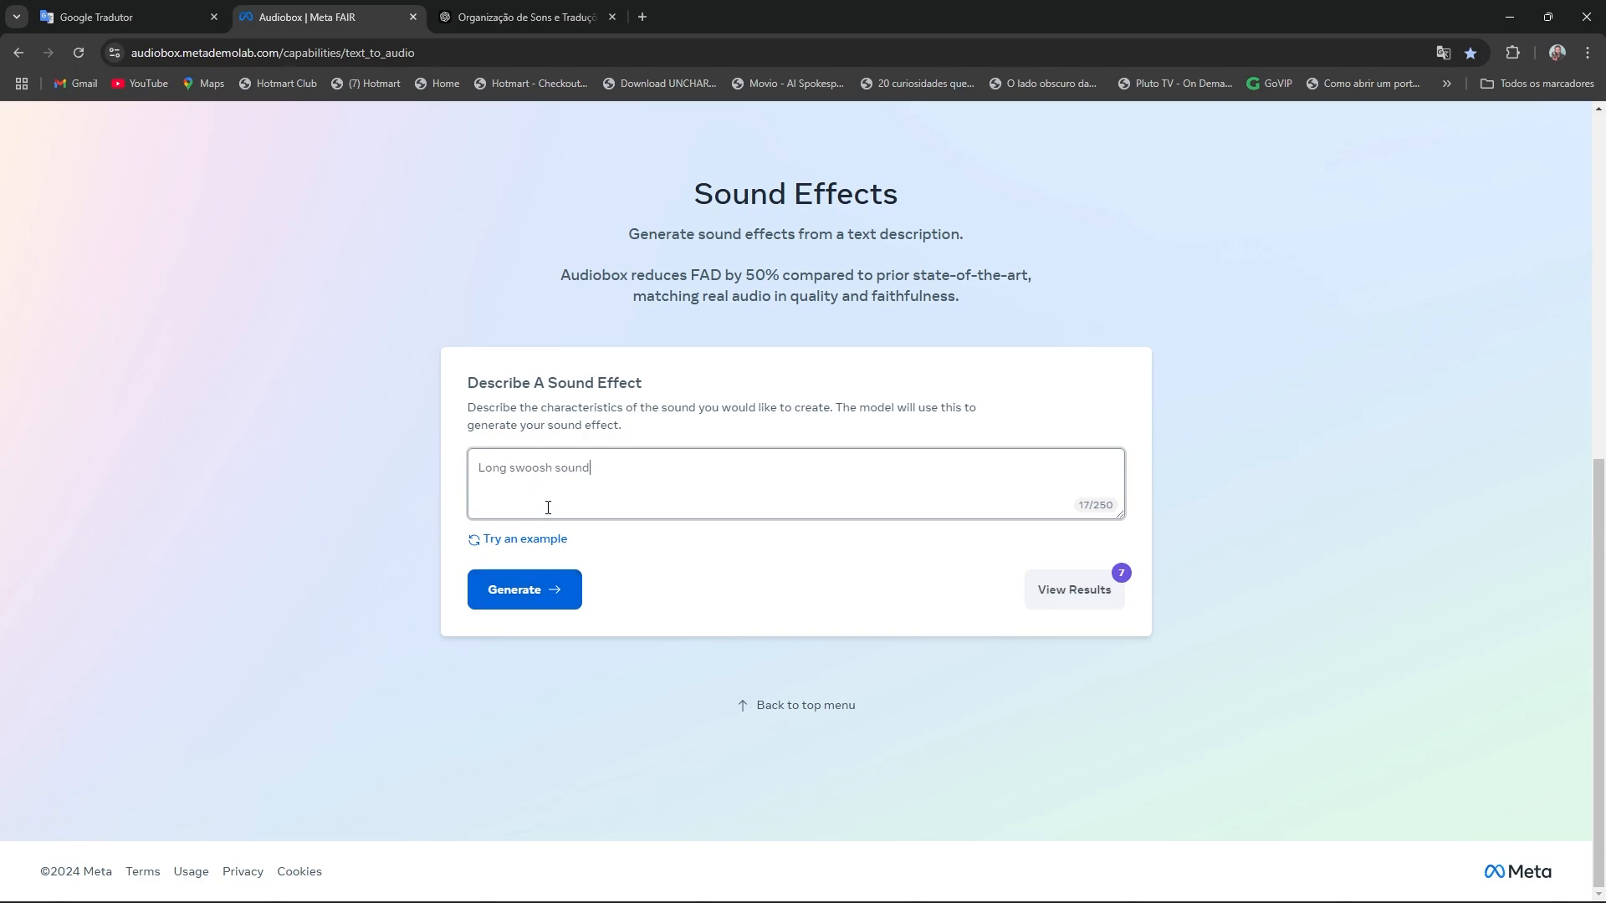
pyautogui.click(547, 592)
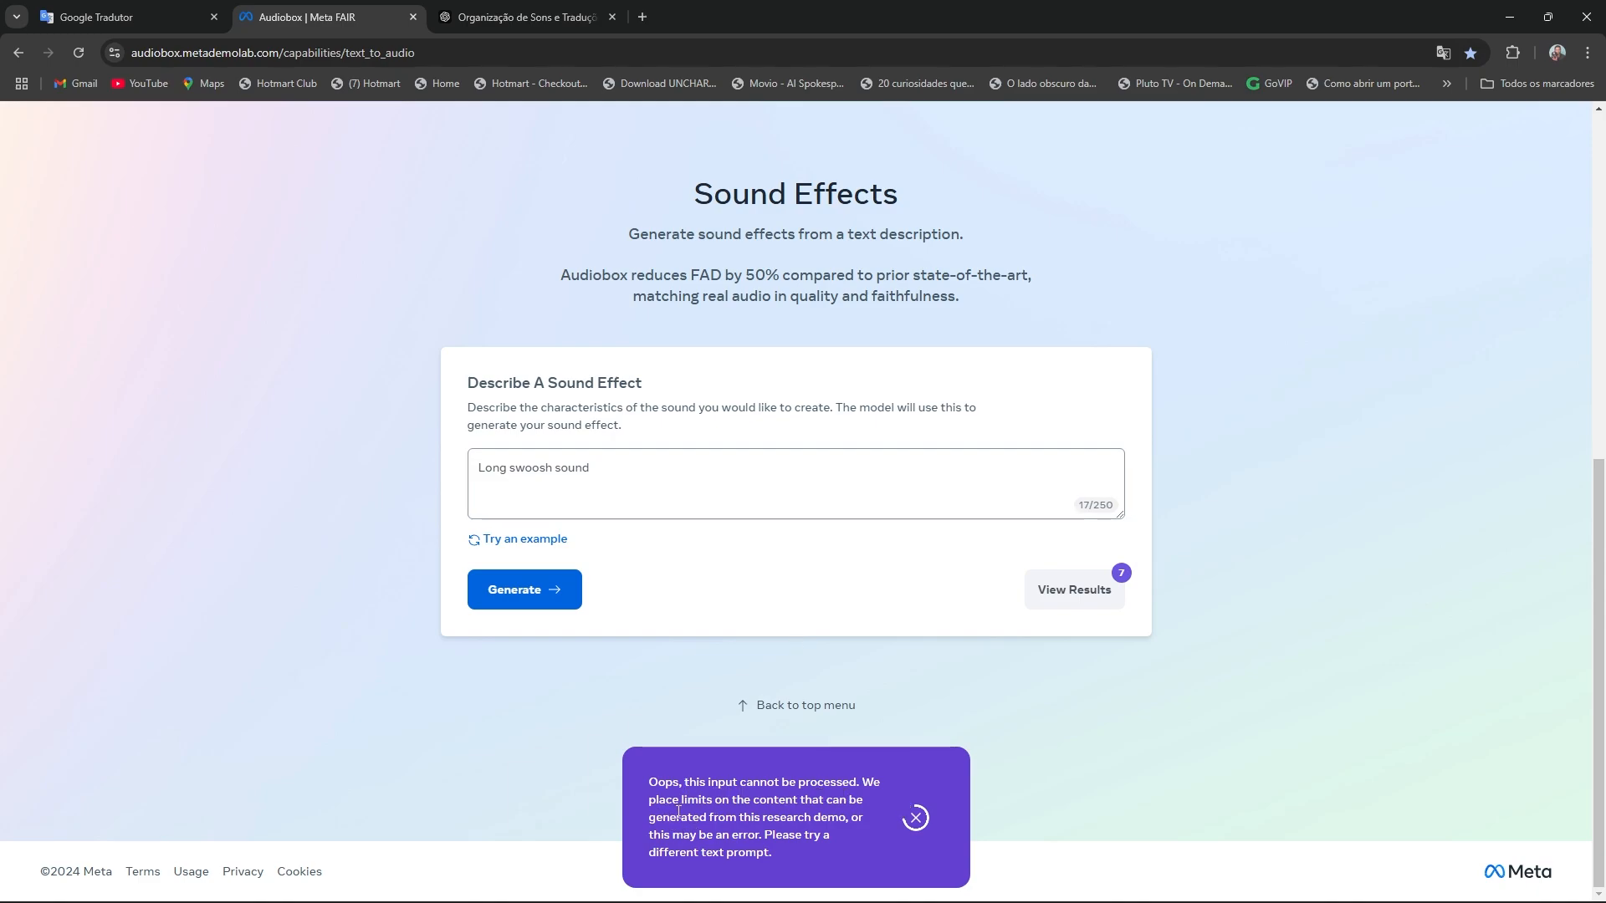
pyautogui.click(915, 820)
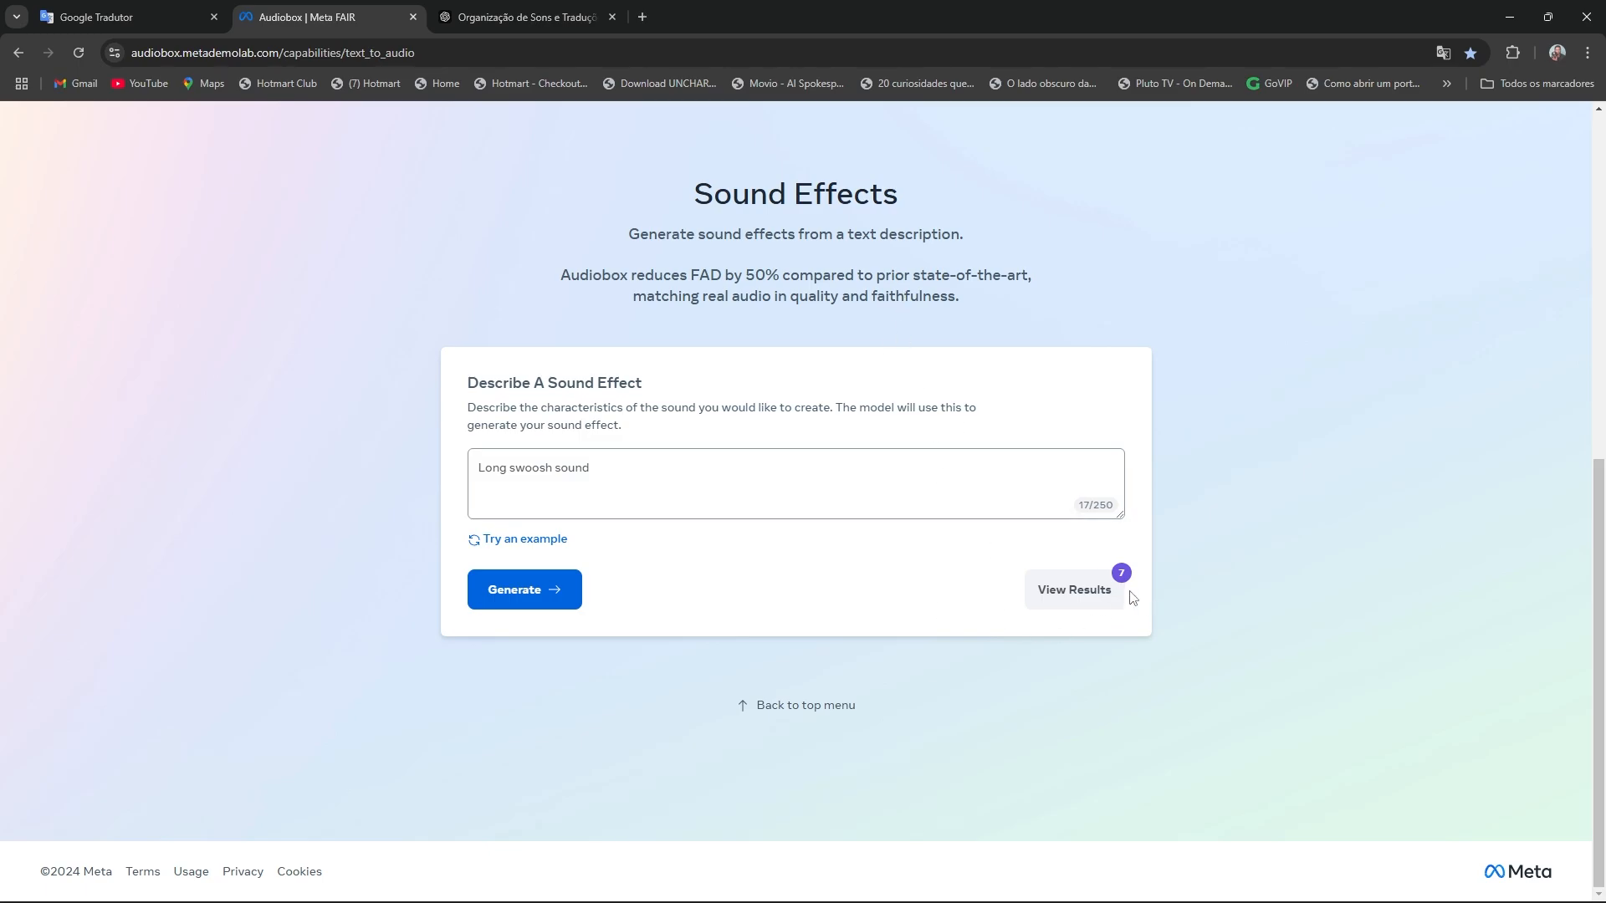
# Step: Delete the "Steps of a crowd" result and the two results below it, ending with the water drop falling into a glass, and close the results list
pyautogui.click(1089, 587)
pyautogui.scroll(-4, 1481, 425)
pyautogui.scroll(4, 1481, 424)
pyautogui.scroll(-15, 1532, 526)
pyautogui.scroll(-4, 1544, 490)
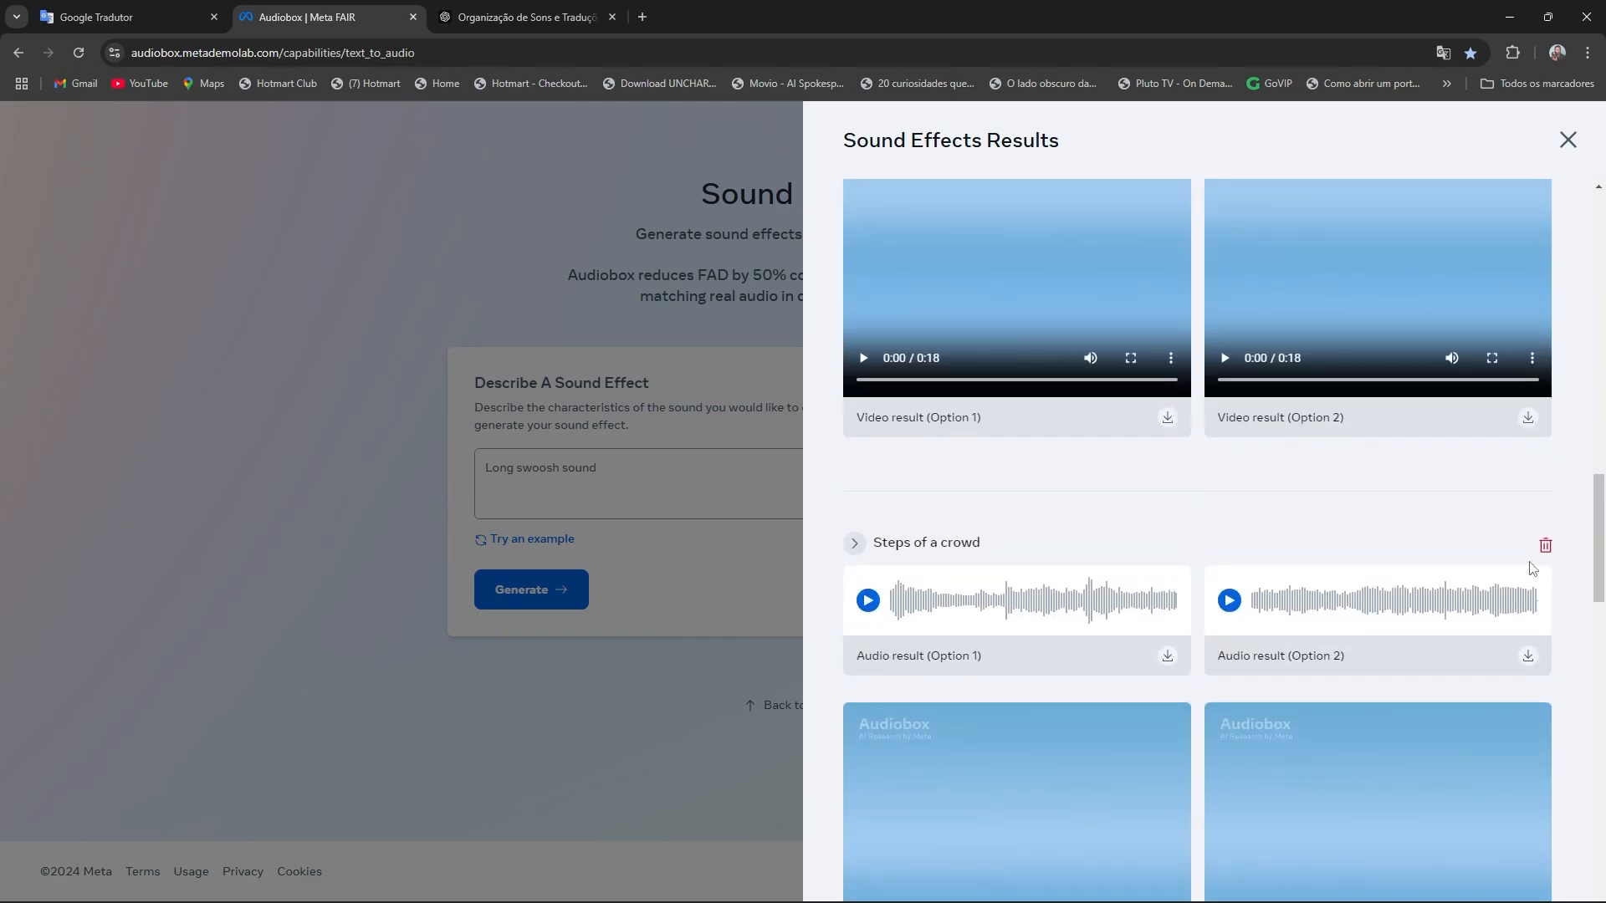
pyautogui.click(1545, 546)
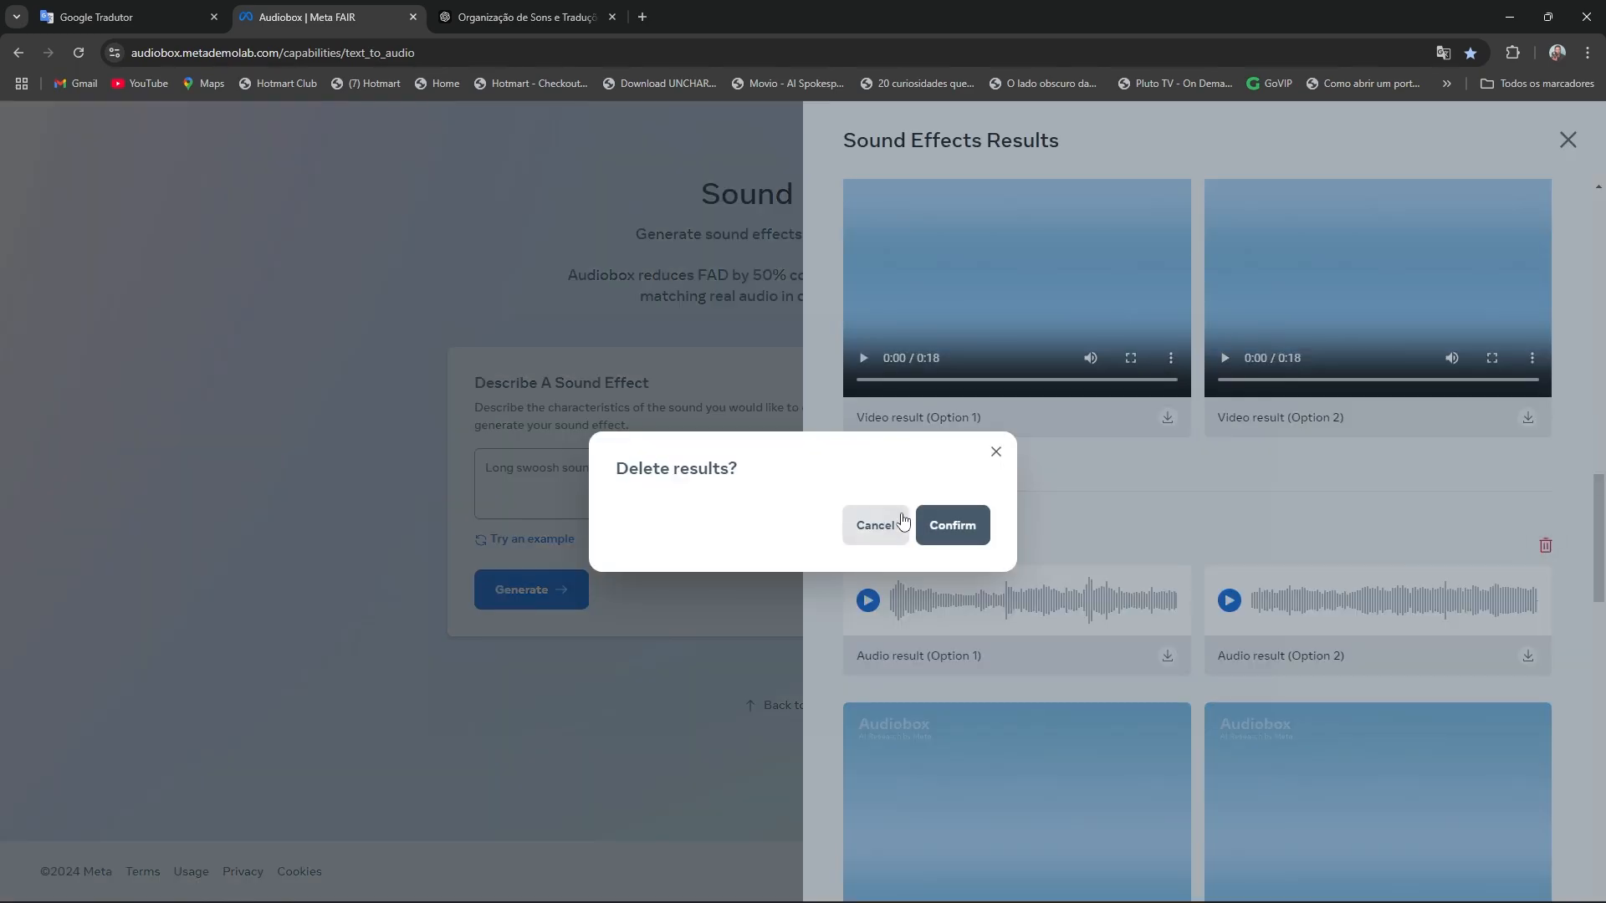
pyautogui.click(952, 525)
pyautogui.click(1527, 552)
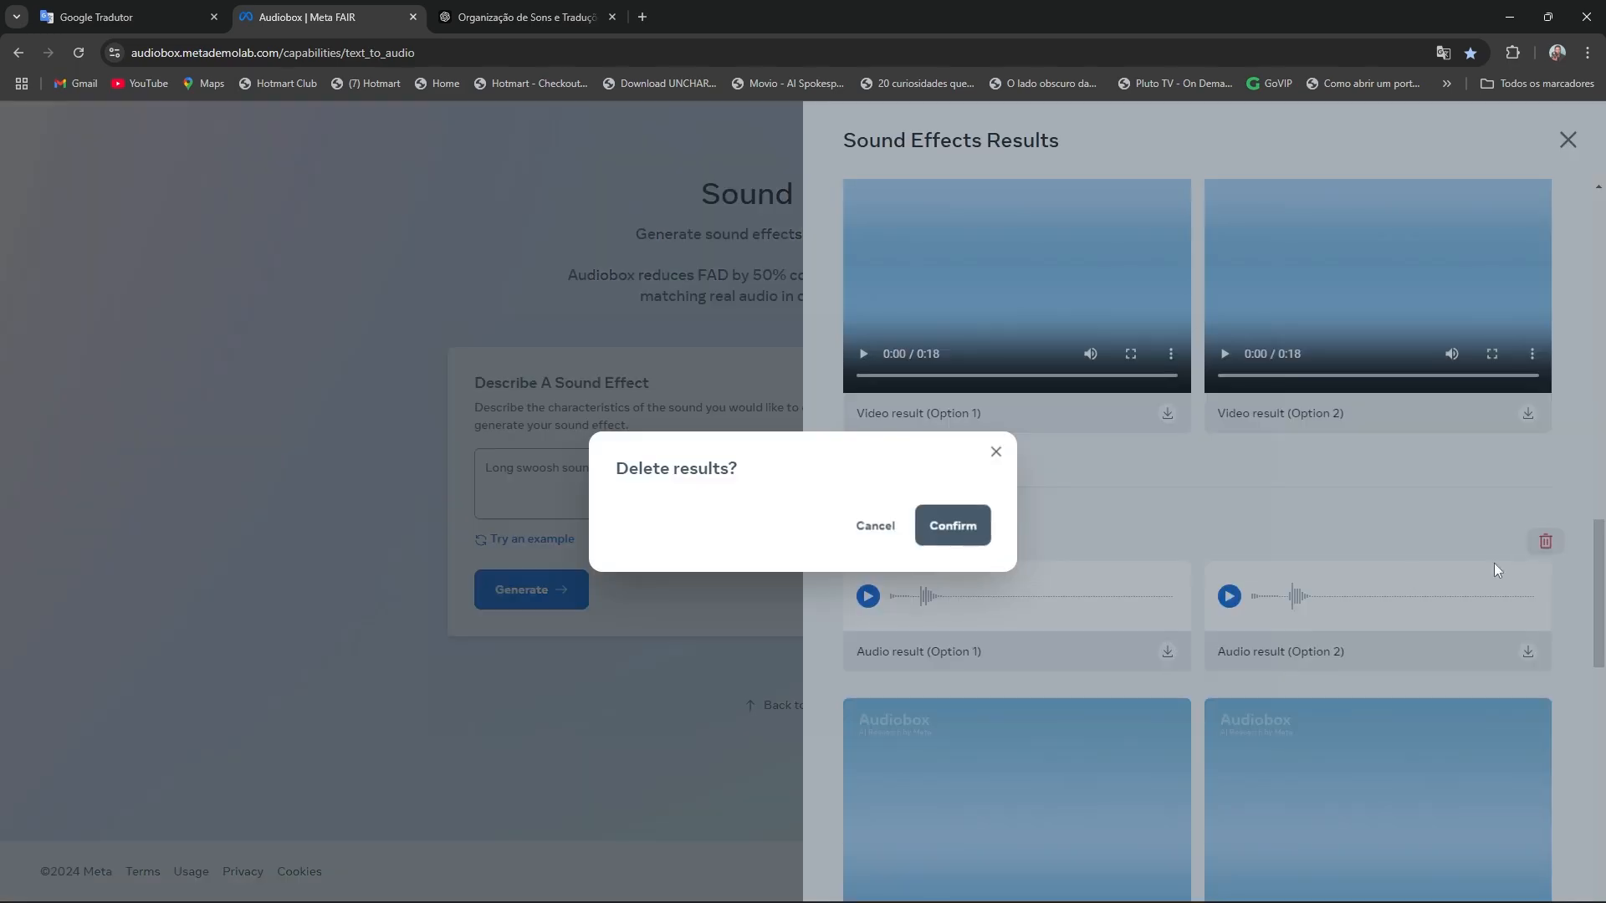
pyautogui.click(952, 525)
pyautogui.click(1532, 542)
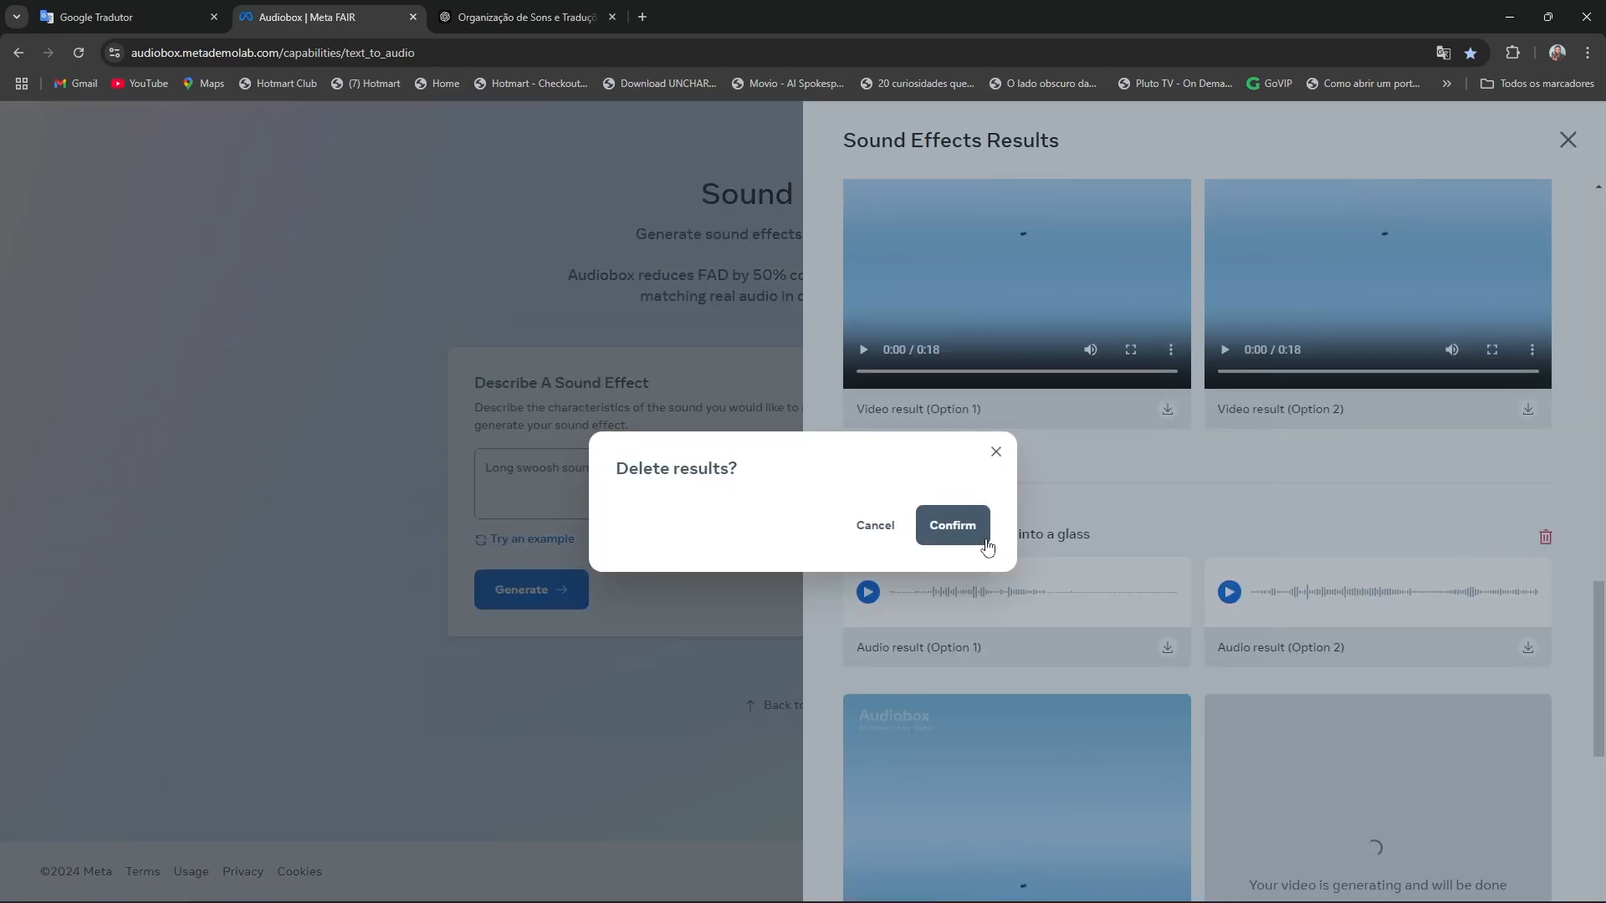
pyautogui.click(975, 534)
pyautogui.click(1553, 140)
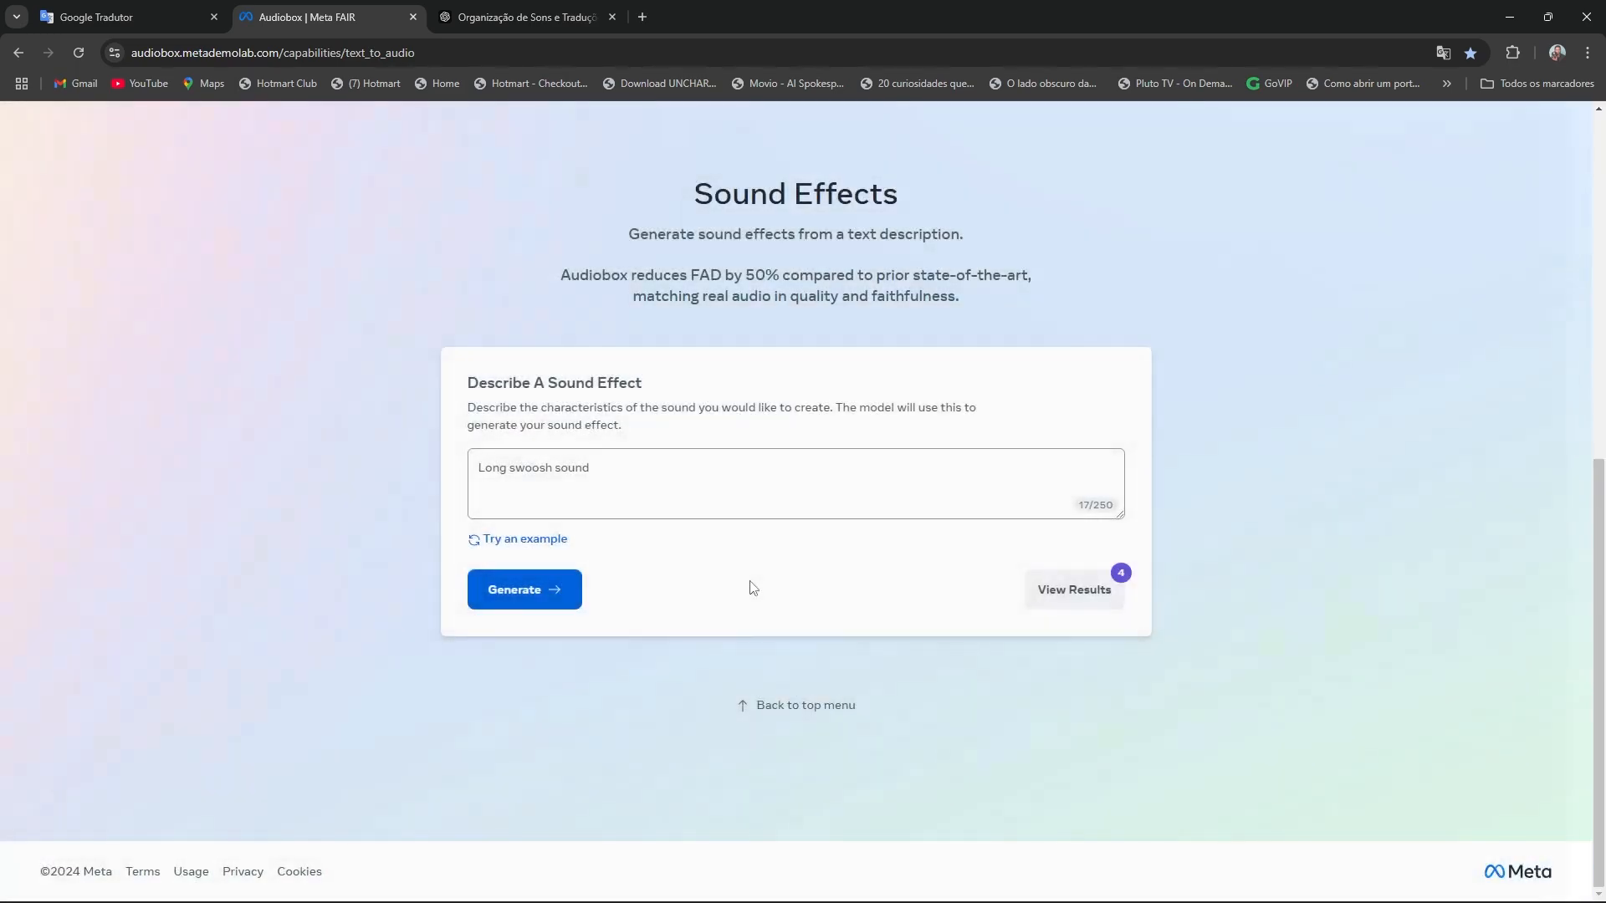
# Step: Try again to generate the sound effect from the "Long swoosh sound" description and dismiss the notice
pyautogui.click(560, 599)
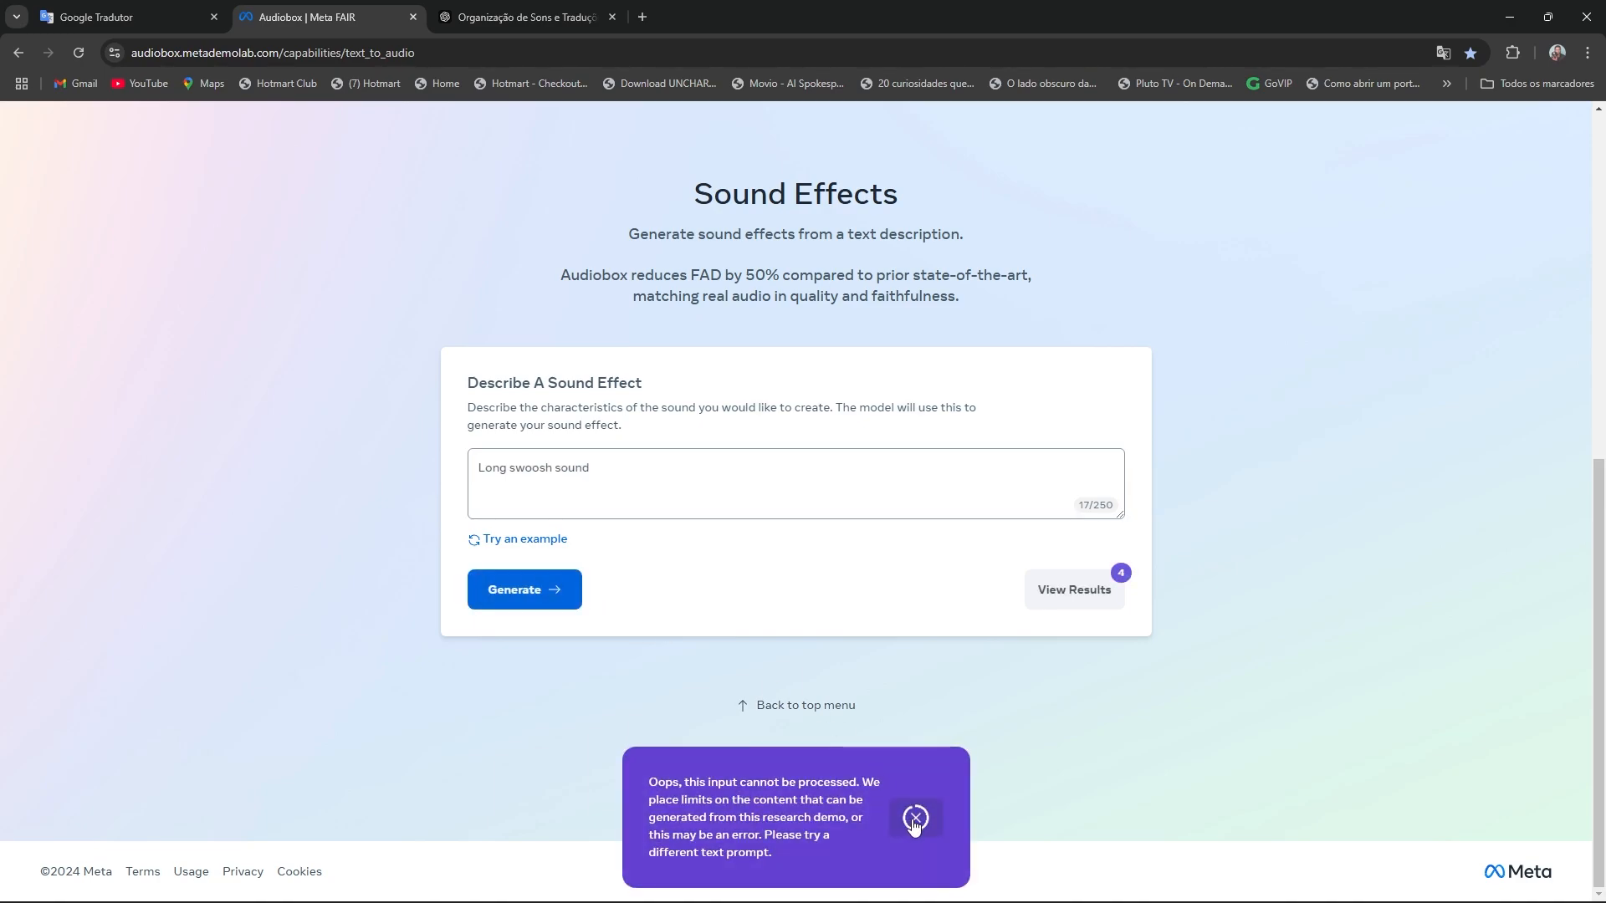
pyautogui.click(914, 818)
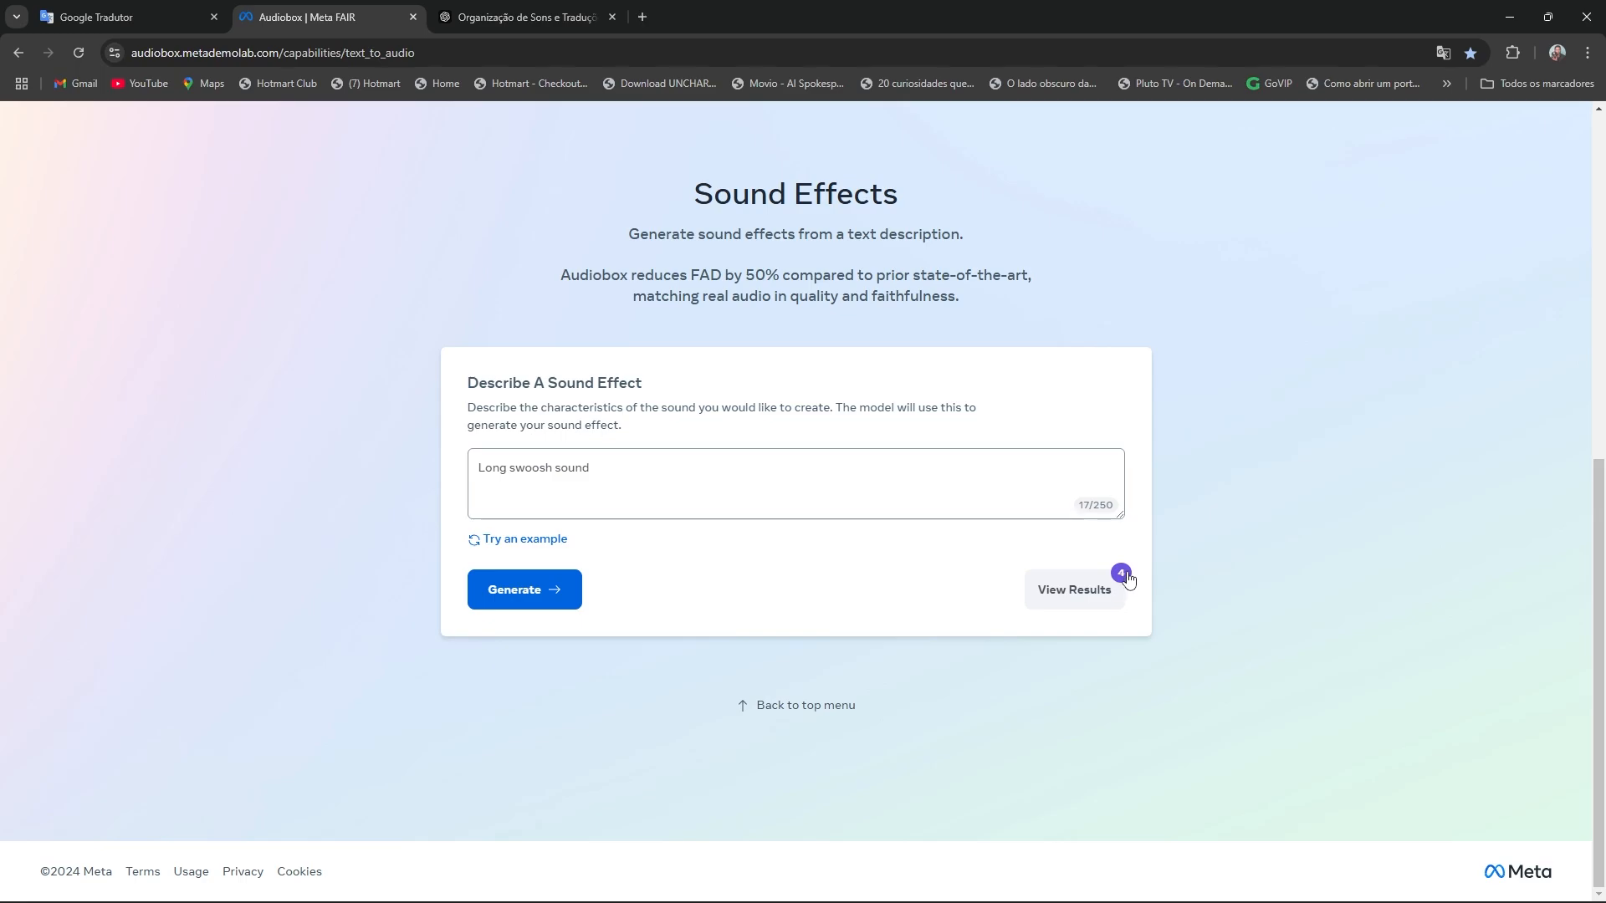
# Step: Look at the table of translated sound descriptions in the ChatGPT conversation and return to the Audiobox page
pyautogui.moveTo(718, 902)
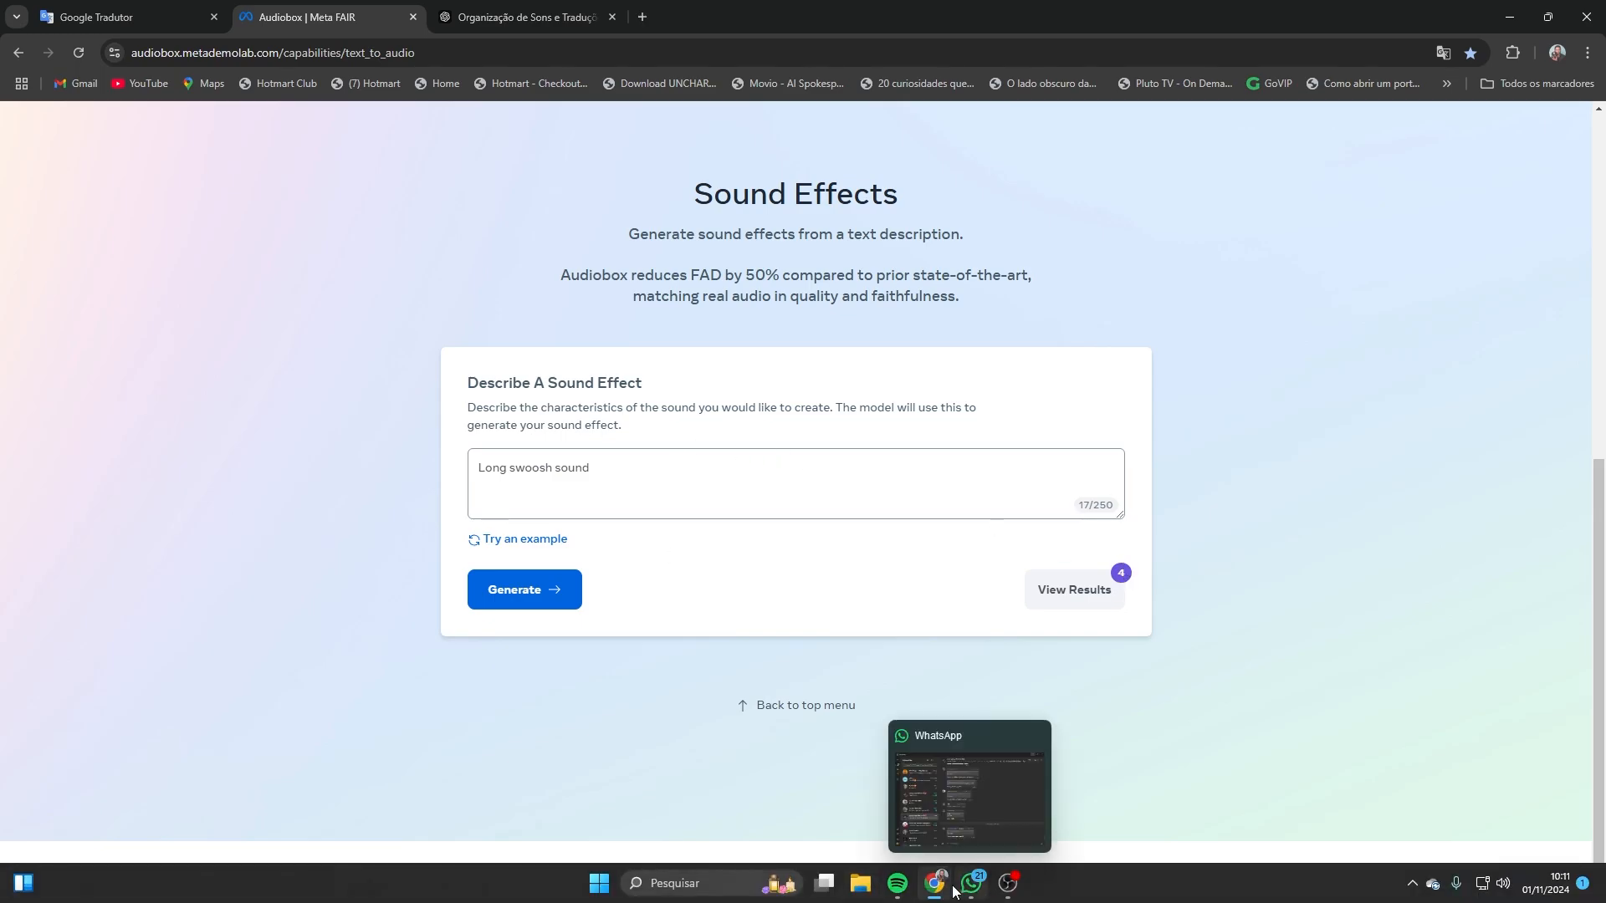
pyautogui.moveTo(979, 889)
pyautogui.click(519, 16)
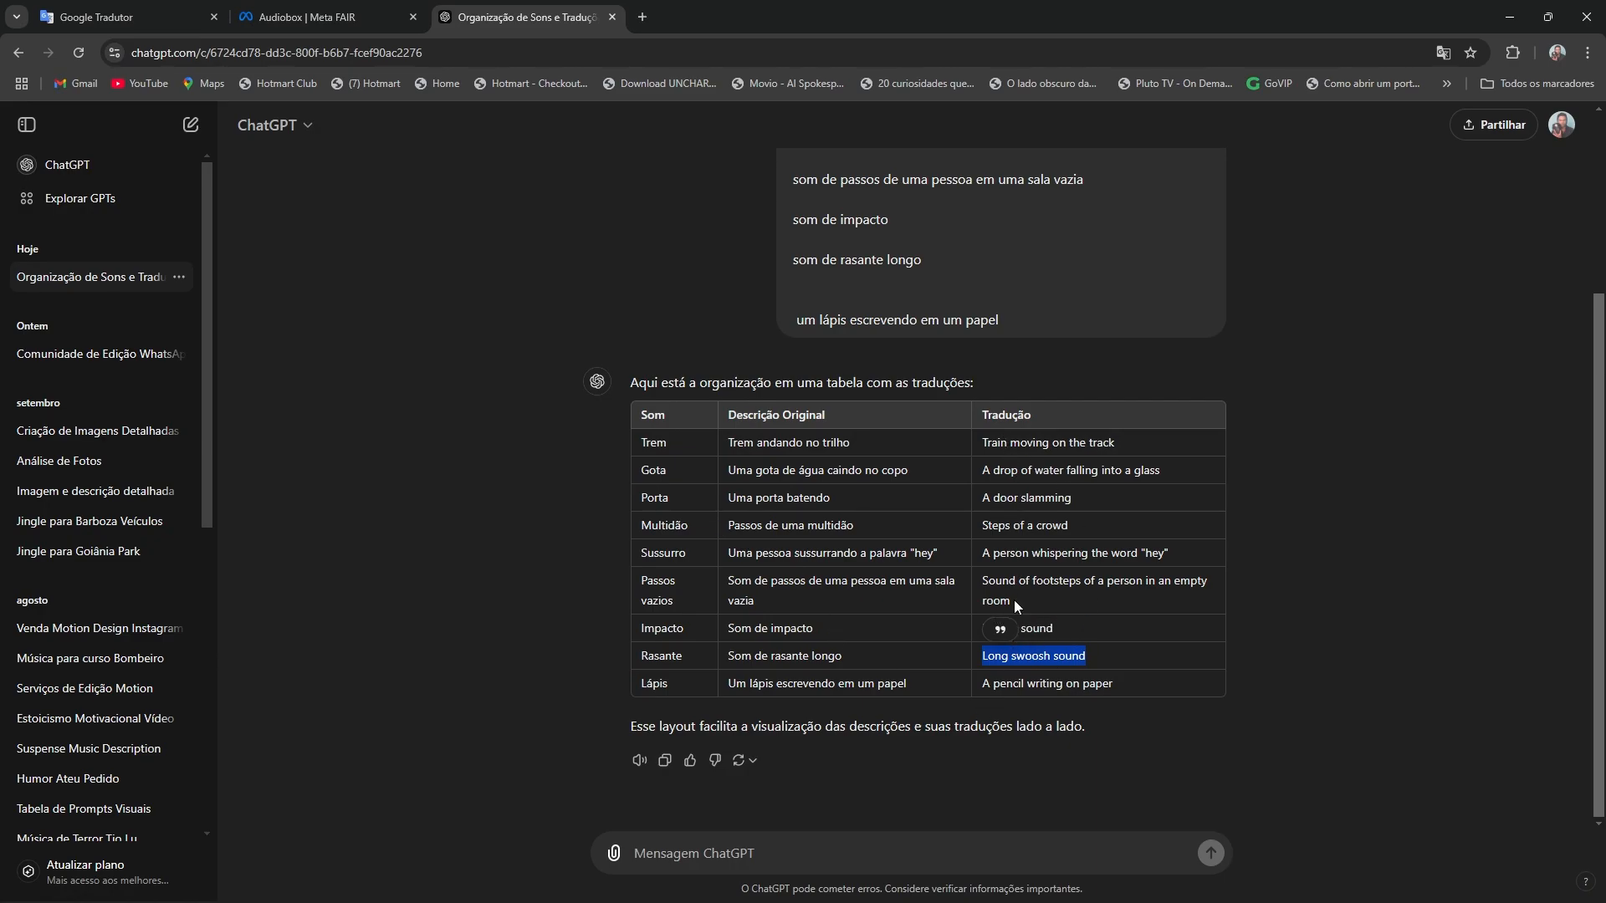
pyautogui.click(307, 17)
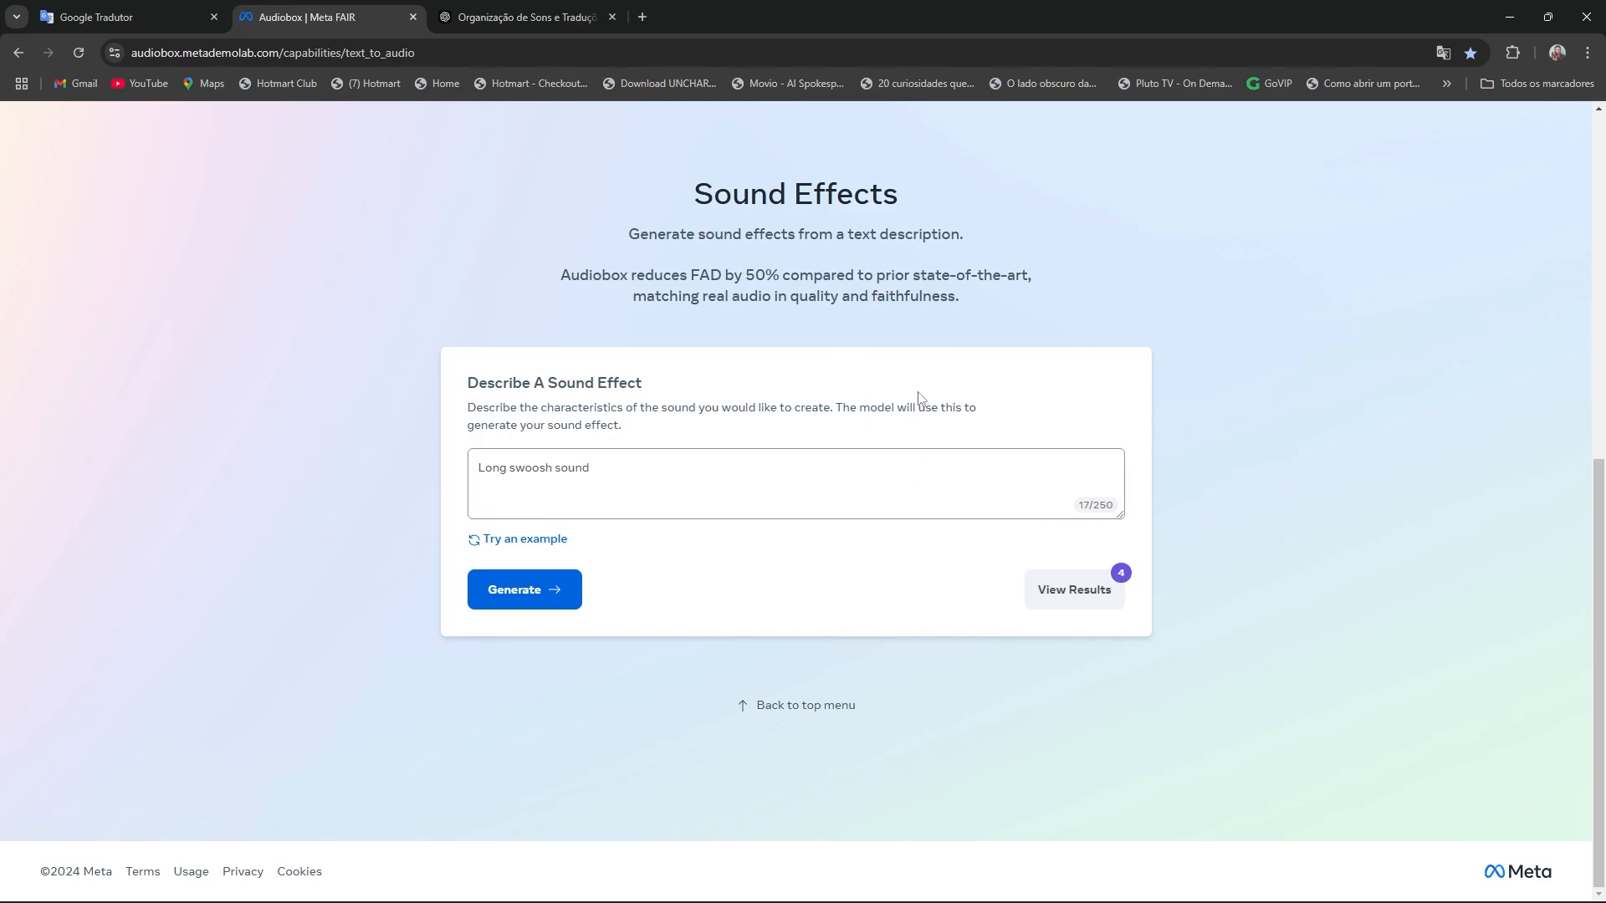
pyautogui.scroll(7, 891, 553)
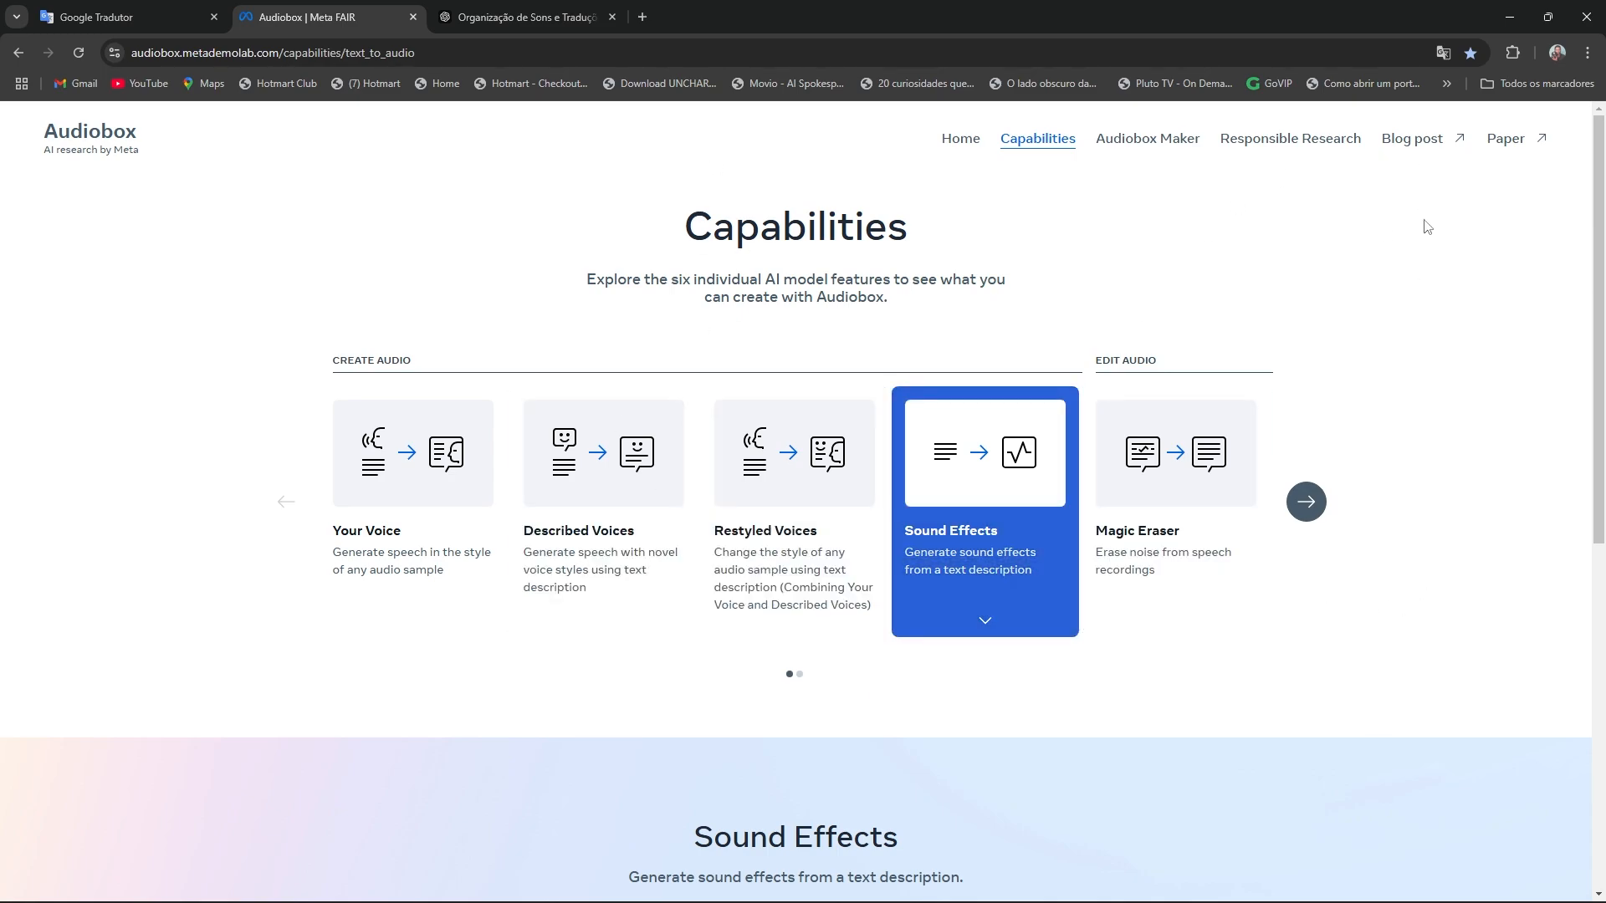
pyautogui.scroll(-4, 1268, 628)
pyautogui.scroll(4, 1238, 619)
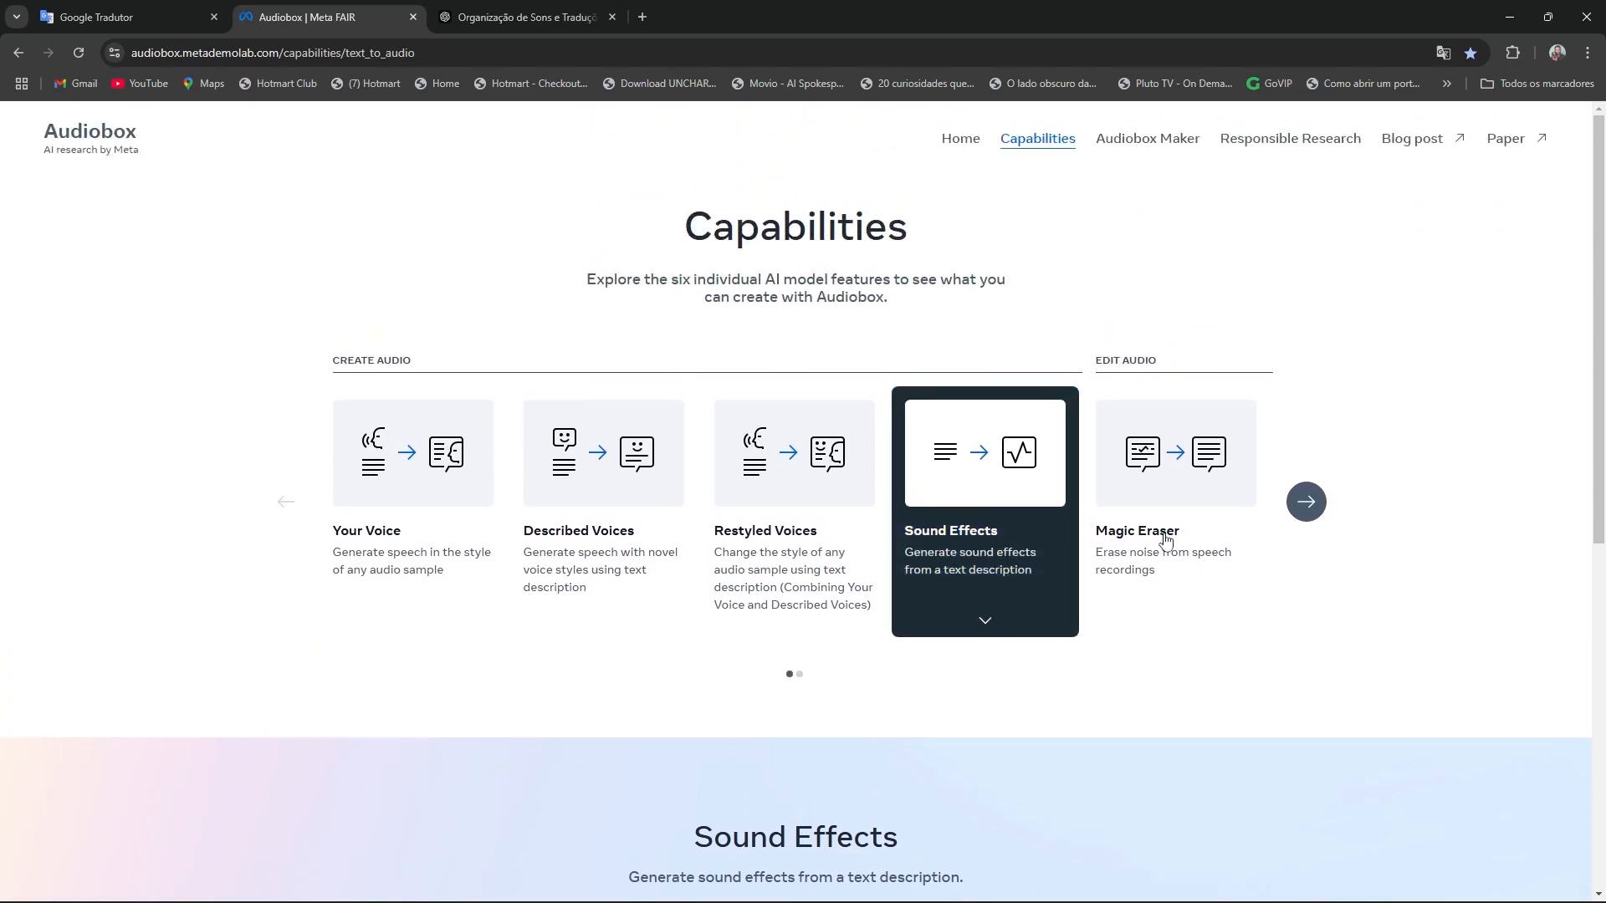
pyautogui.scroll(-4, 1033, 376)
pyautogui.scroll(-4, 1100, 533)
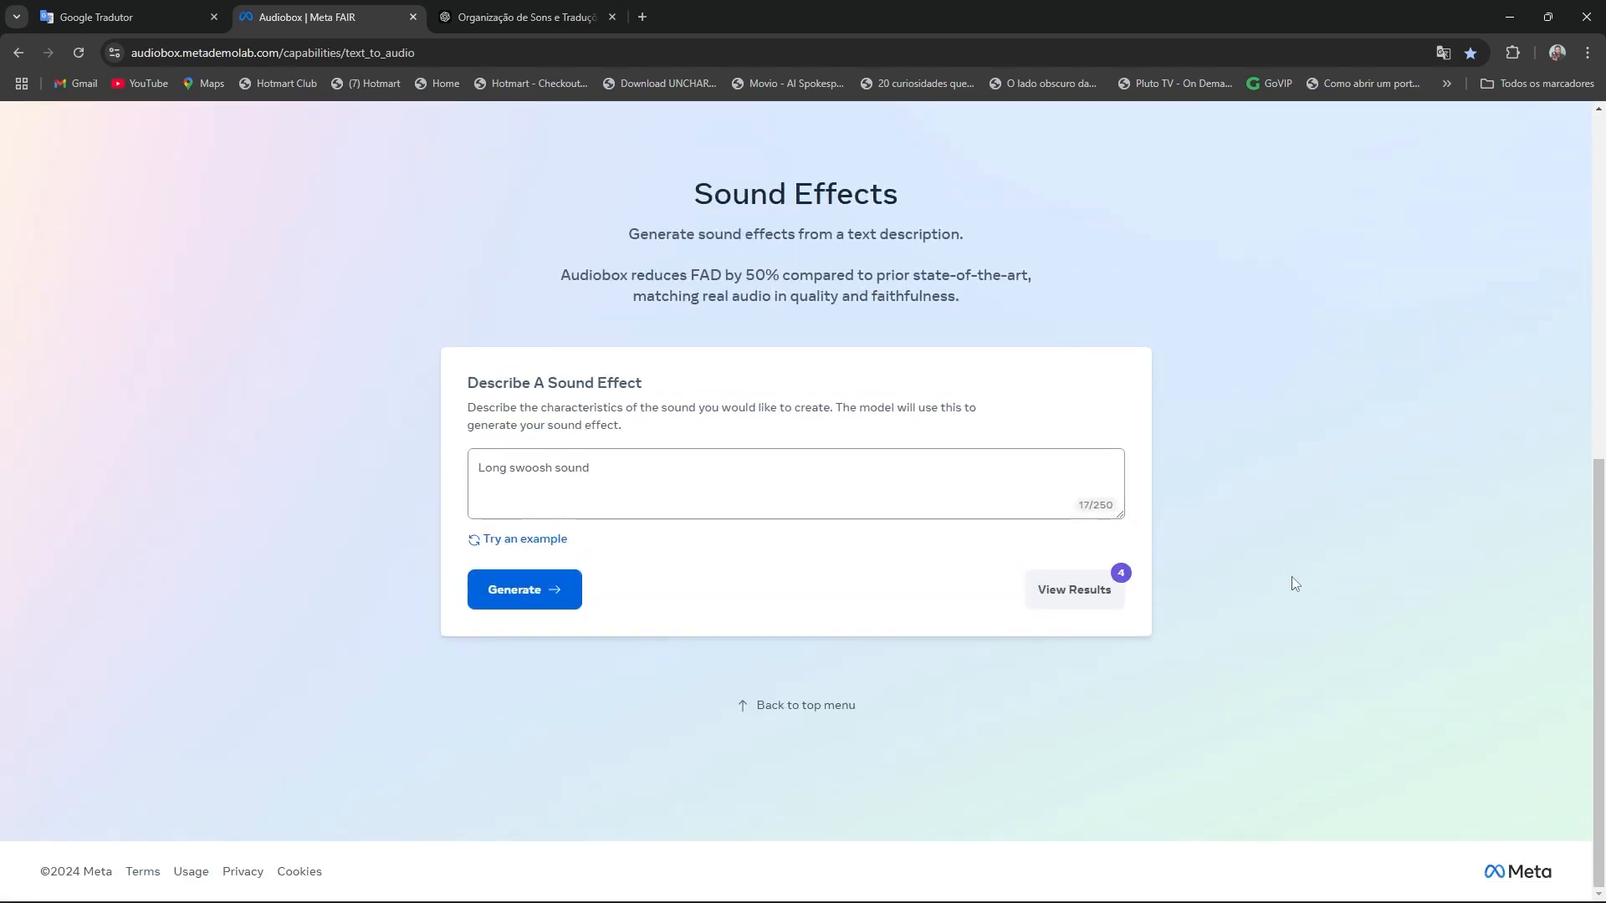
pyautogui.scroll(2, 815, 637)
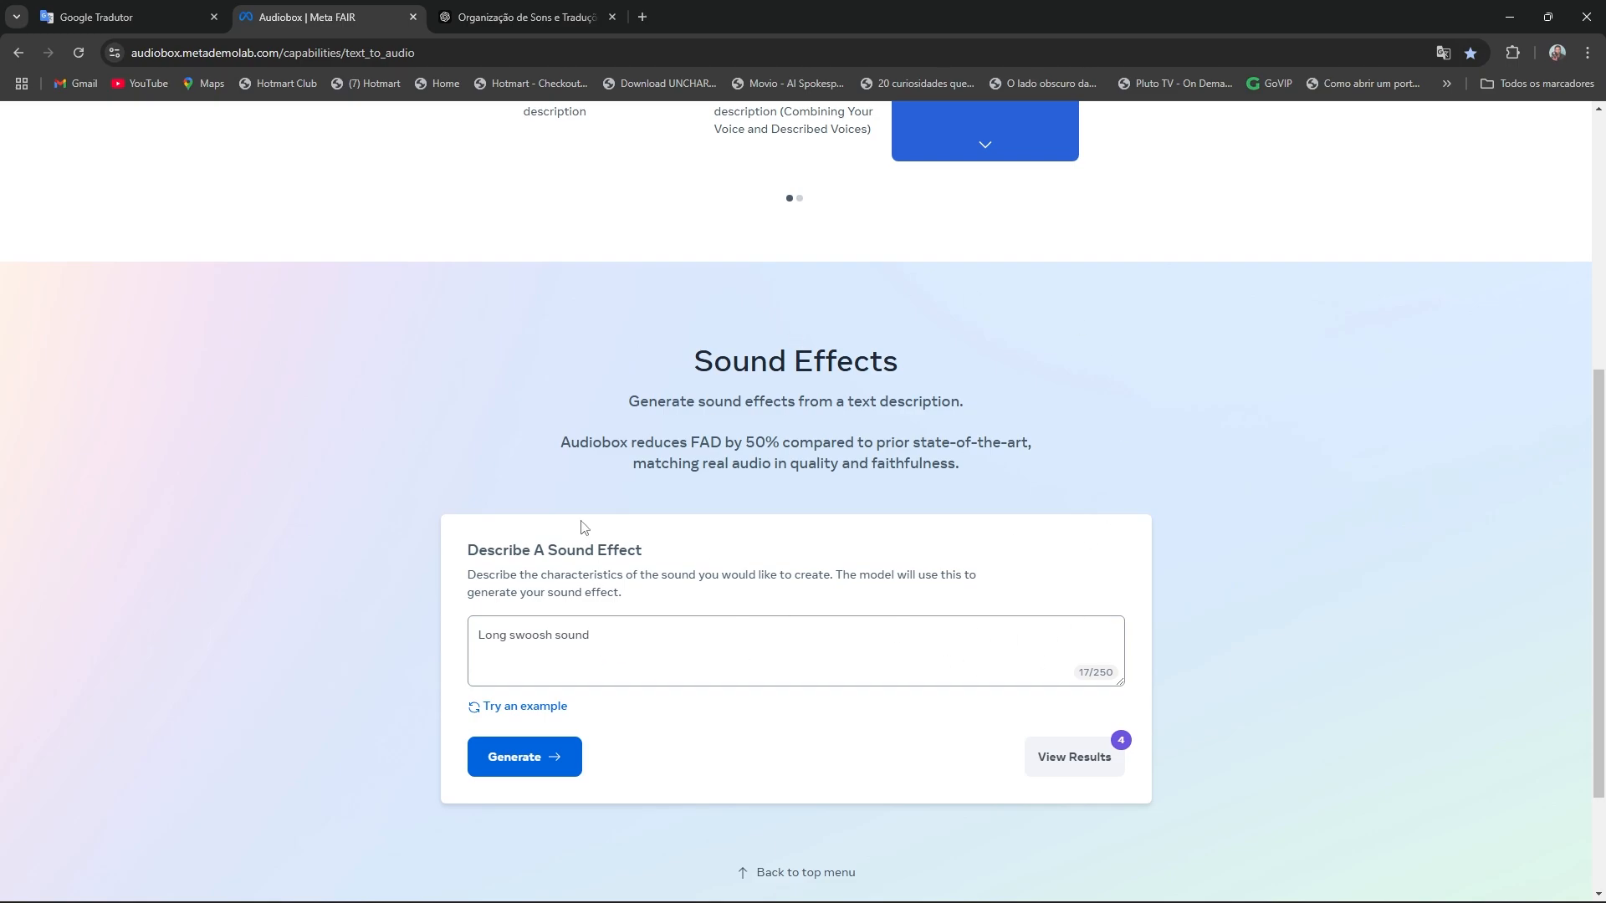
pyautogui.scroll(-2, 885, 455)
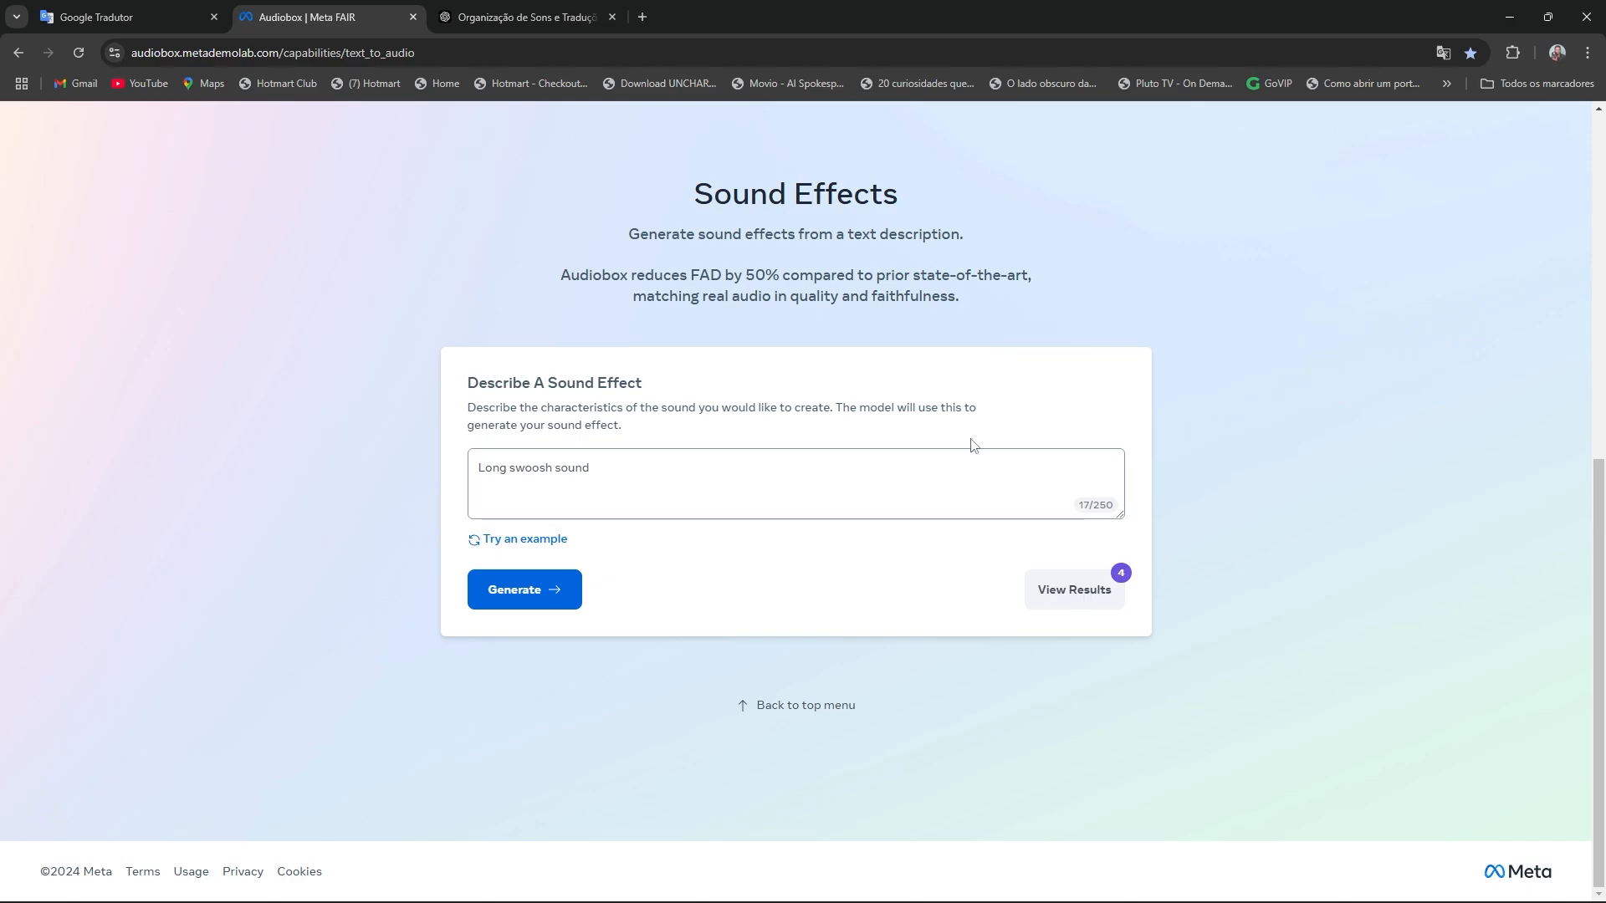
pyautogui.click(592, 509)
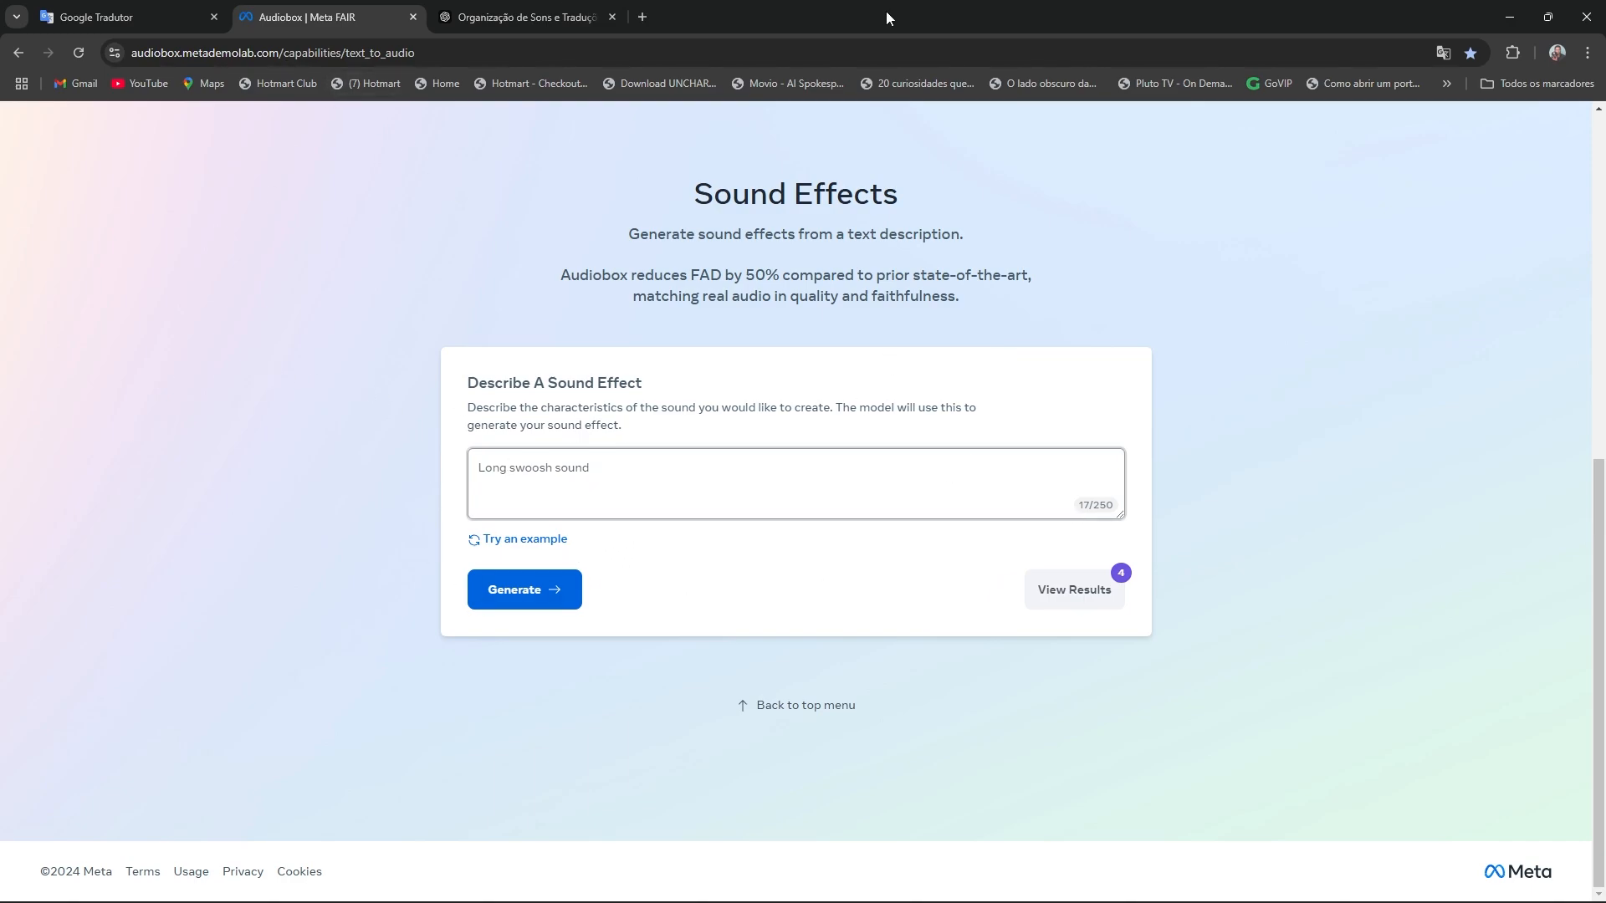